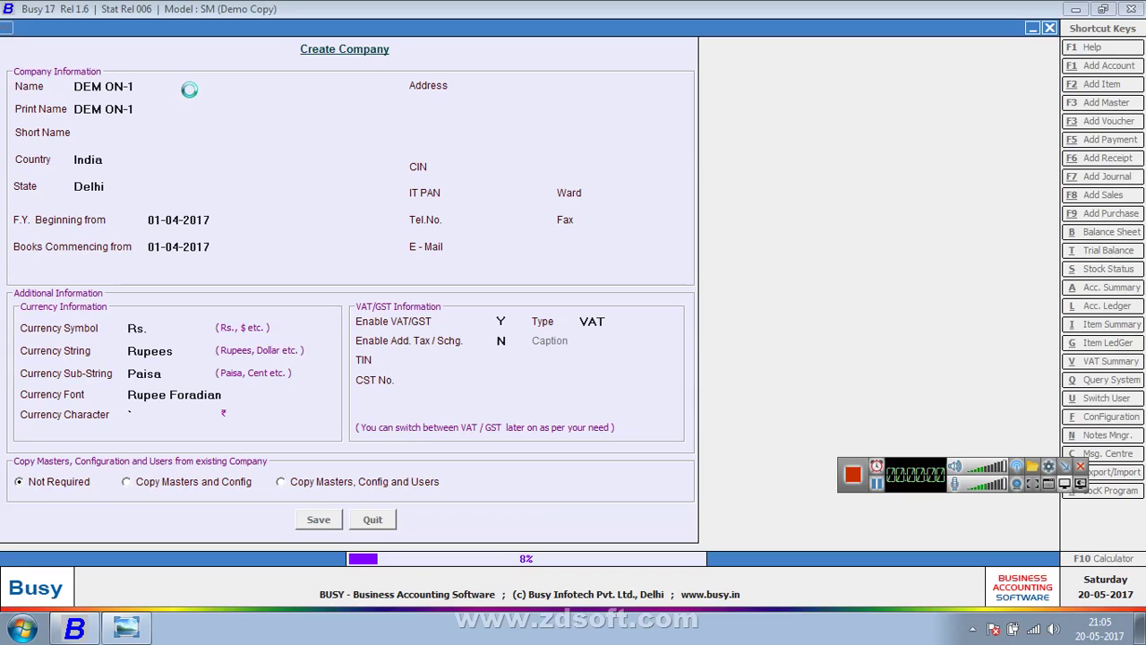
# - Minimise Busy's DEM ON-1 Create Company form so the Windows desktop shows
pyautogui.click(1075, 466)
pyautogui.rightClick(605, 643)
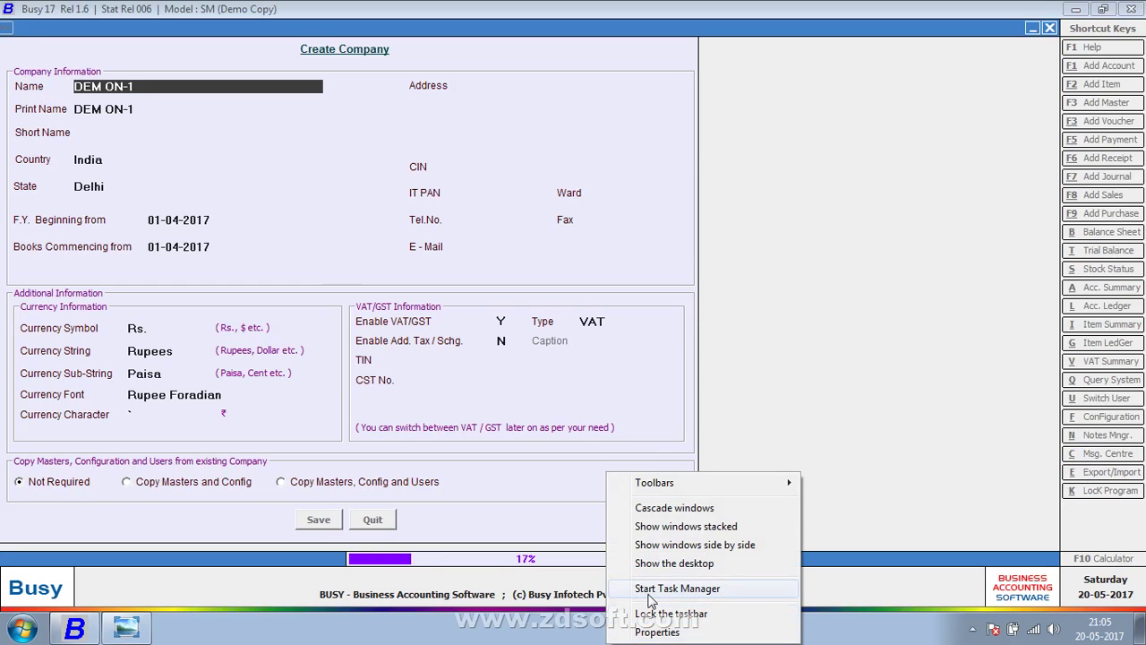
pyautogui.click(690, 565)
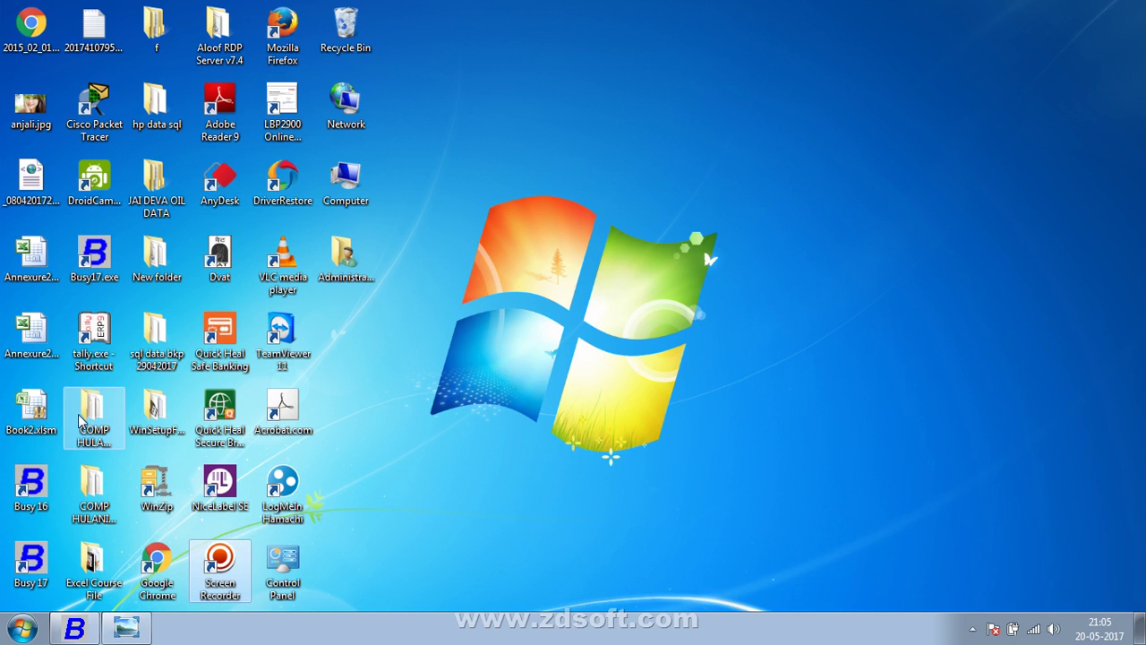
# - View the handwritten purchase register photo, then return to Busy's DEM ON-1 confirmation
pyautogui.click(127, 627)
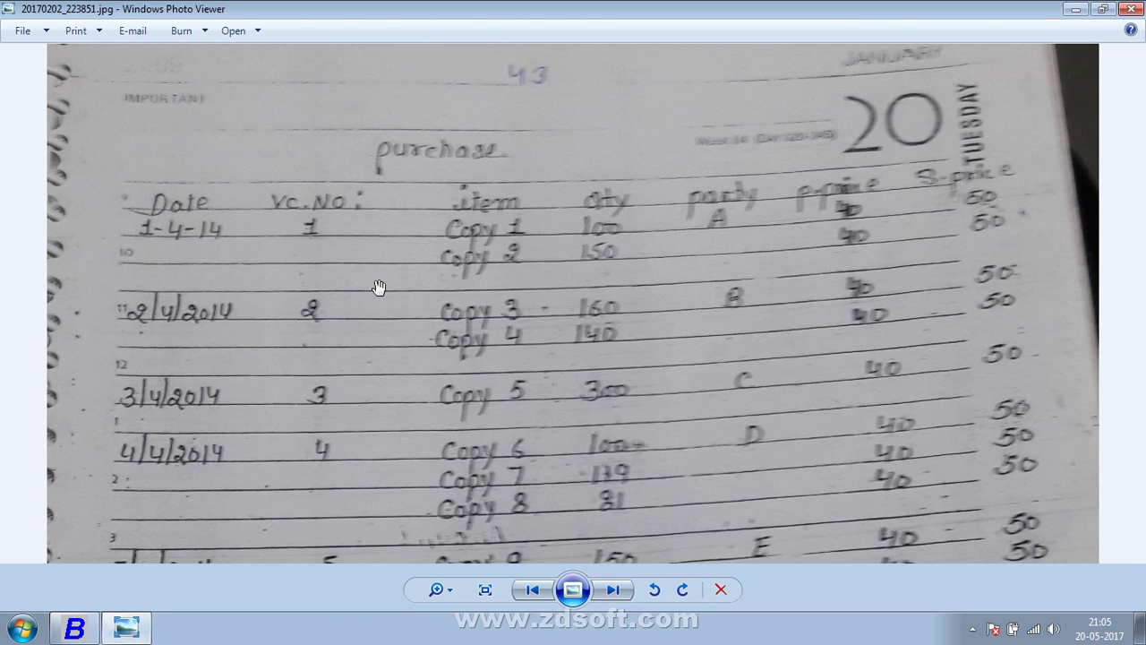
pyautogui.click(75, 627)
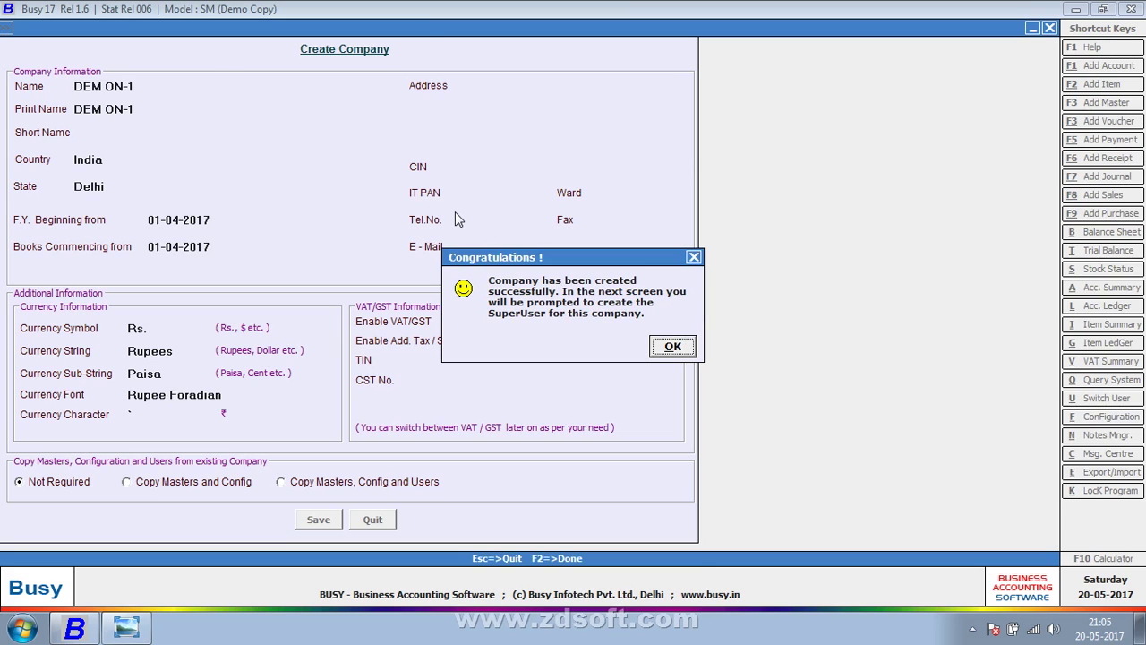
# - Dismiss the company-created message and submit the SuperUser name and password
pyautogui.press('Return')
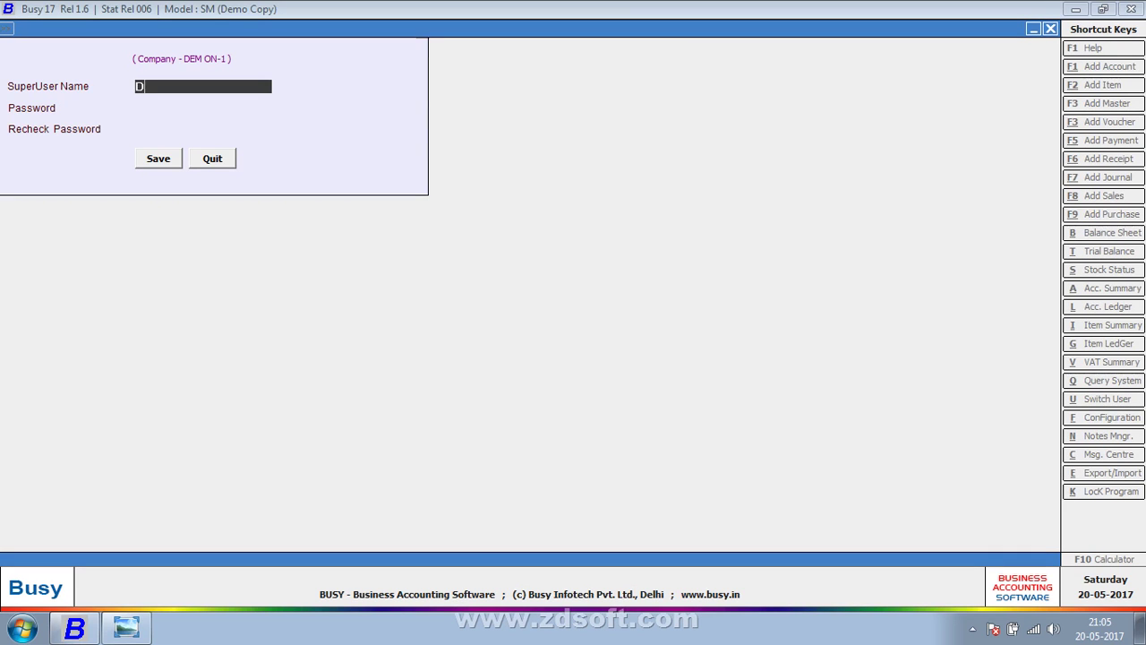
pyautogui.press('Return')
pyautogui.write('a')
pyautogui.press('Return')
pyautogui.write('a')
pyautogui.press('Return')
pyautogui.press('Return')
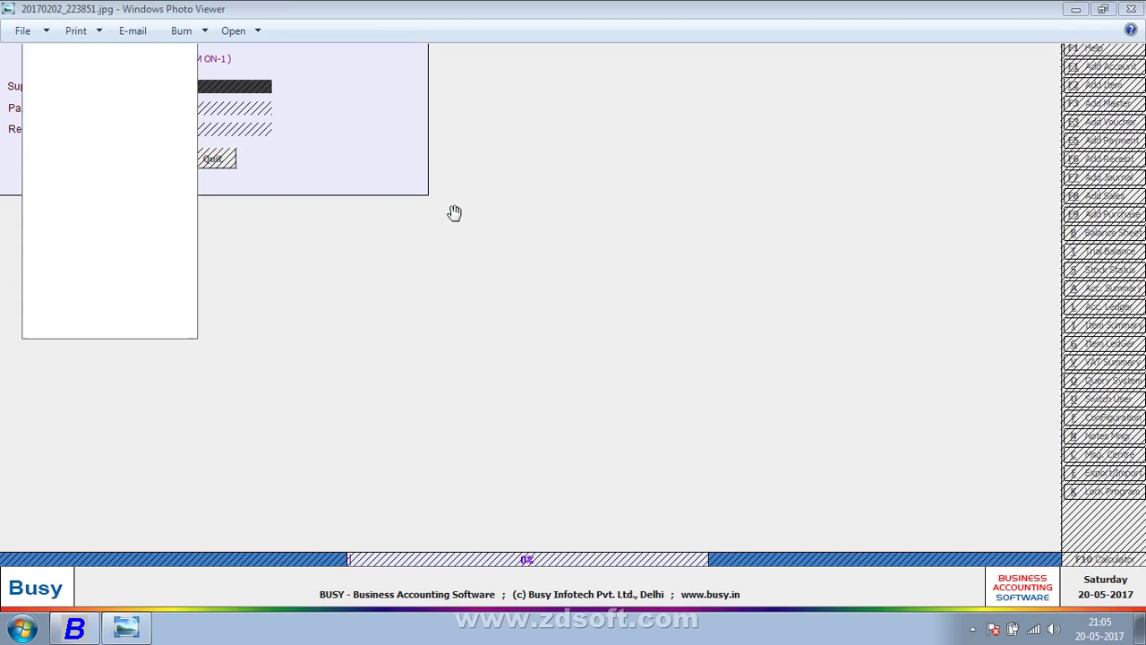
# - Search 'bus' from Start and relaunch Busy 17
pyautogui.press('super')
pyautogui.write('bus')
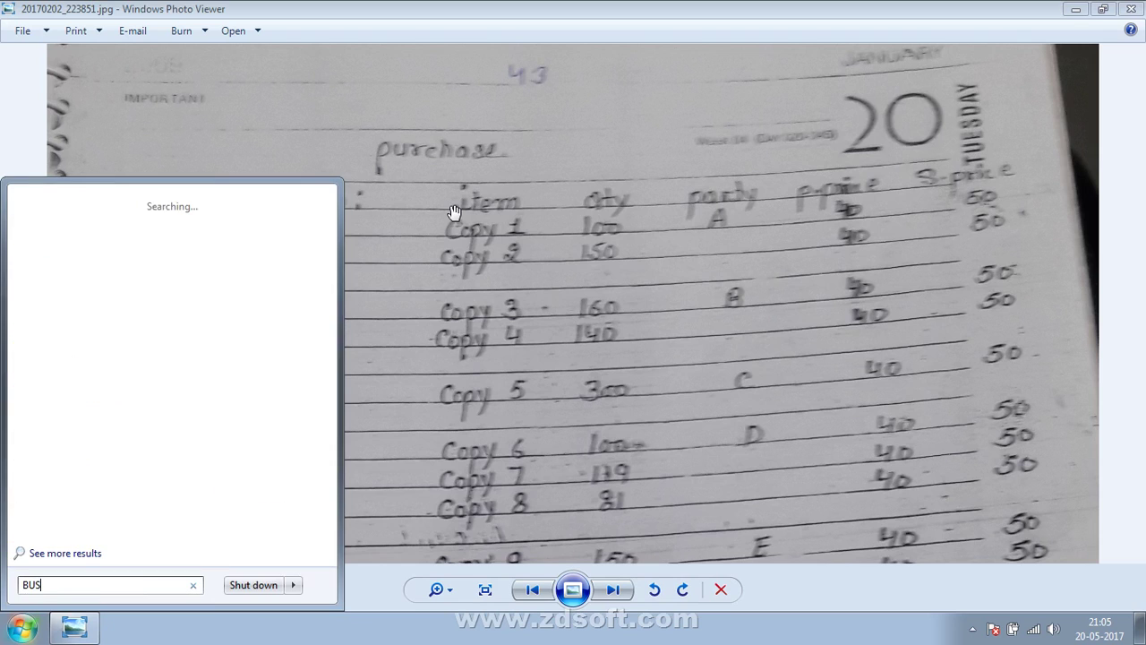
pyautogui.press('Return')
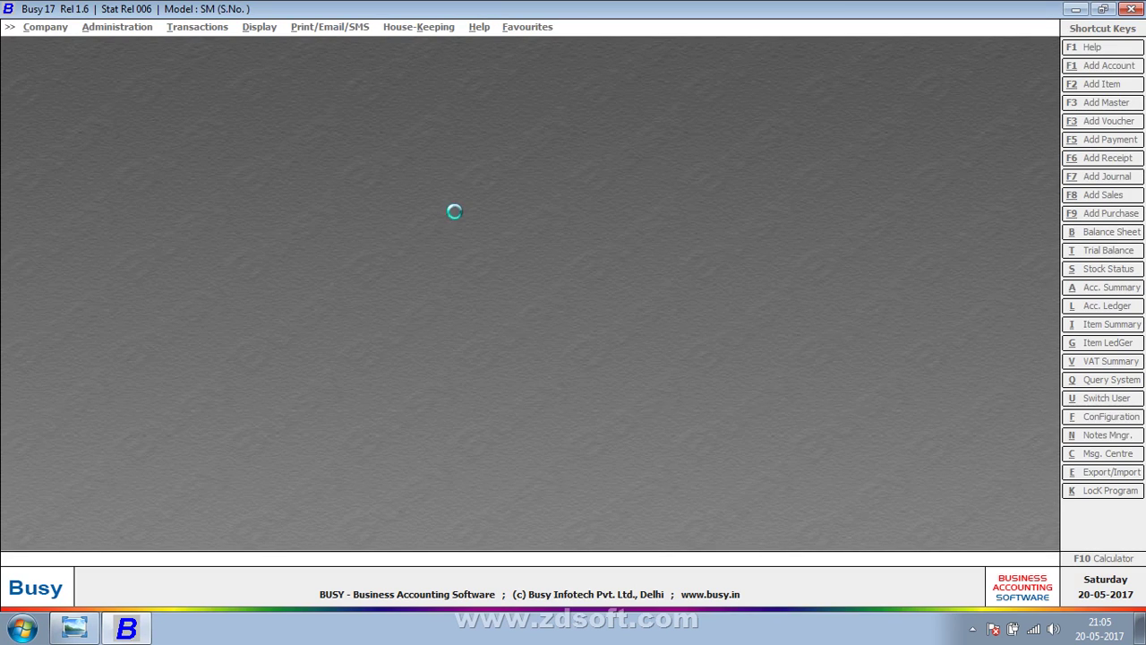
# - Skip companies that can't be upgraded and open the last Shankar Trading Company branch
pyautogui.press('Return')
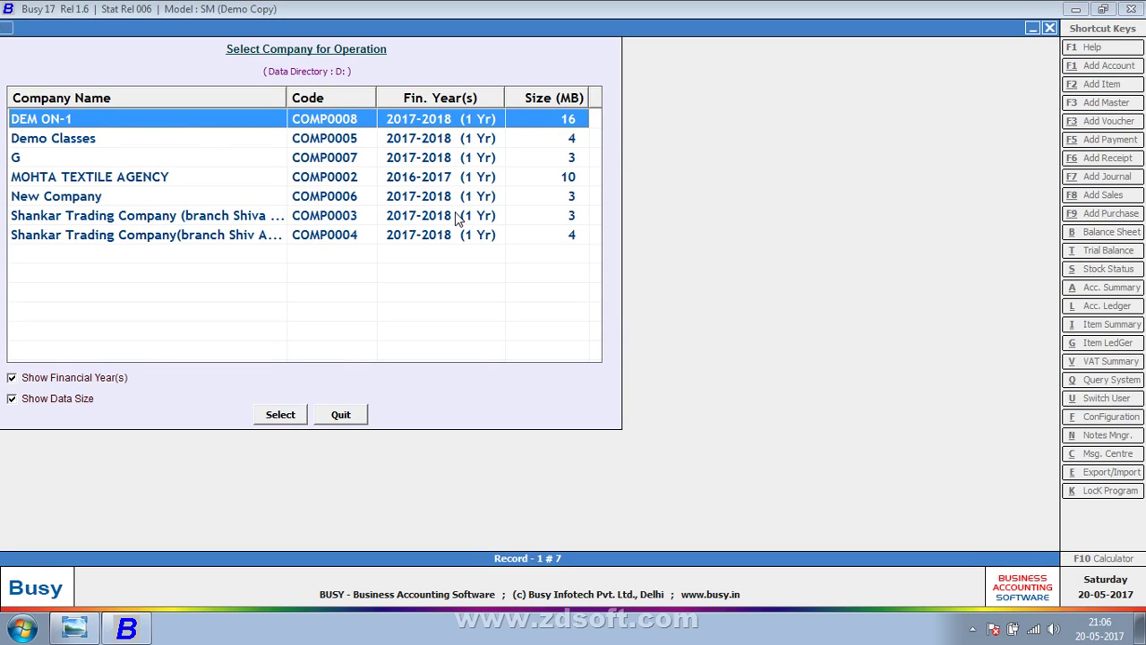
pyautogui.press('Down')
pyautogui.press('Down')
pyautogui.press('Return')
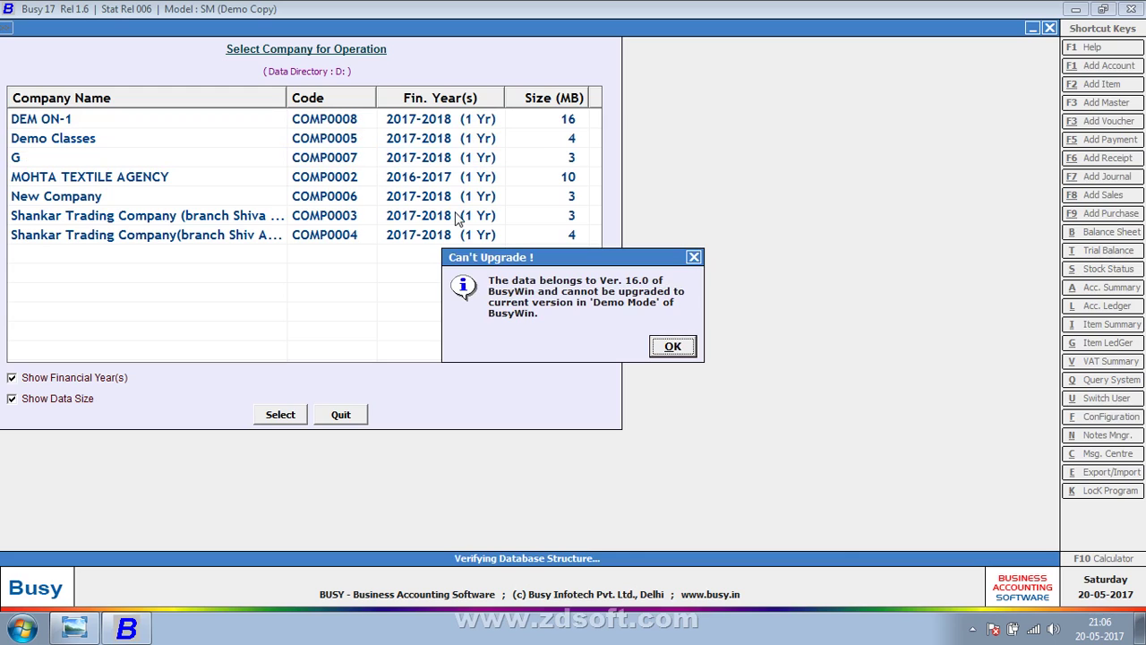
pyautogui.press('Return')
pyautogui.press('Down')
pyautogui.press('Down')
pyautogui.press('Return')
pyautogui.press('Return')
pyautogui.press('Down')
pyautogui.press('Return')
pyautogui.press('Return')
pyautogui.press('Down')
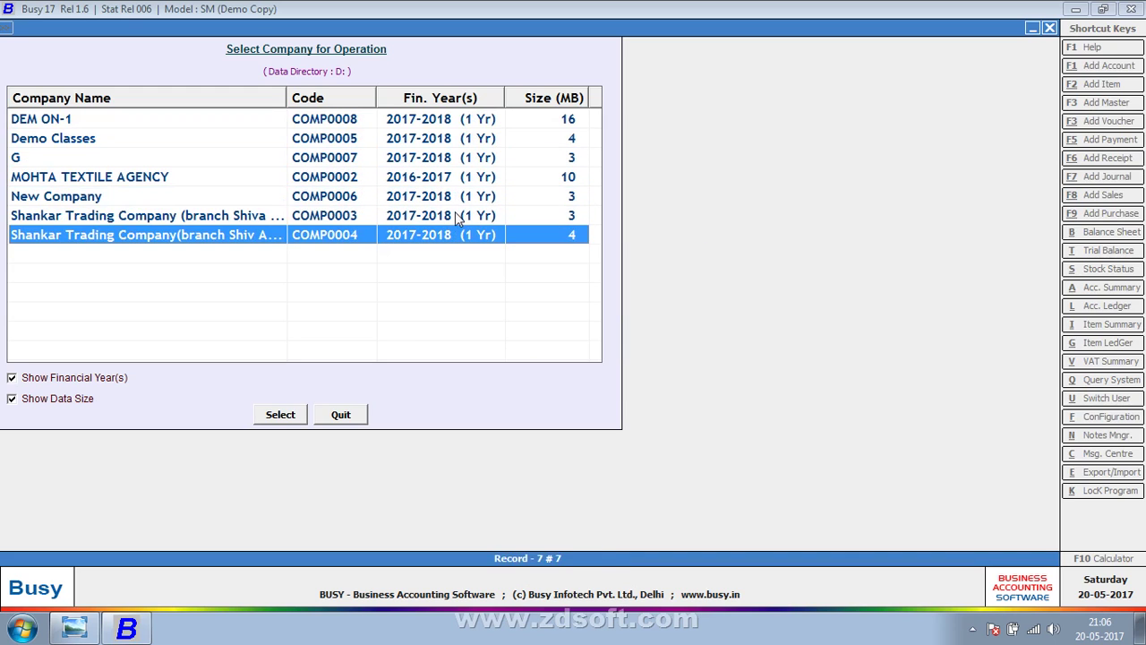
pyautogui.press('Return')
pyautogui.press('Return')
pyautogui.press('Return')
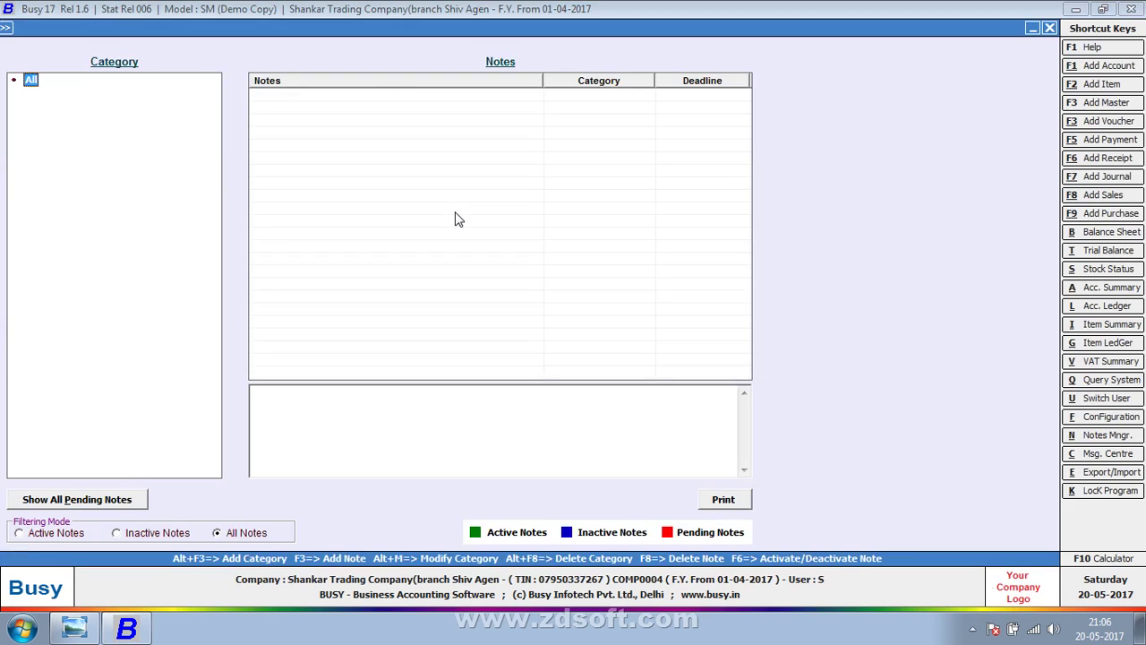
# - Close Notes Manager, try a purchase voucher and its list, then quit the entry
pyautogui.press('Escape')
pyautogui.press('Right')
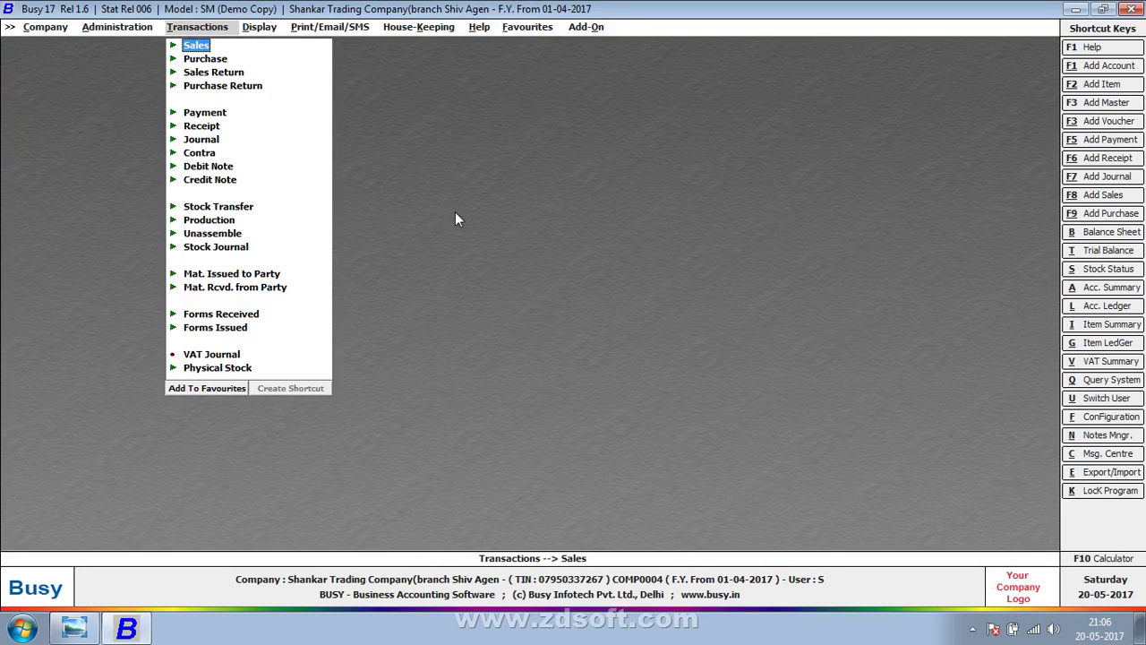
pyautogui.press('Down')
pyautogui.press('Return')
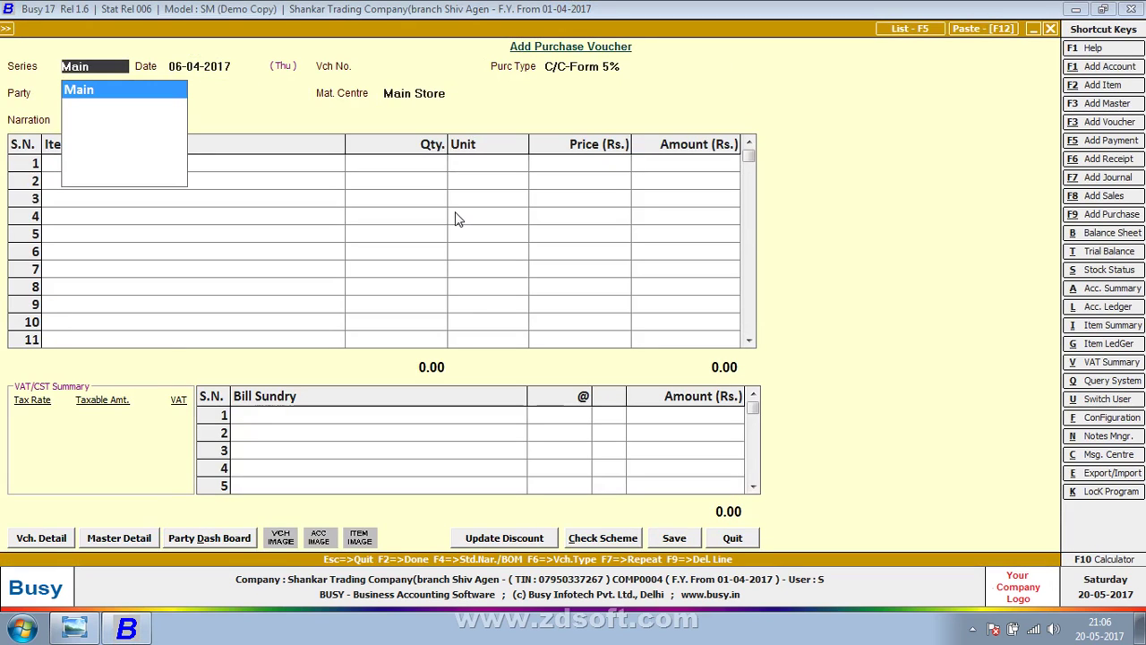
pyautogui.press('F5')
pyautogui.press('Escape')
pyautogui.press('Return')
pyautogui.press('Escape')
pyautogui.press('Return')
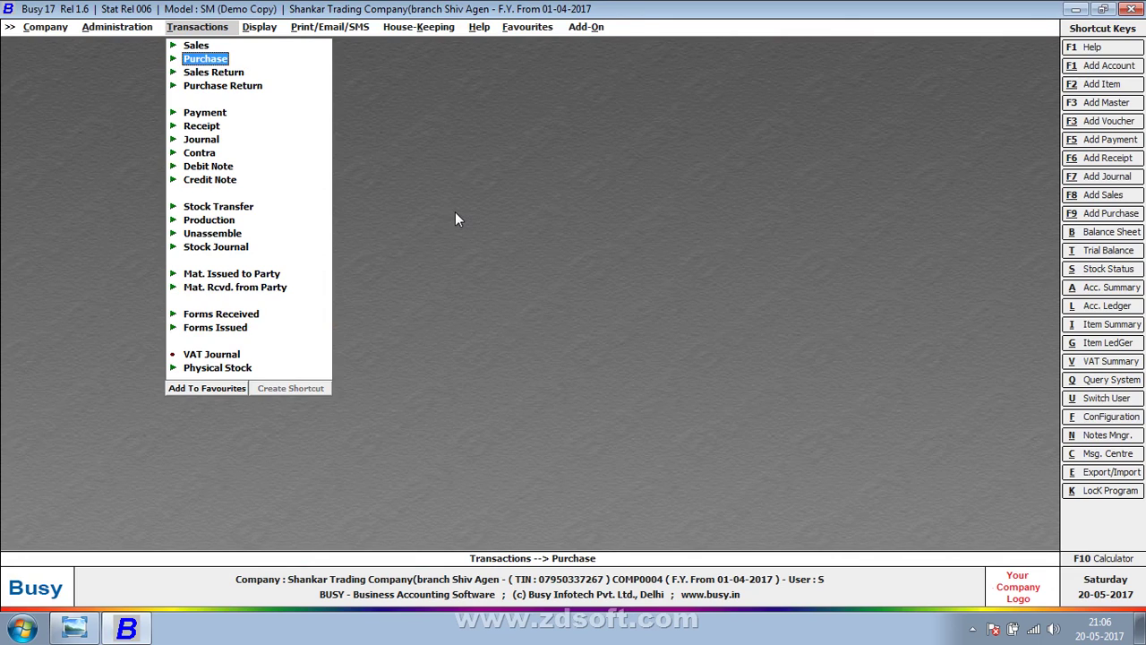
pyautogui.press('Return')
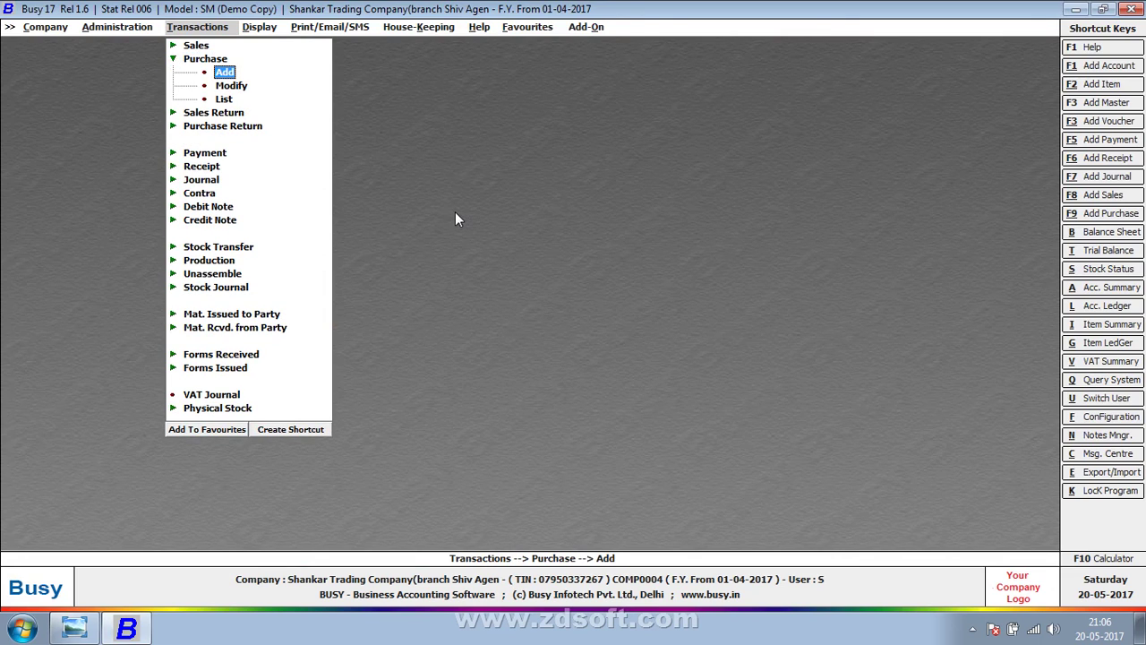
pyautogui.press('Escape')
pyautogui.press('Escape')
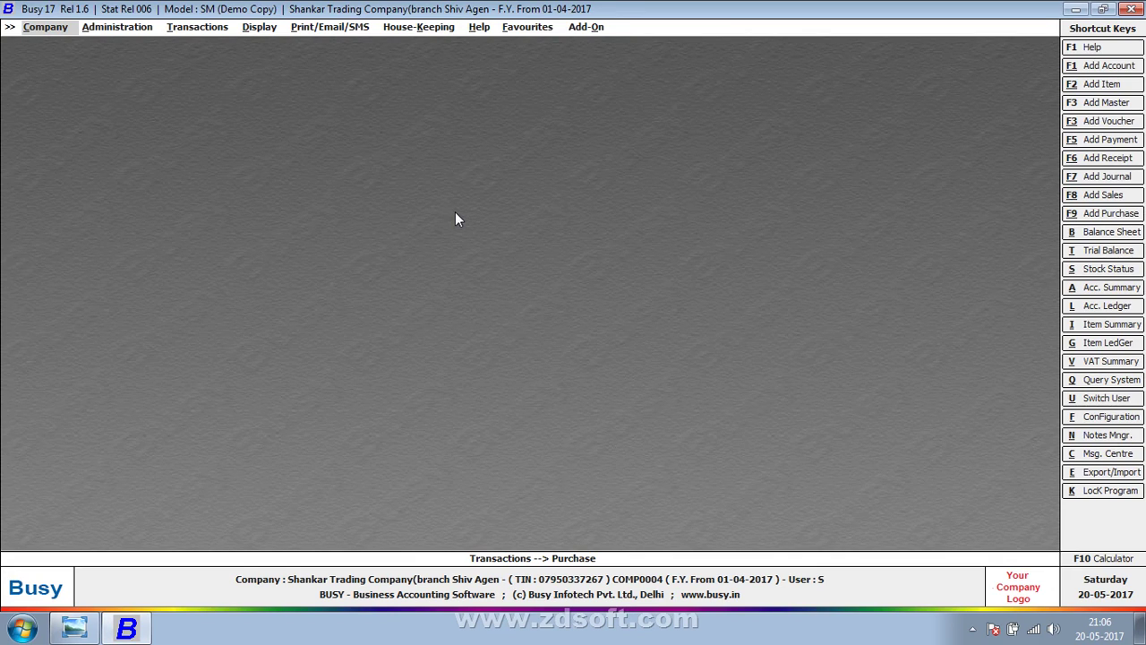
# - Open Transactions > Purchase > Add for a blank Main-series voucher dated 06-04-2017
pyautogui.press('Right')
pyautogui.press('Left')
pyautogui.press('Right')
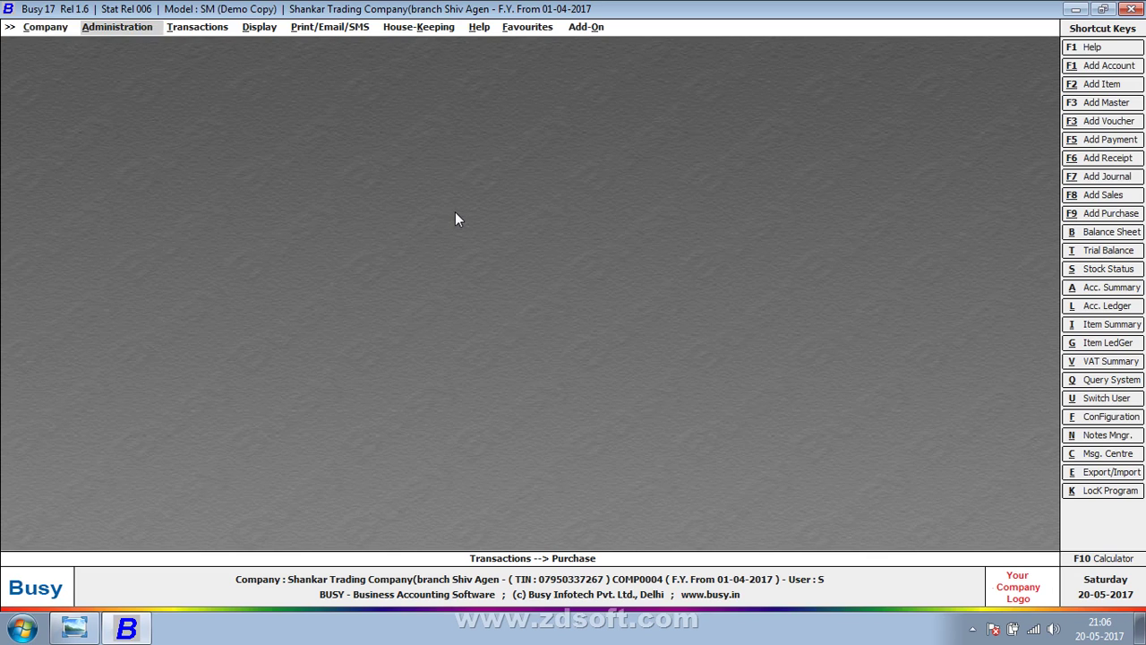
pyautogui.press('Right')
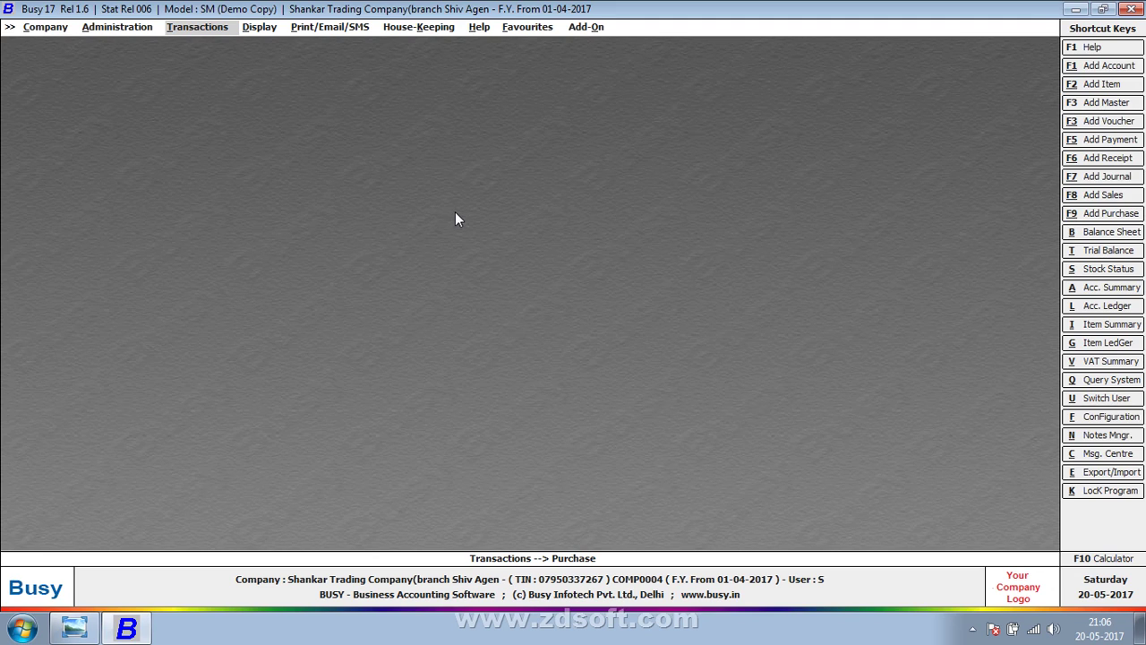
pyautogui.press('Left')
pyautogui.press('Left')
pyautogui.press('Right')
pyautogui.press('Right')
pyautogui.press('Left')
pyautogui.press('Left')
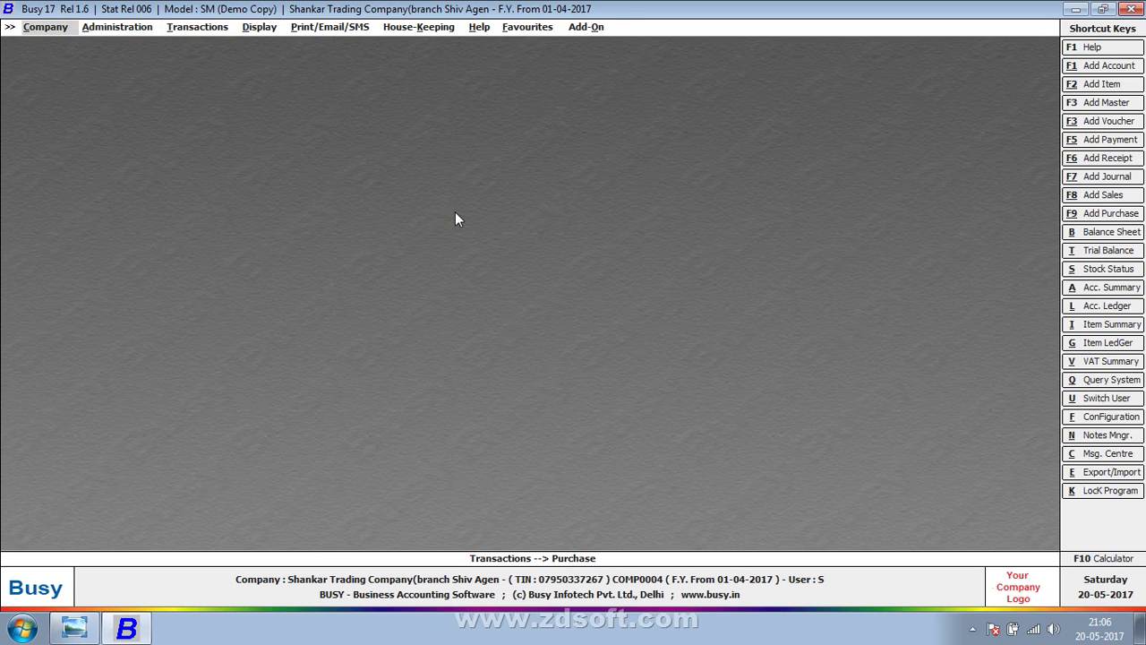
pyautogui.press('Left')
pyautogui.press('Right')
pyautogui.press('Right')
pyautogui.press('Right')
pyautogui.press('Right')
pyautogui.press('Right')
pyautogui.press('Right')
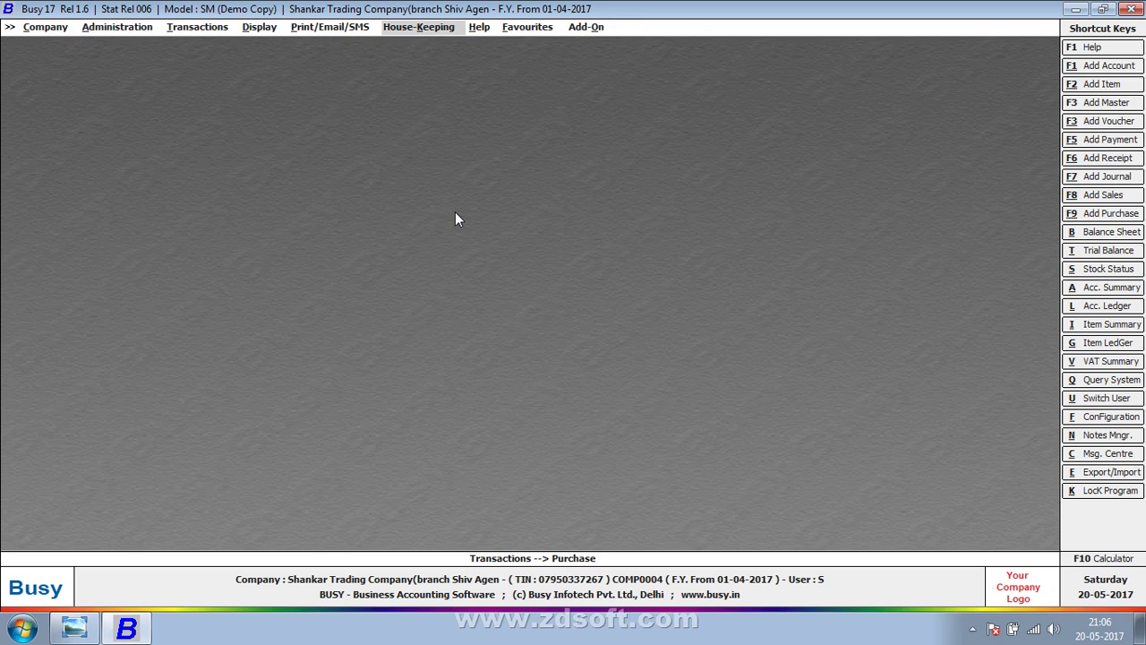
pyautogui.press('Right')
pyautogui.press('Right')
pyautogui.press('Right')
pyautogui.press('Right')
pyautogui.press('Right')
pyautogui.press('Right')
pyautogui.press('Return')
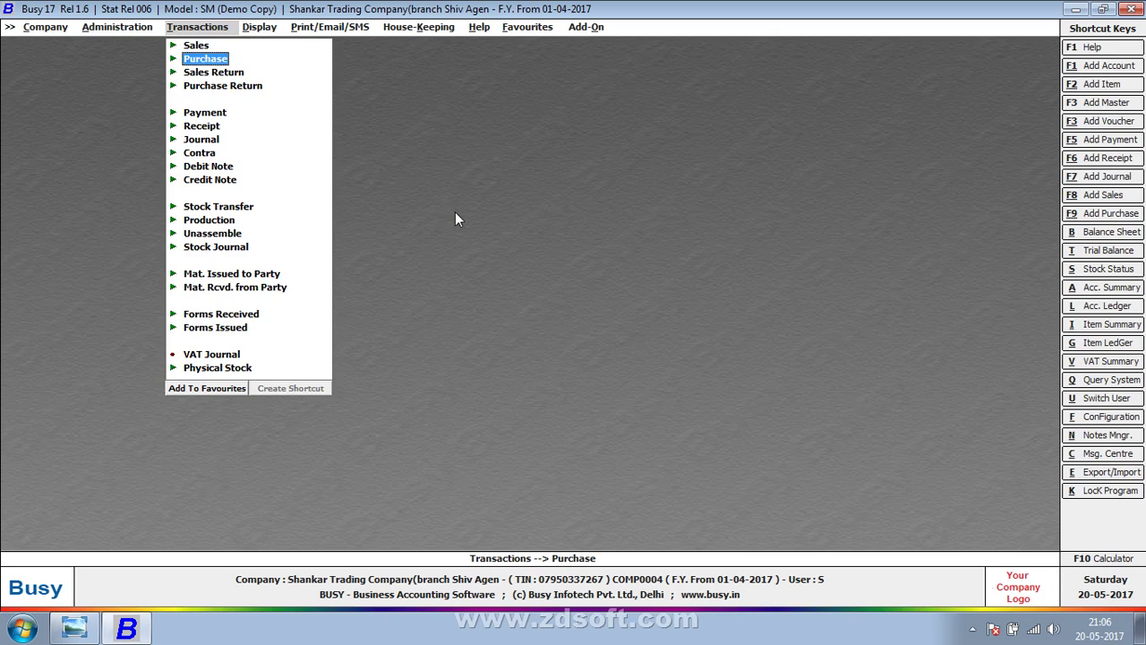
pyautogui.press('Return')
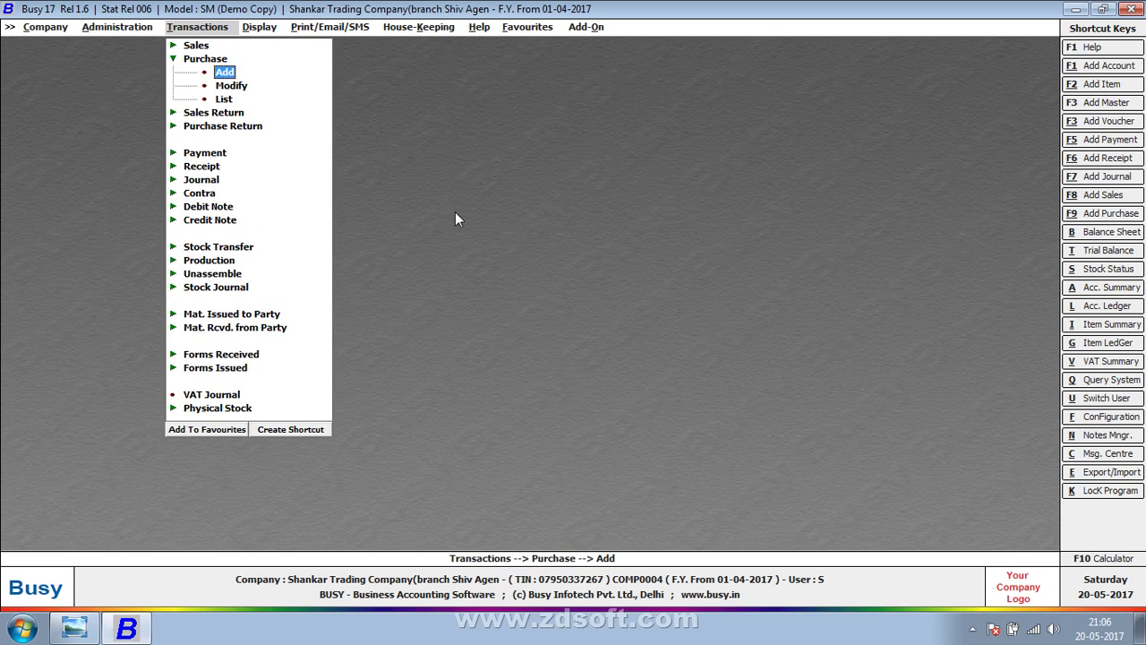
pyautogui.press('Return')
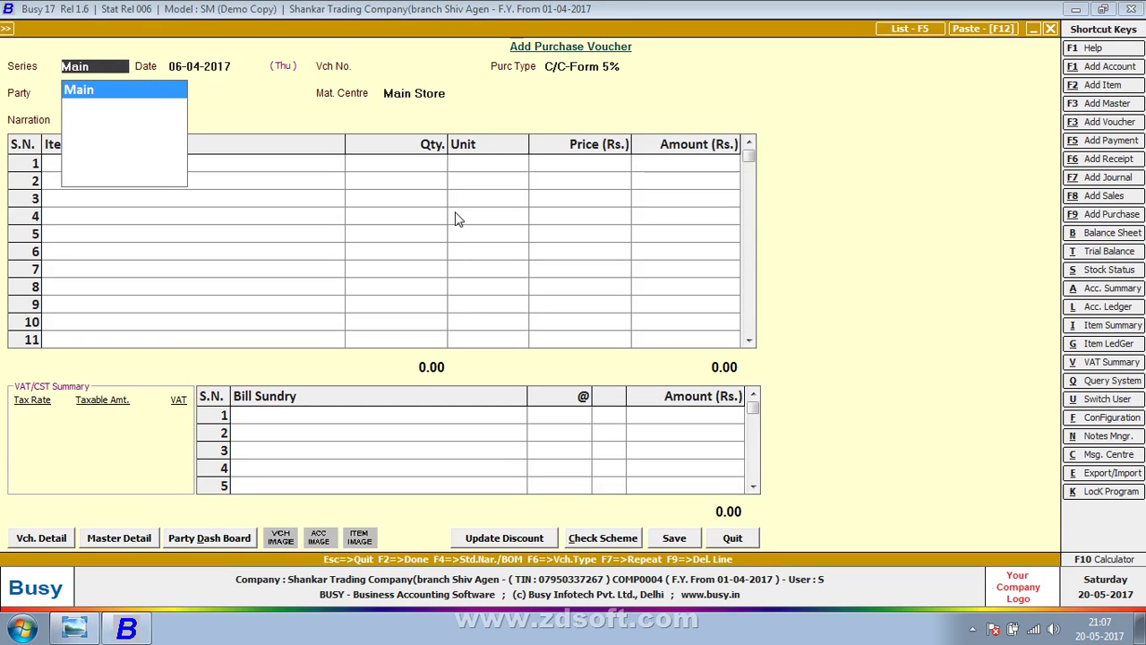
# - Reopen a fresh purchase voucher, accept the Main series, and check the register photo
pyautogui.press('Escape')
pyautogui.press('Escape')
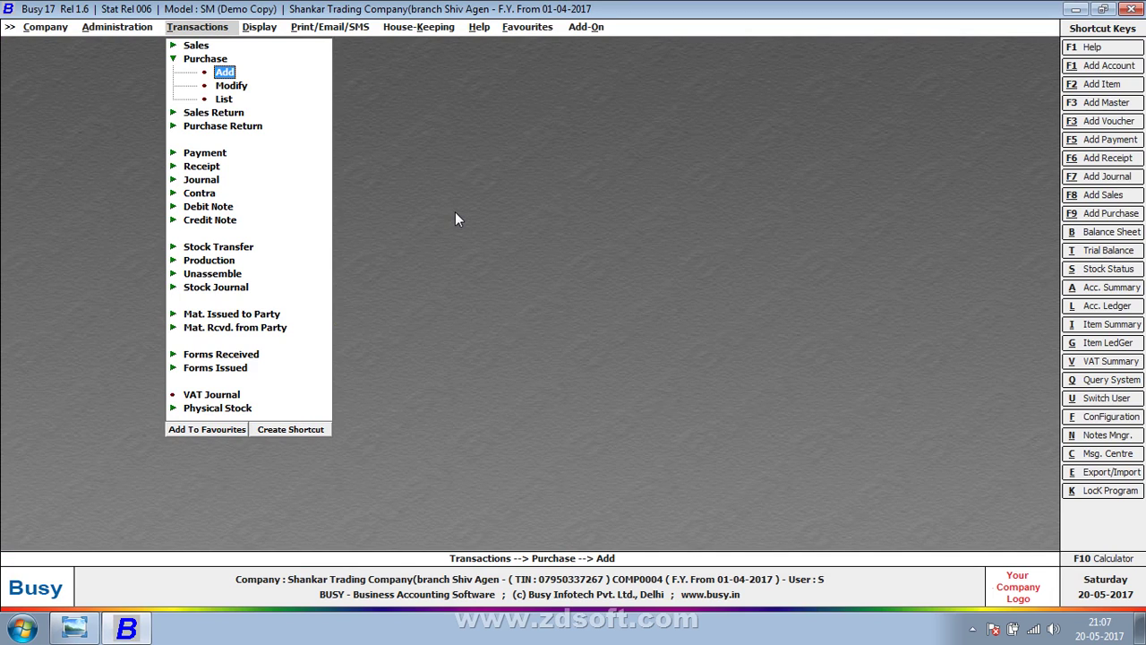
pyautogui.press('Return')
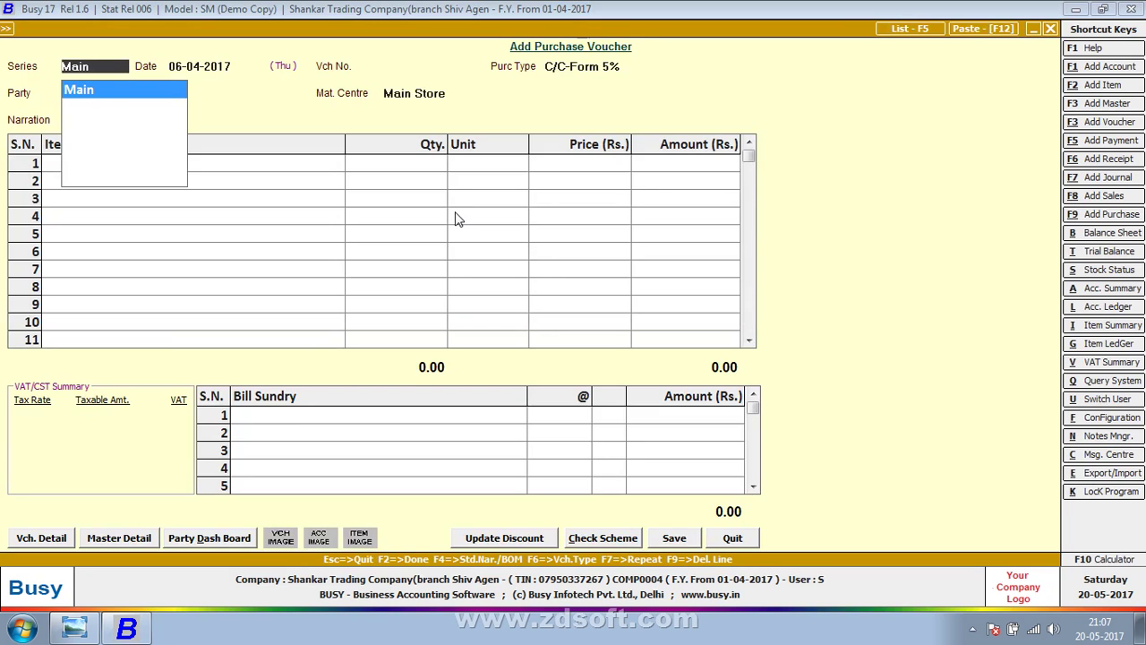
pyautogui.press('Return')
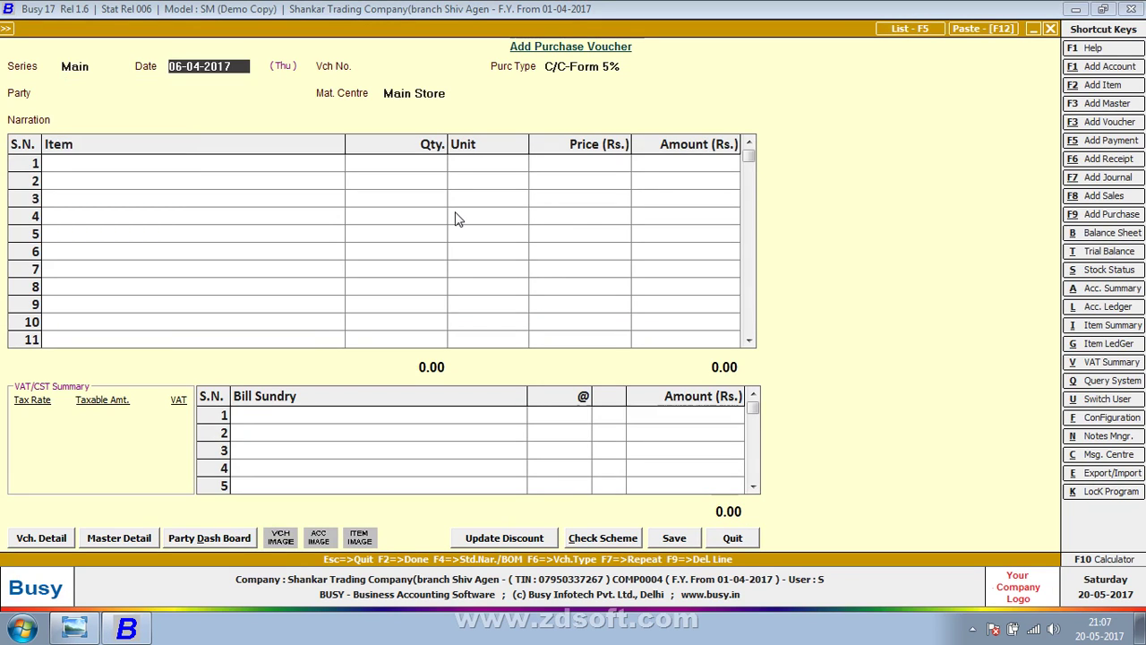
pyautogui.hotkey('alt', 'Tab')
pyautogui.hotkey('alt', 'Tab')
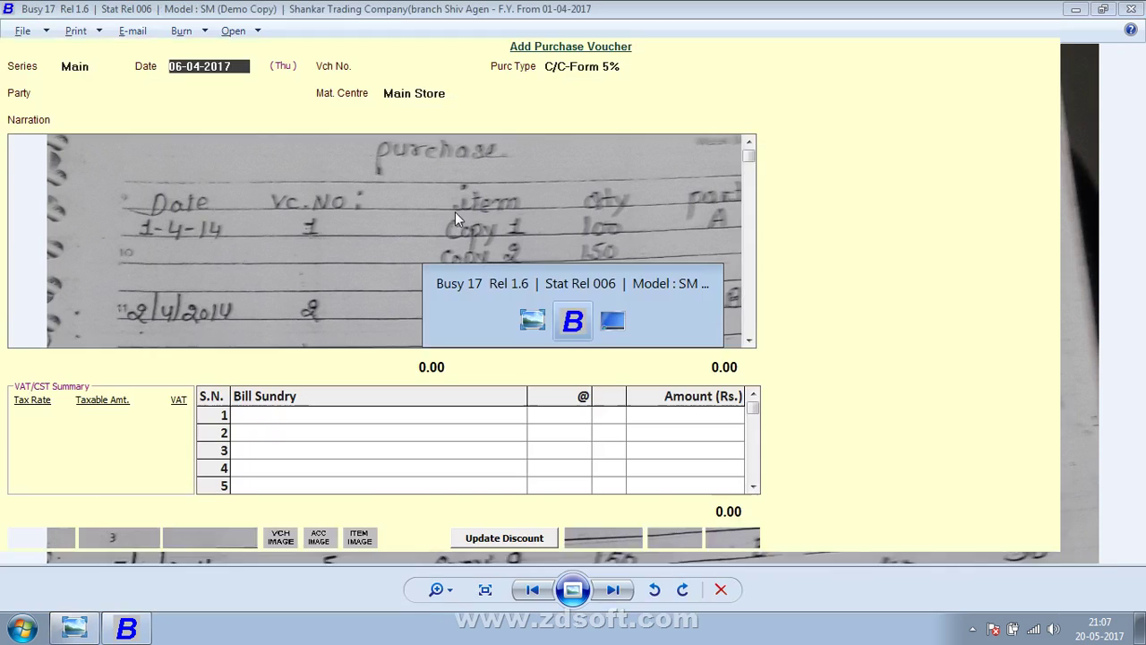
pyautogui.hotkey('alt', 'Tab')
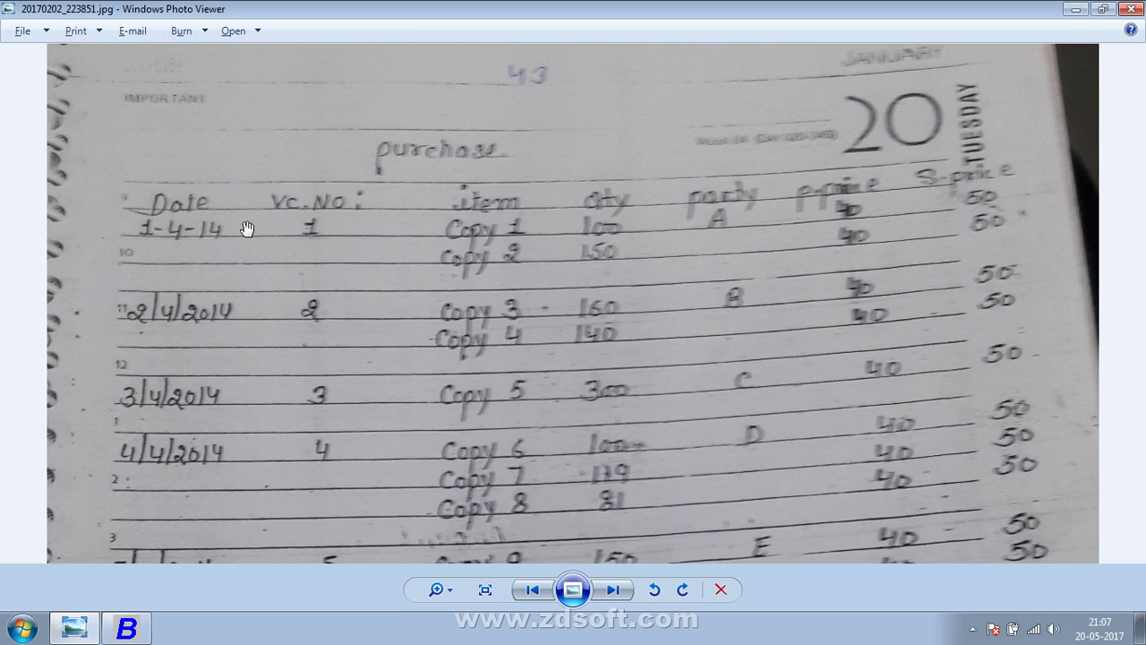
pyautogui.hotkey('alt', 'Tab')
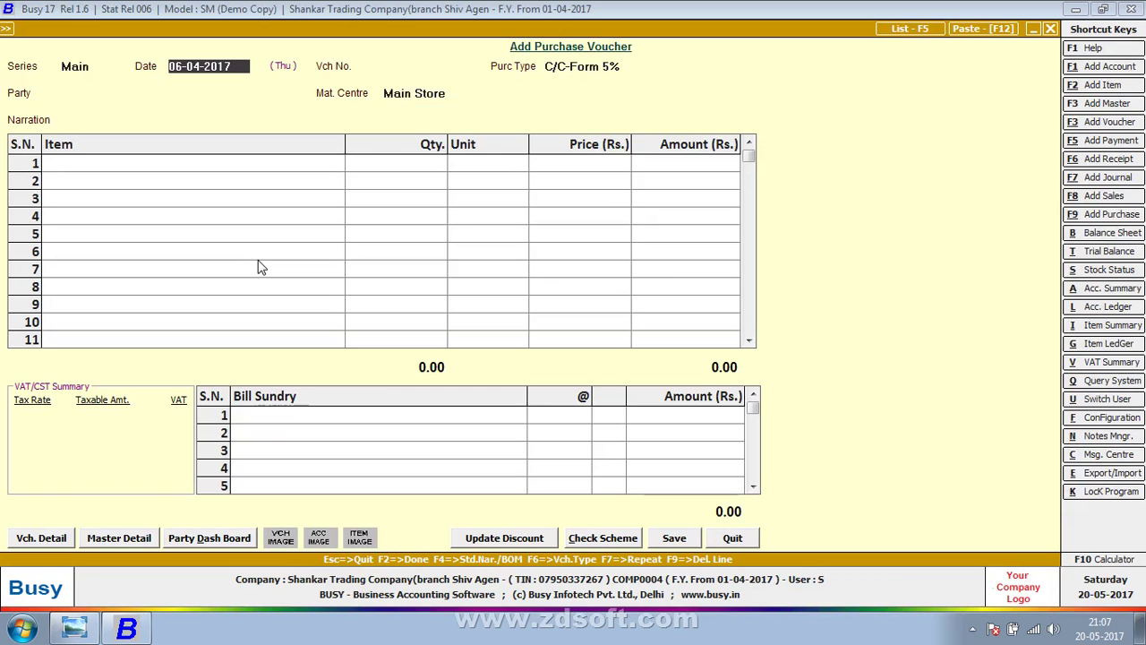
# - Enter date 1-04-2014, dismiss the out-of-year warning, and re-date it 01-04-2017
pyautogui.write('1-04-201')
pyautogui.write('4')
pyautogui.press('Return')
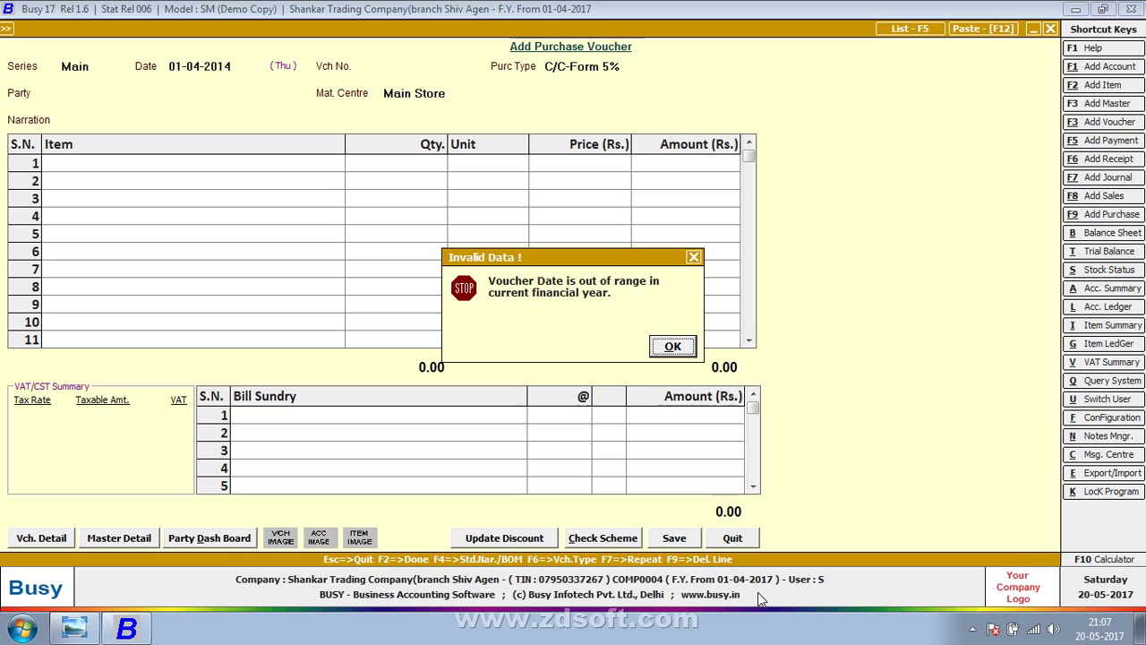
pyautogui.press('Return')
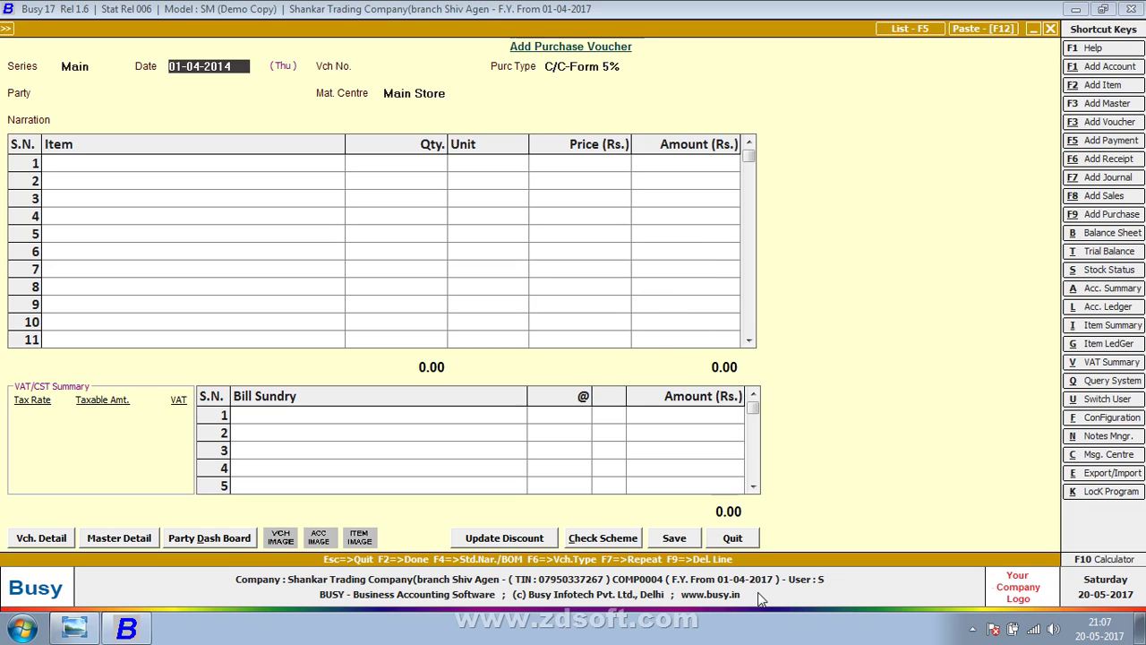
pyautogui.write('01-4-201')
pyautogui.write('7')
pyautogui.press('Return')
pyautogui.hotkey('alt', 'Tab')
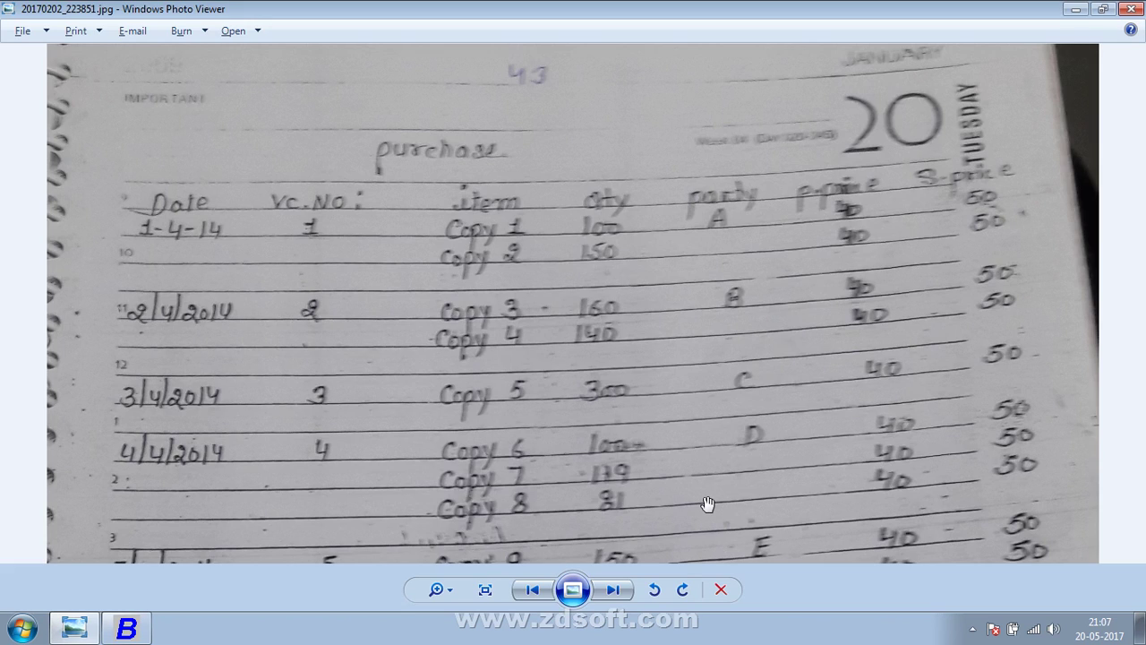
pyautogui.hotkey('alt', 'Tab')
# - Set purchase type VAT/Exempt, enter party A, and start a new account for it
pyautogui.press('Return')
pyautogui.write('VAT/E')
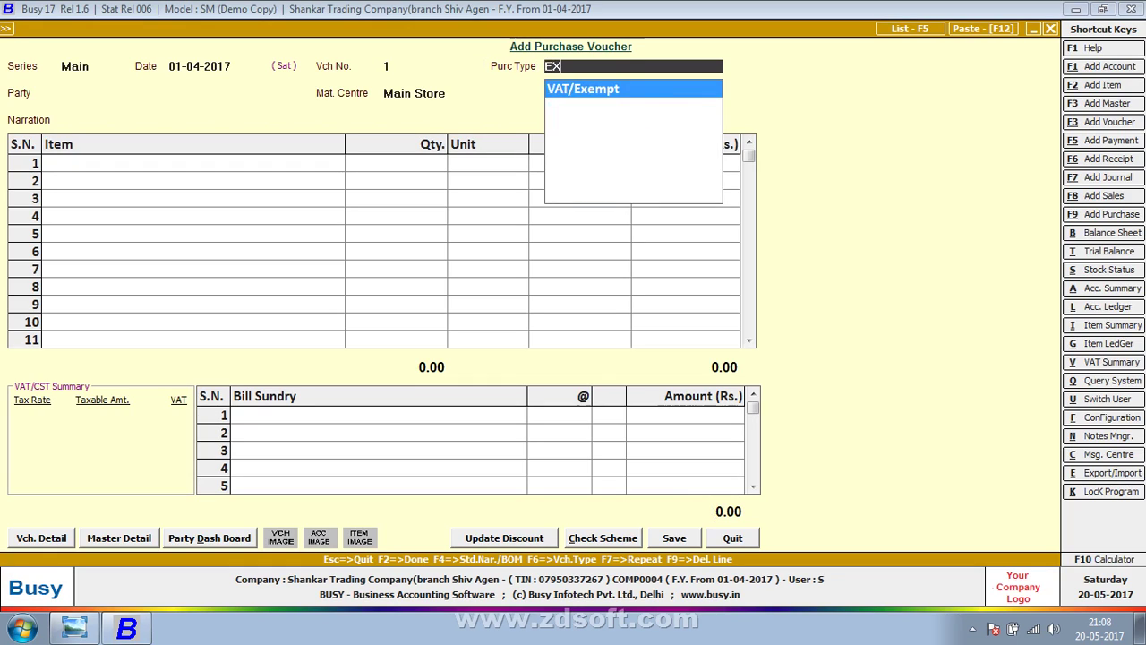
pyautogui.press('Return')
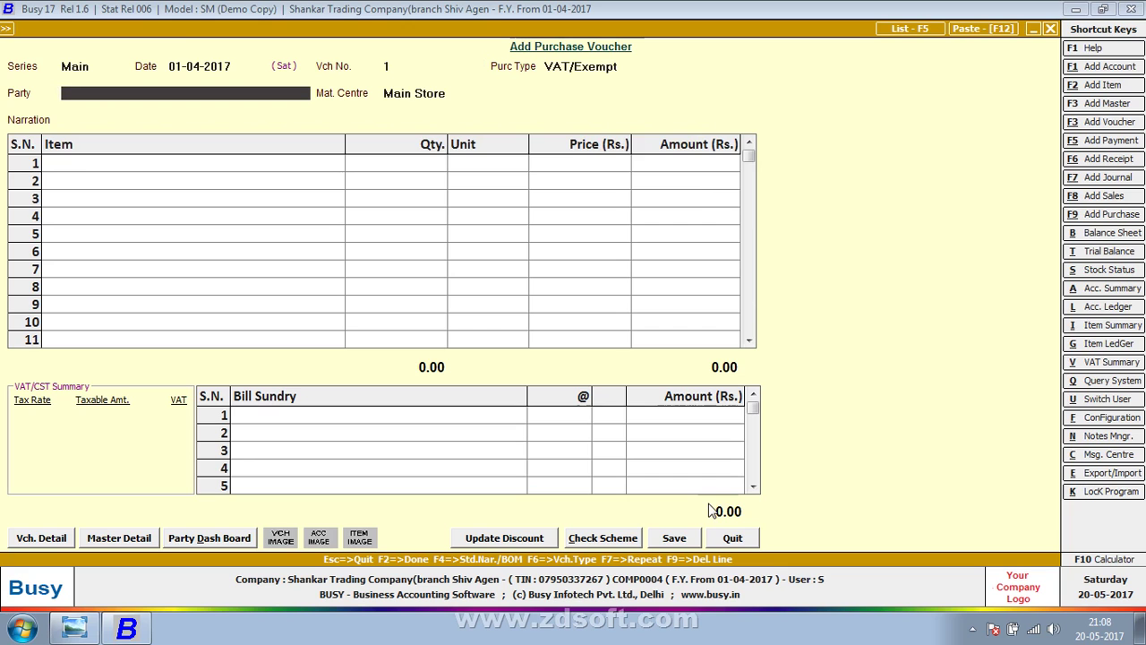
pyautogui.press('Return')
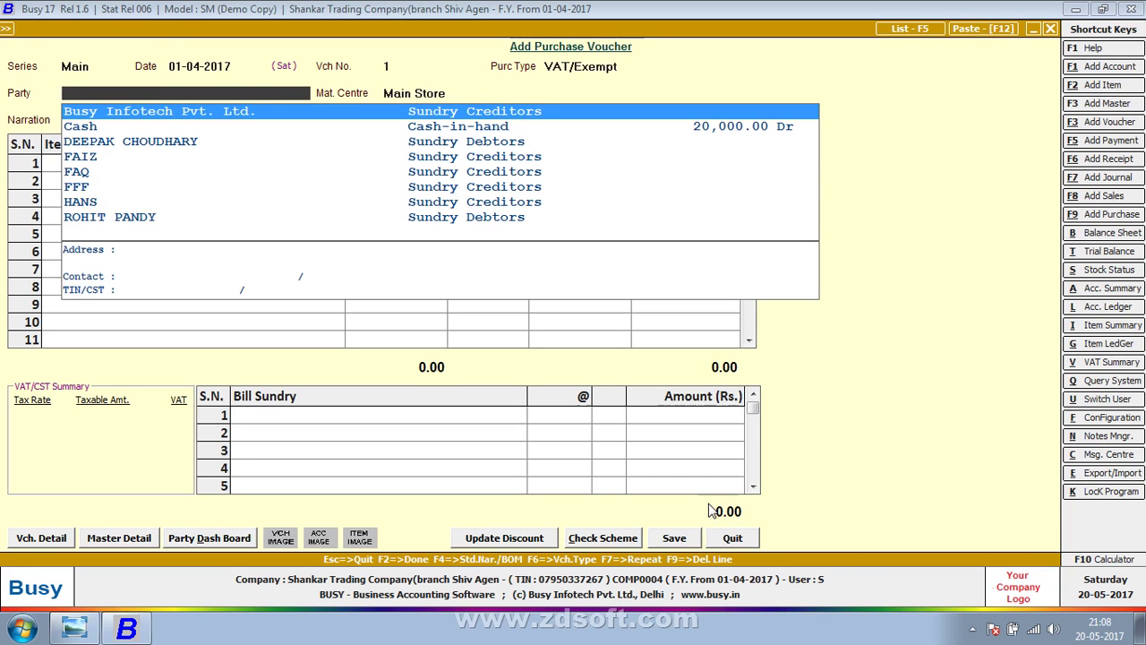
pyautogui.hotkey('alt', 'Tab')
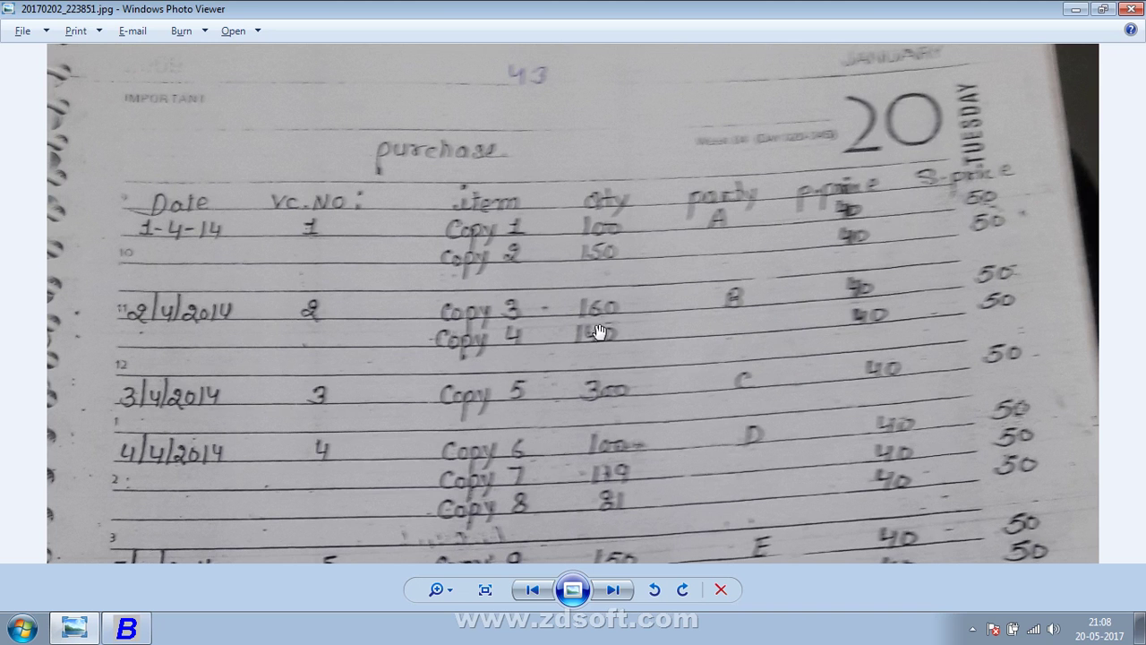
pyautogui.hotkey('alt', 'Tab')
pyautogui.write('A')
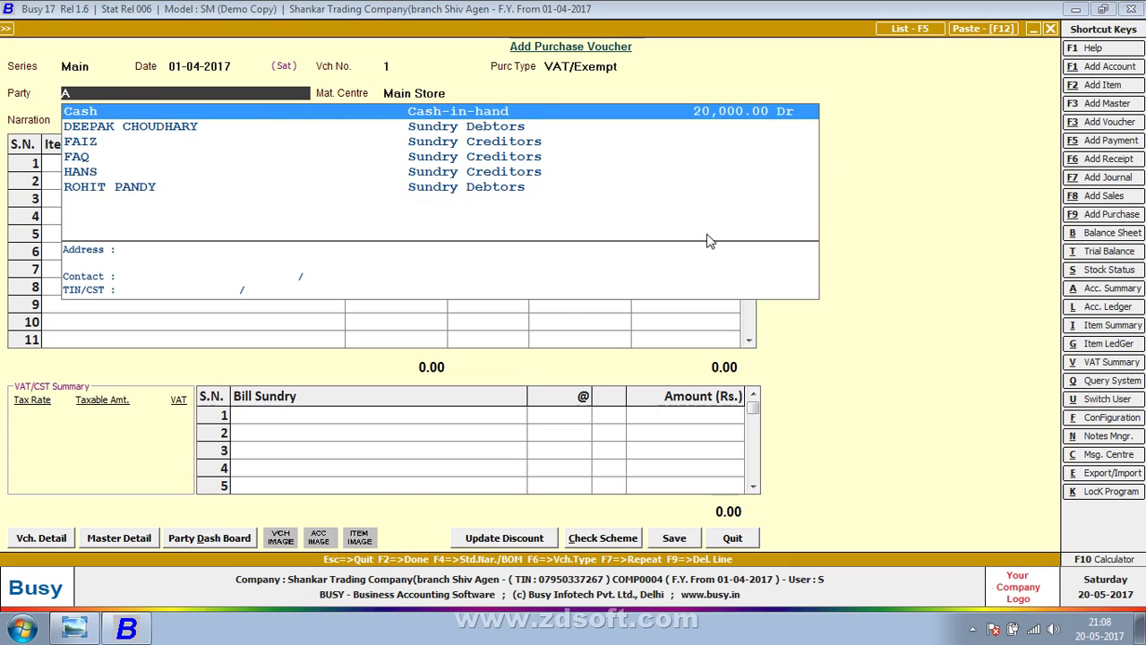
pyautogui.press('F3')
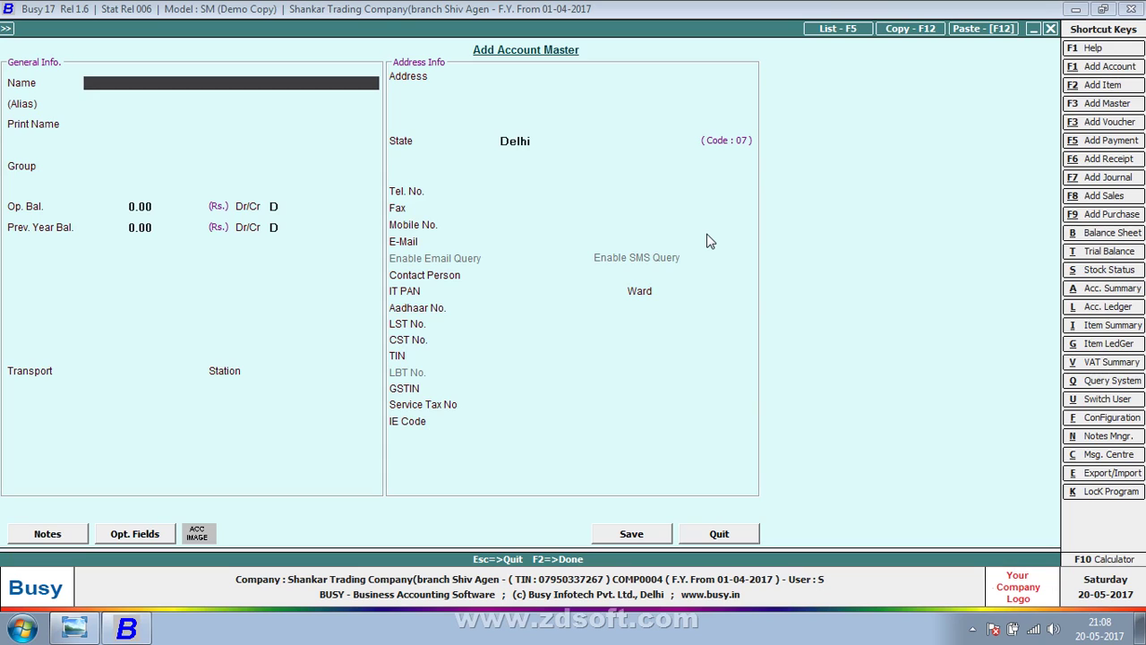
# - Create account A under Sundry Creditors with Bill By Bill set to N
pyautogui.write('A')
pyautogui.press('Return')
pyautogui.press('Return')
pyautogui.press('Return')
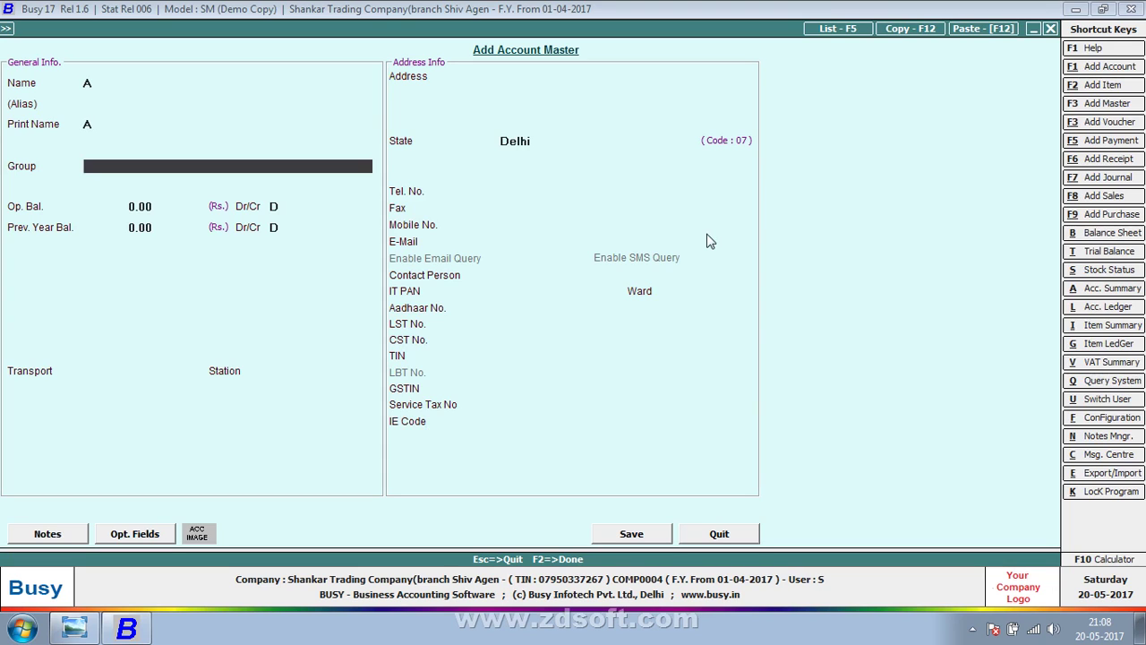
pyautogui.write('Sun')
pyautogui.press('Return')
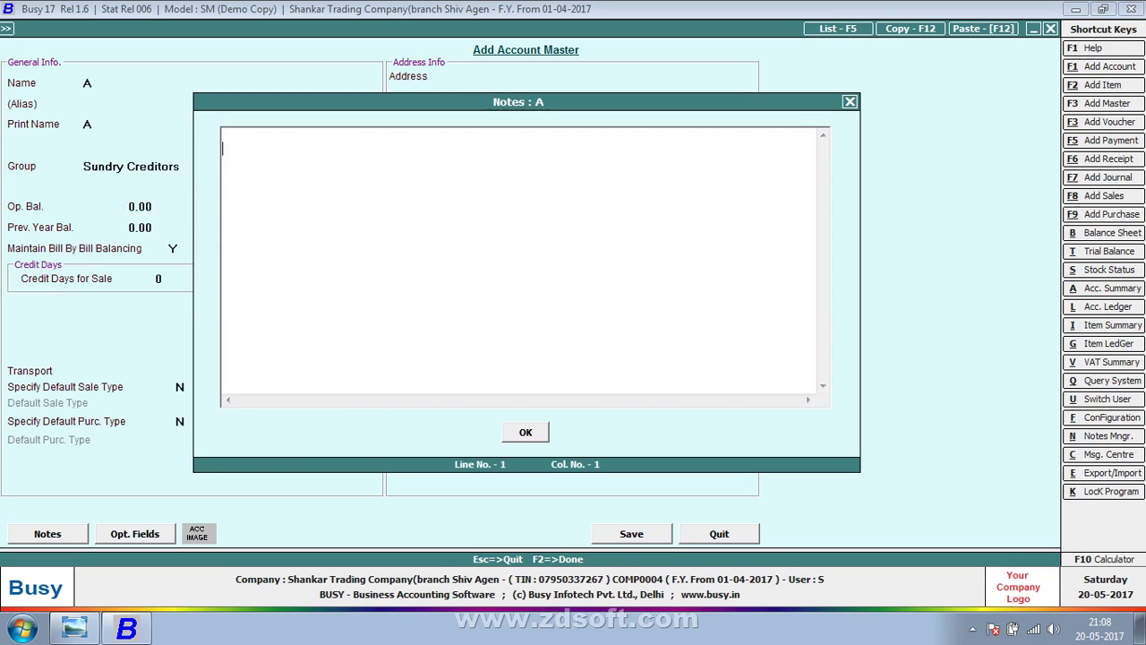
pyautogui.press('Escape')
pyautogui.press('Return')
pyautogui.press('Return')
pyautogui.press('n')
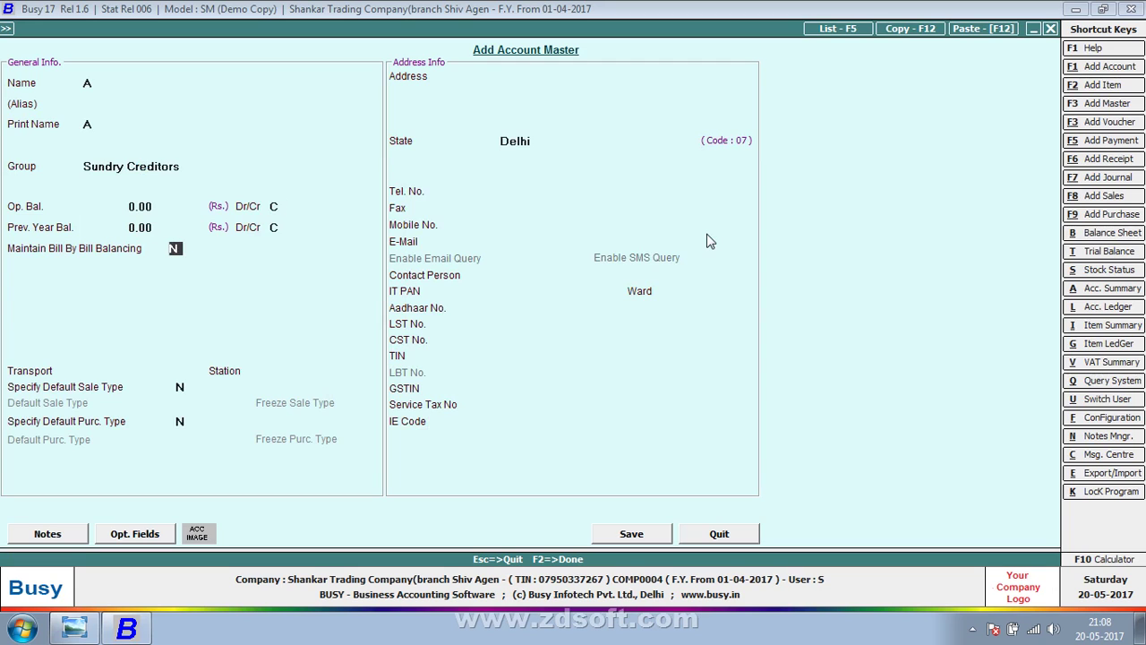
pyautogui.press('F2')
pyautogui.press('Return')
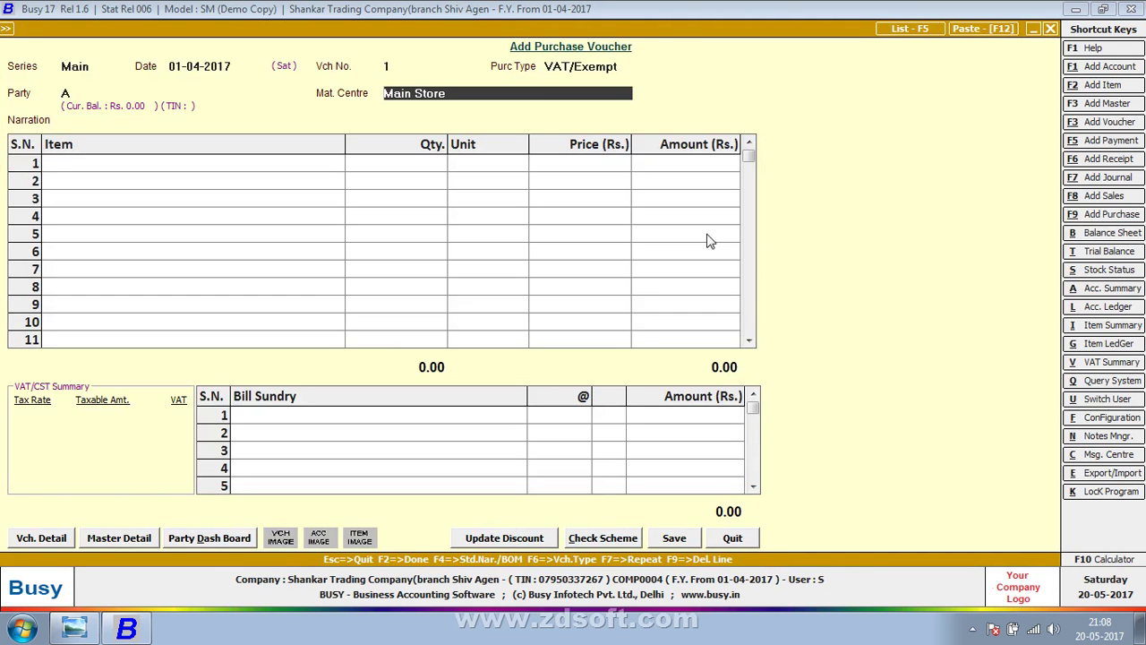
# - Reopen account A for modification, step through its fields, and save it as the voucher party
pyautogui.press('Up')
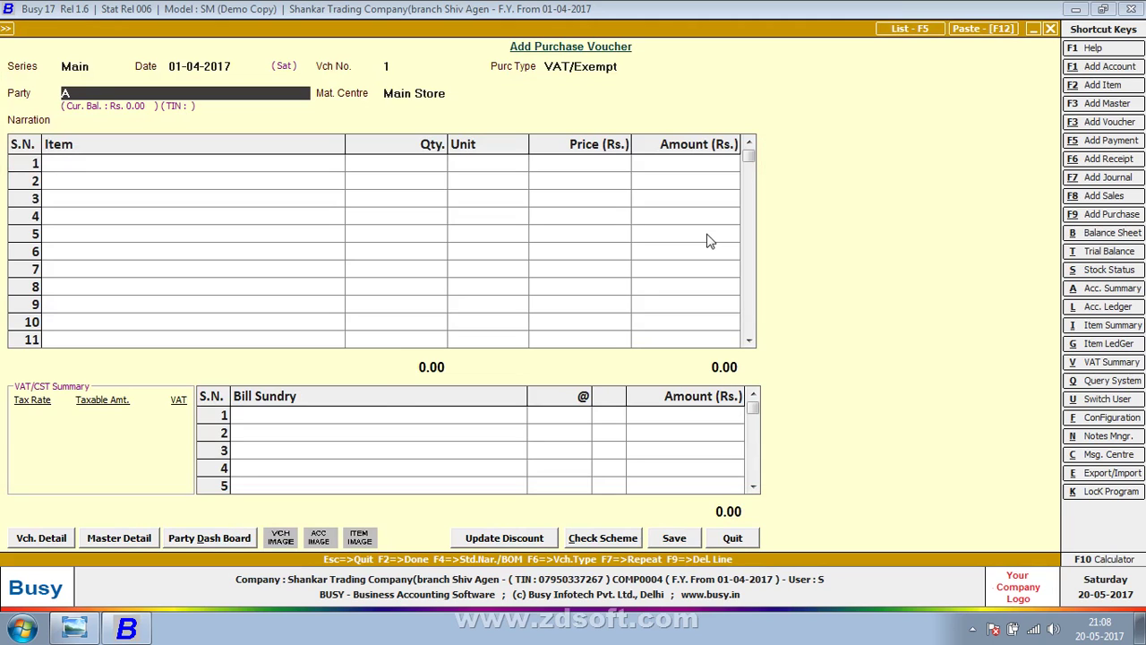
pyautogui.hotkey('ctrl', 'Return')
pyautogui.press('Return')
pyautogui.press('Return')
pyautogui.press('Return')
pyautogui.press('Return')
pyautogui.press('Return')
pyautogui.press('Return')
pyautogui.press('Return')
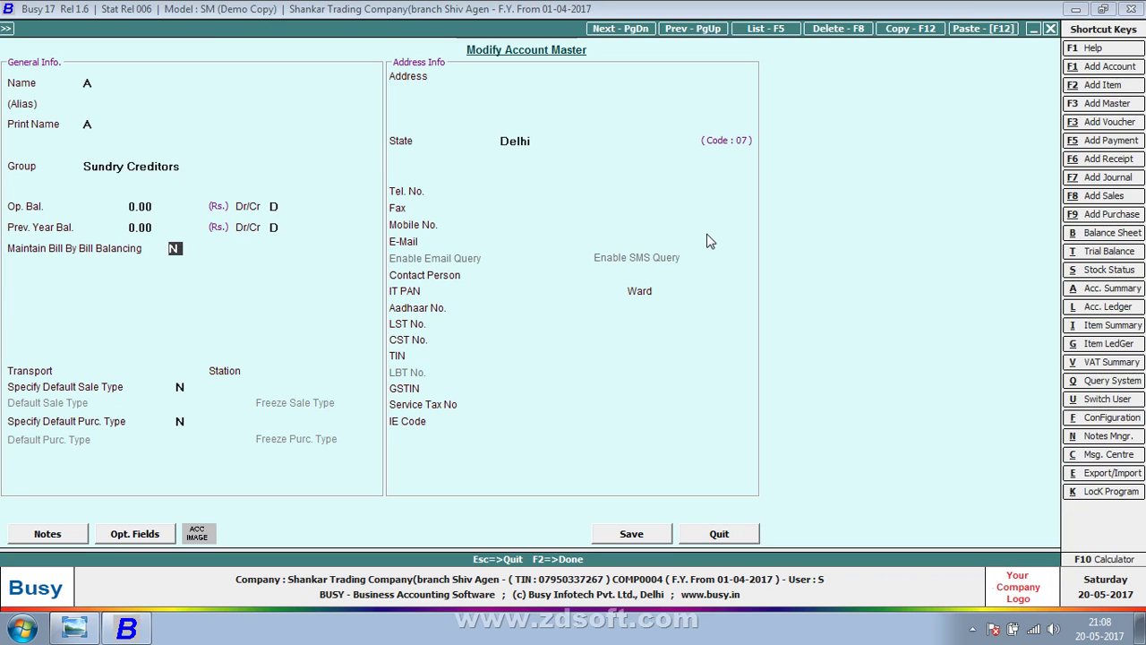
pyautogui.press('Return')
pyautogui.press('Return')
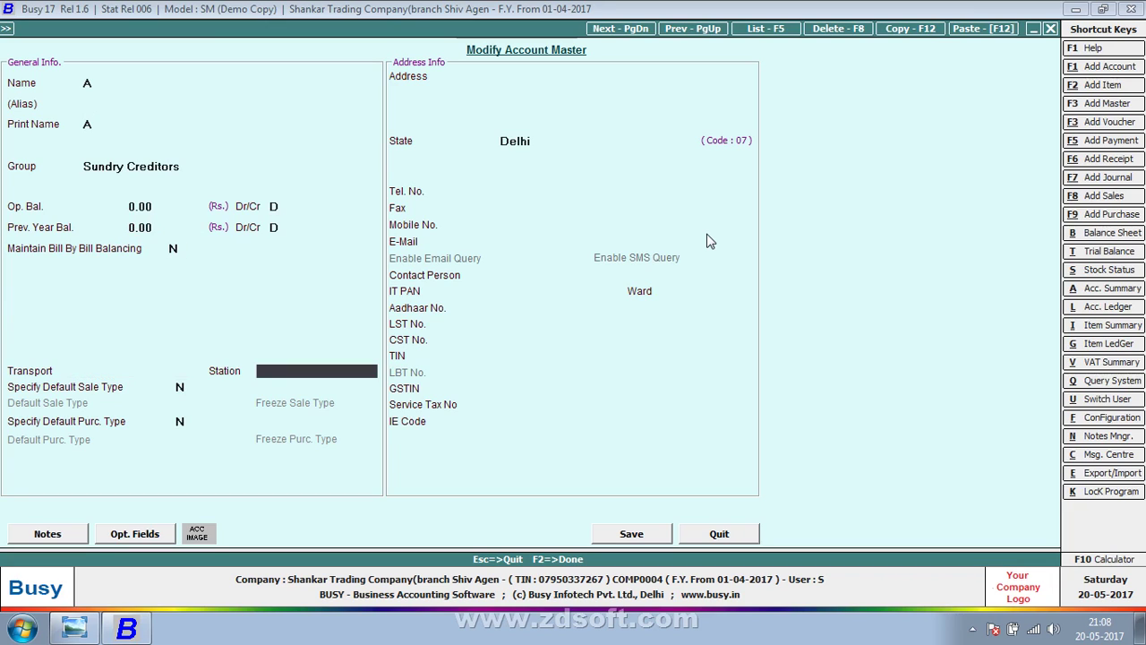
pyautogui.press('Return')
pyautogui.press('Return')
pyautogui.press('Return')
pyautogui.press('Return')
pyautogui.press('Return')
pyautogui.press('Return')
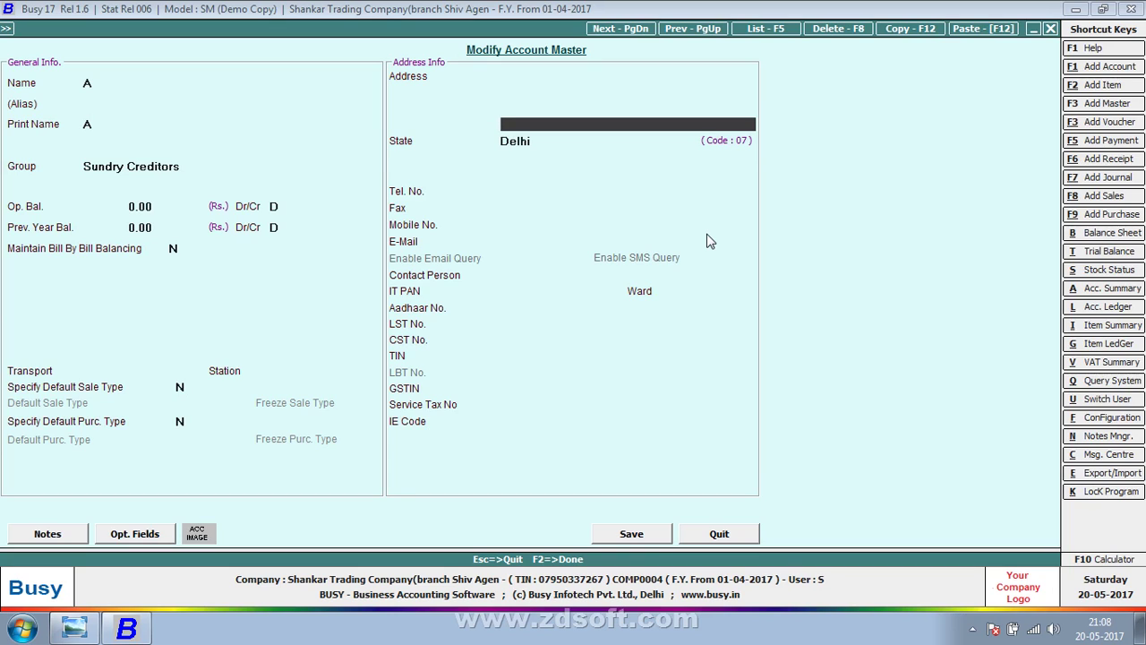
pyautogui.press('Return')
pyautogui.press('Return')
pyautogui.press('Return')
pyautogui.press('Return')
pyautogui.press('Return')
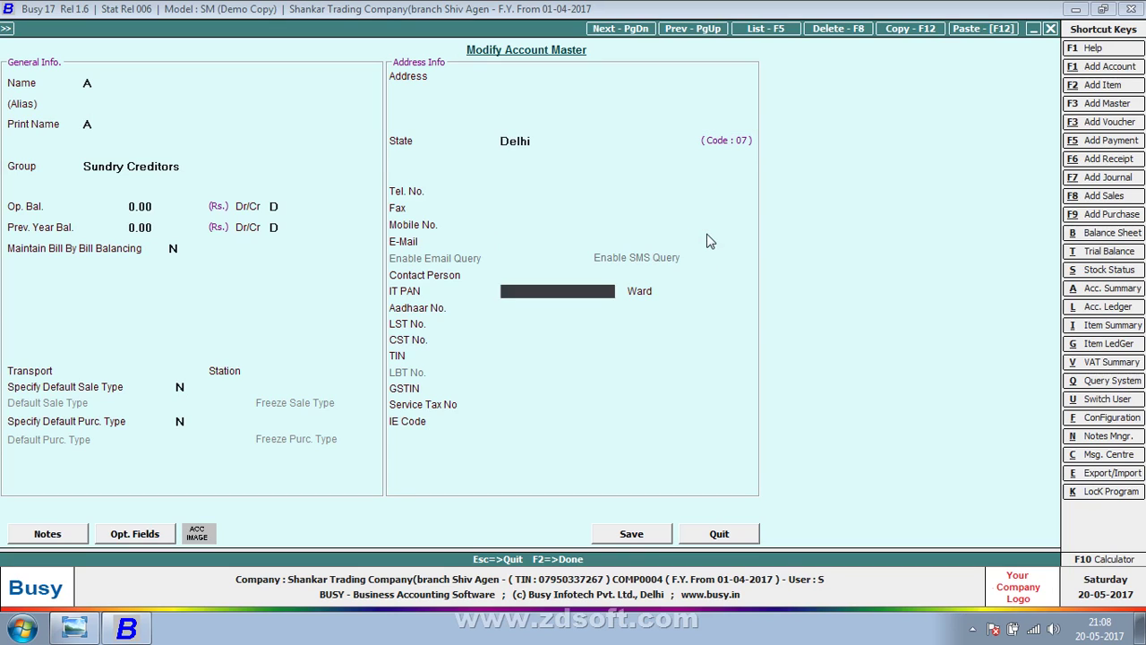
pyautogui.press('Return')
pyautogui.press('Return')
pyautogui.press('Return')
pyautogui.press('Return')
pyautogui.press('Return')
pyautogui.press('Return')
pyautogui.press('Return')
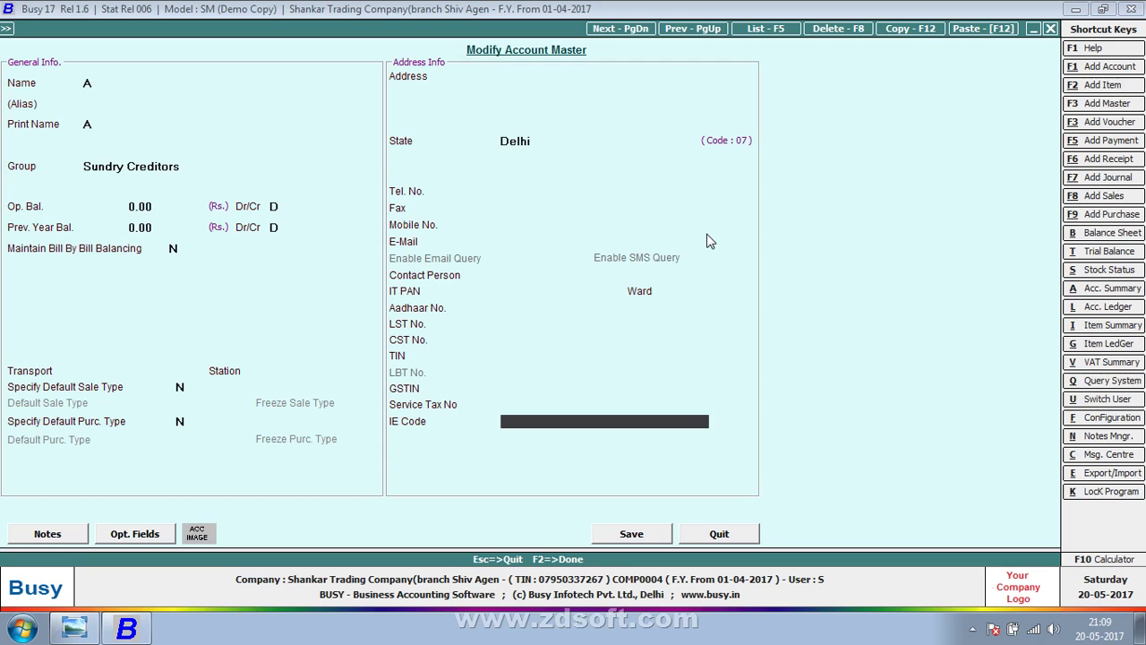
pyautogui.press('Return')
pyautogui.press('Return')
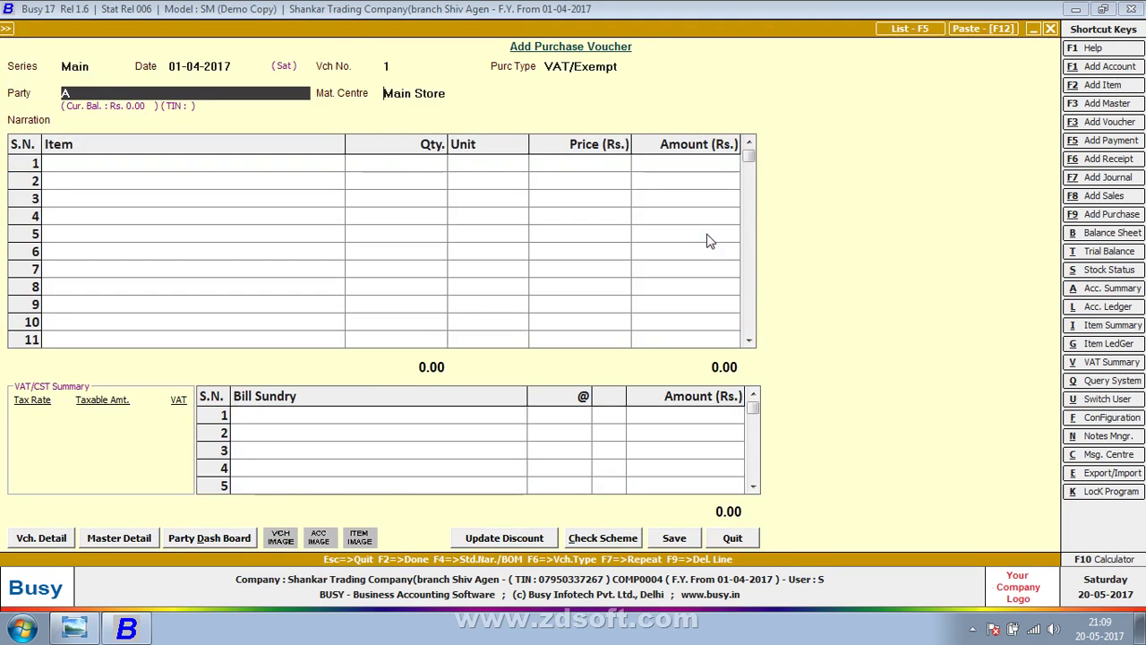
pyautogui.press('Return')
pyautogui.press('Return')
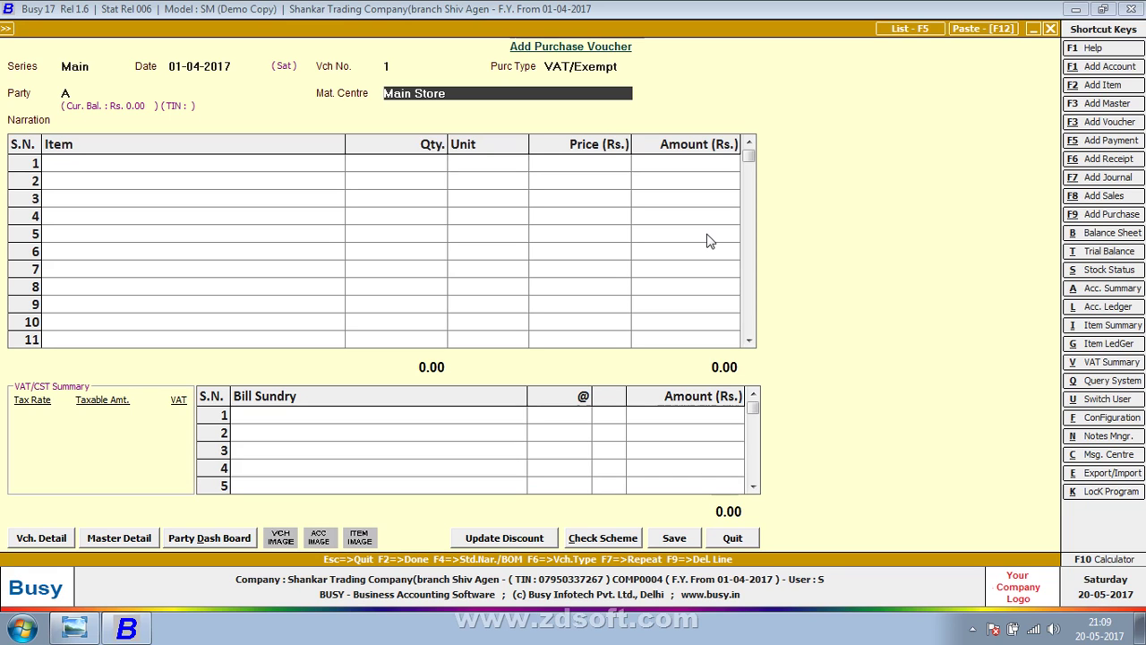
# - Start new item COPY-1 in group General with unit Pcs. for the first row
pyautogui.press('Return')
pyautogui.press('Return')
pyautogui.hotkey('alt', 'Tab')
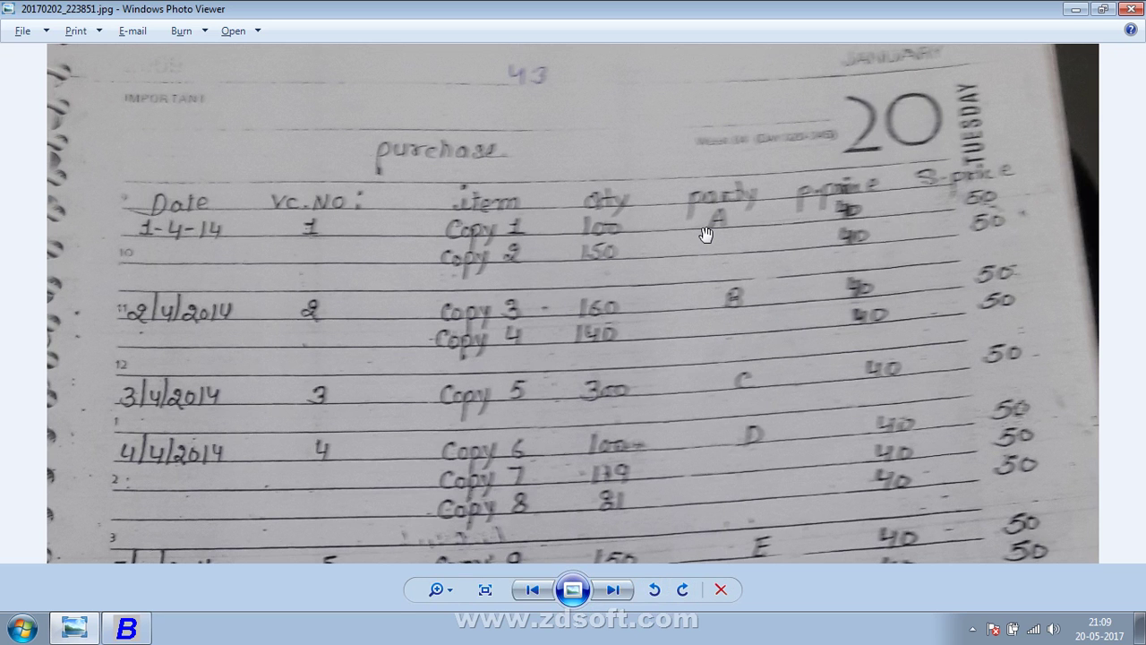
pyautogui.hotkey('alt', 'Tab')
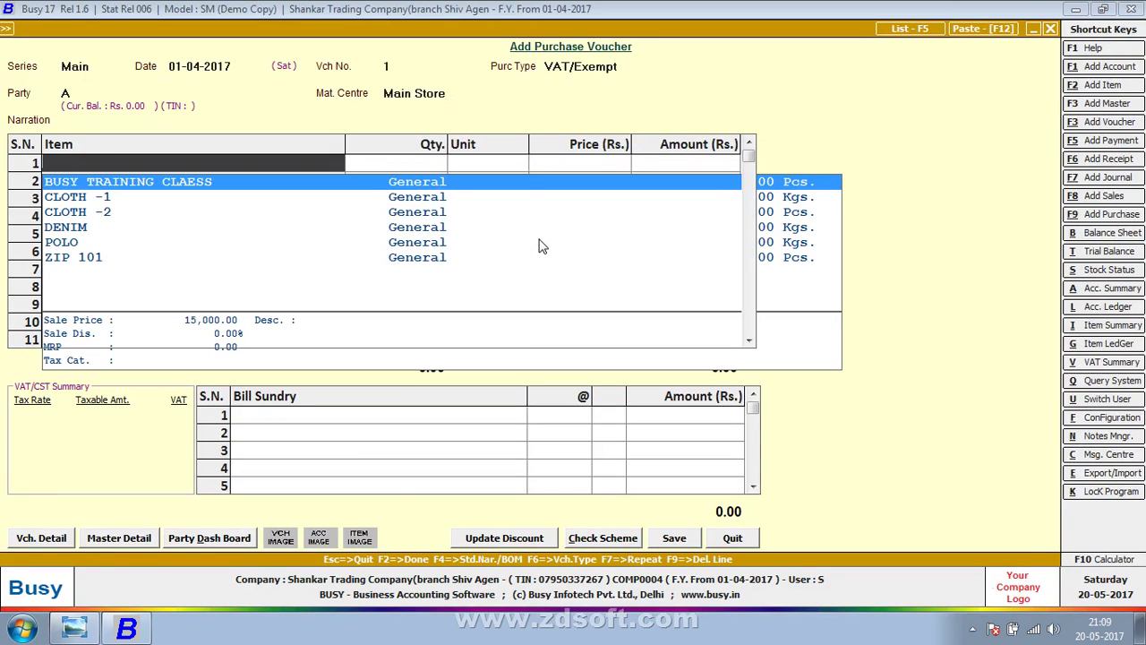
pyautogui.press('F2')
pyautogui.write('COP')
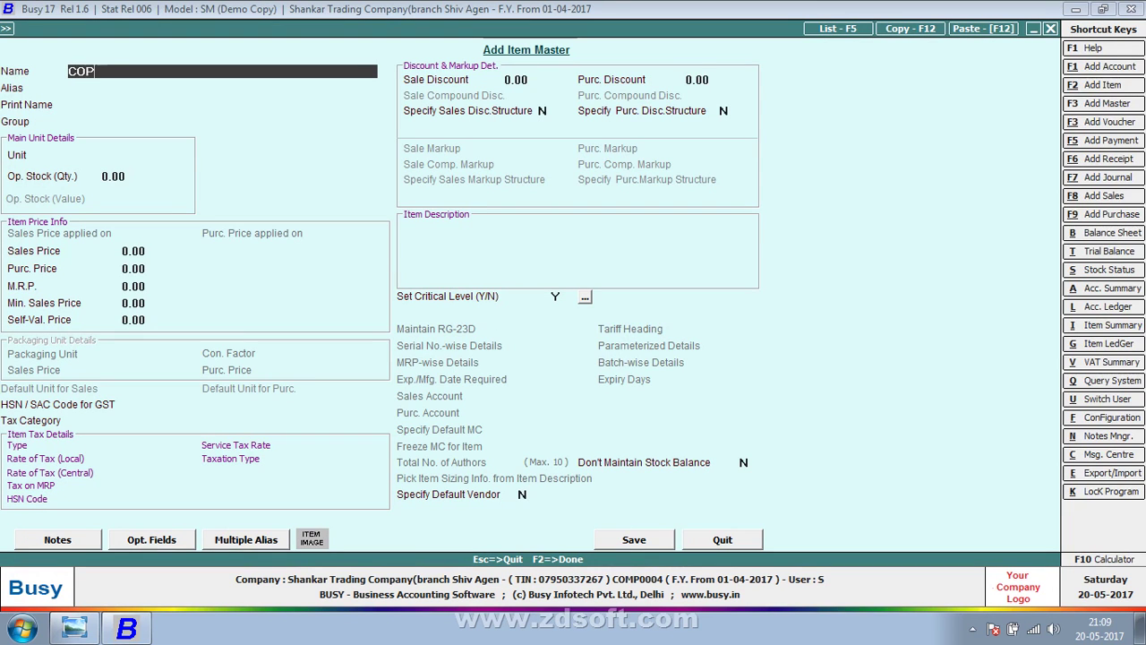
pyautogui.write('Y+1')
pyautogui.press('Return')
pyautogui.press('Return')
pyautogui.hotkey('alt', 'Tab')
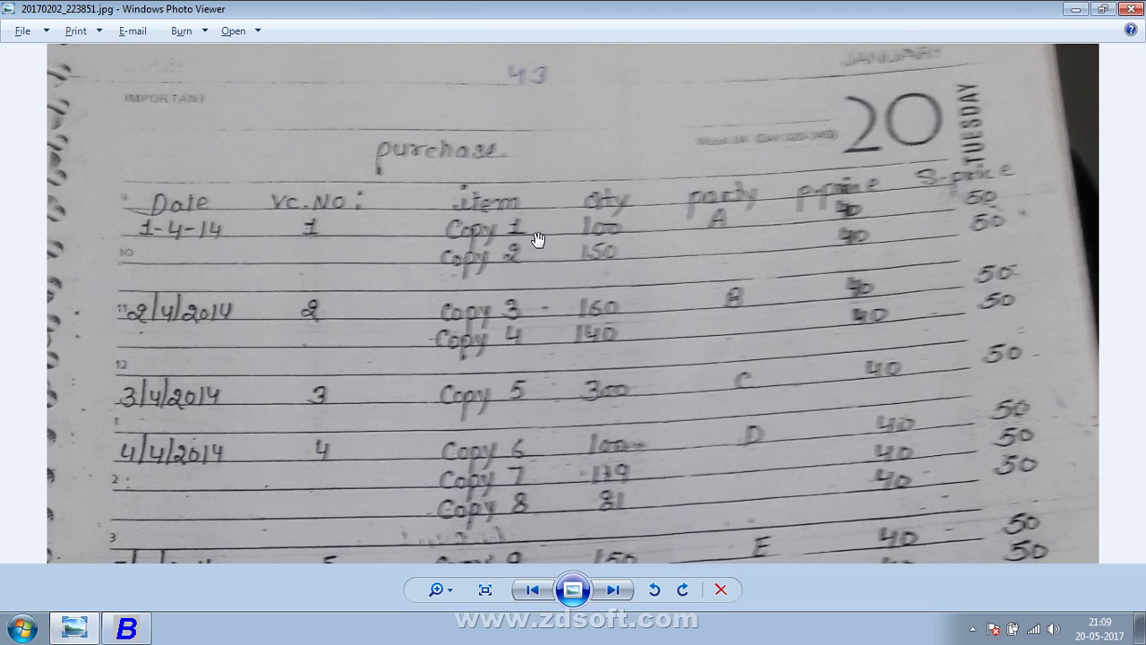
pyautogui.hotkey('alt', 'Tab')
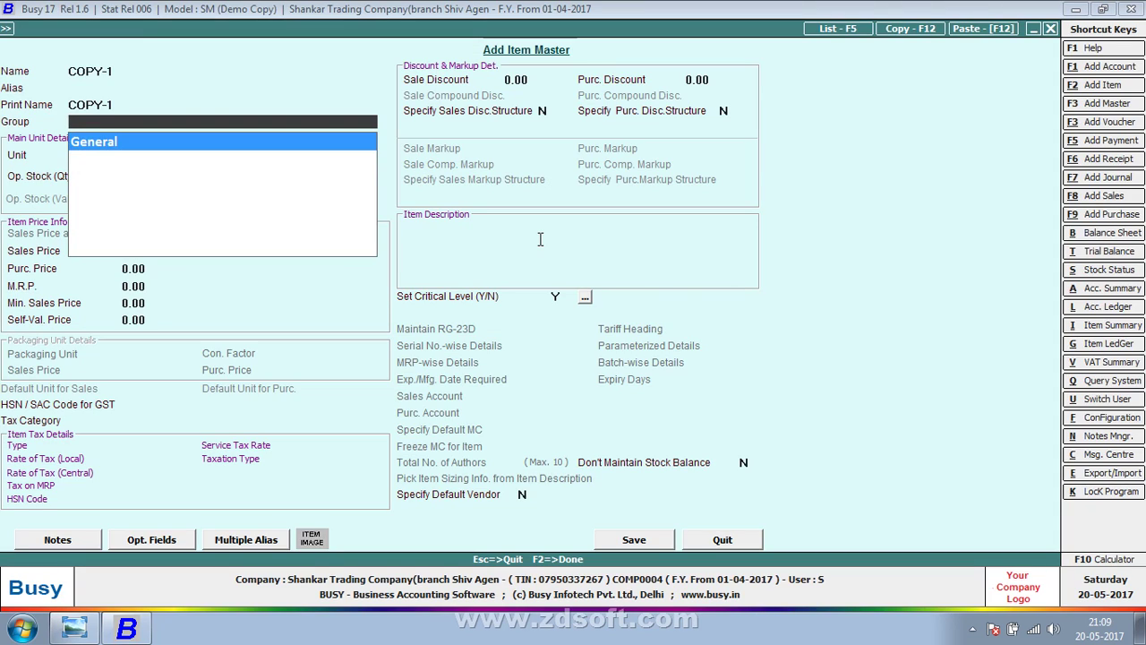
pyautogui.press('Return')
pyautogui.write('p')
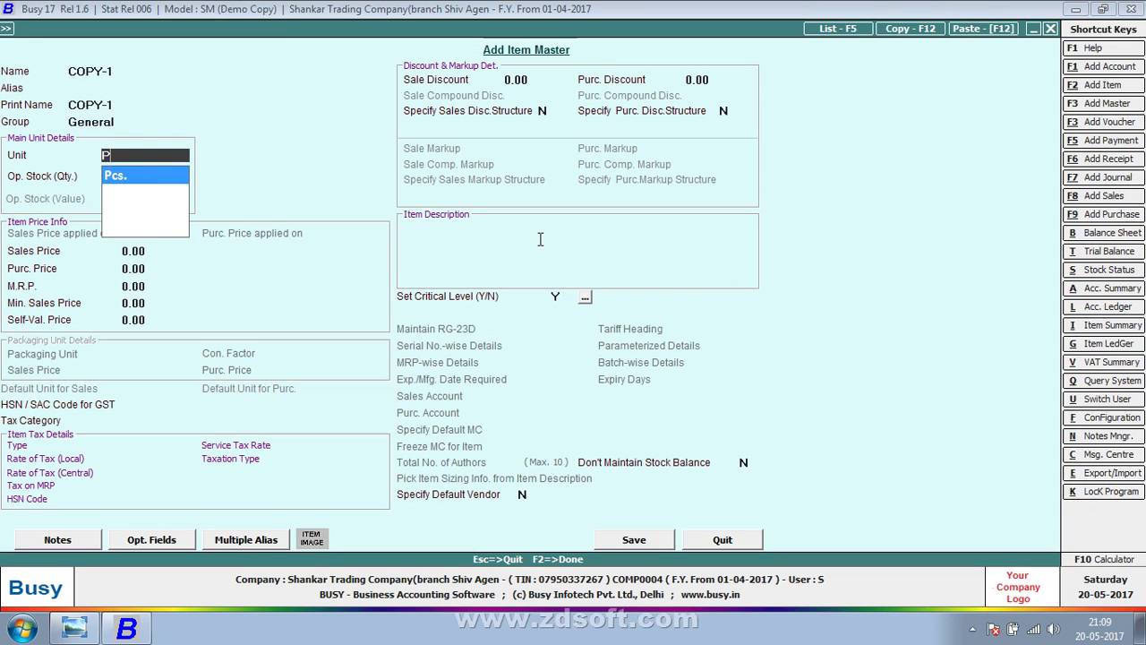
pyautogui.press('Return')
pyautogui.press('Return')
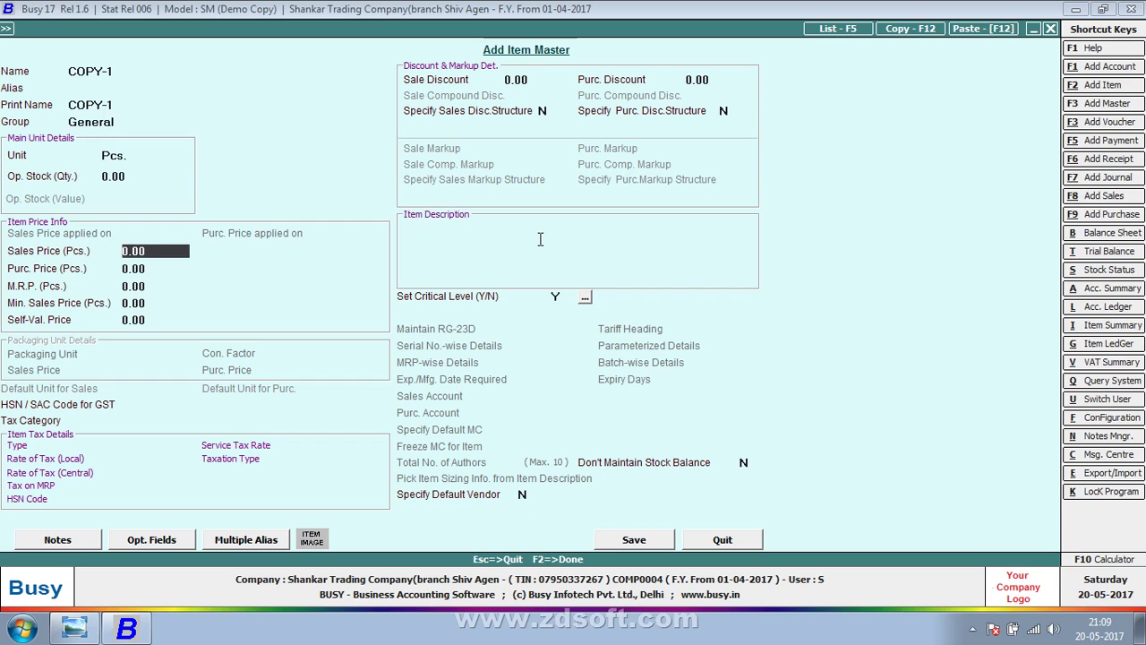
pyautogui.press('Return')
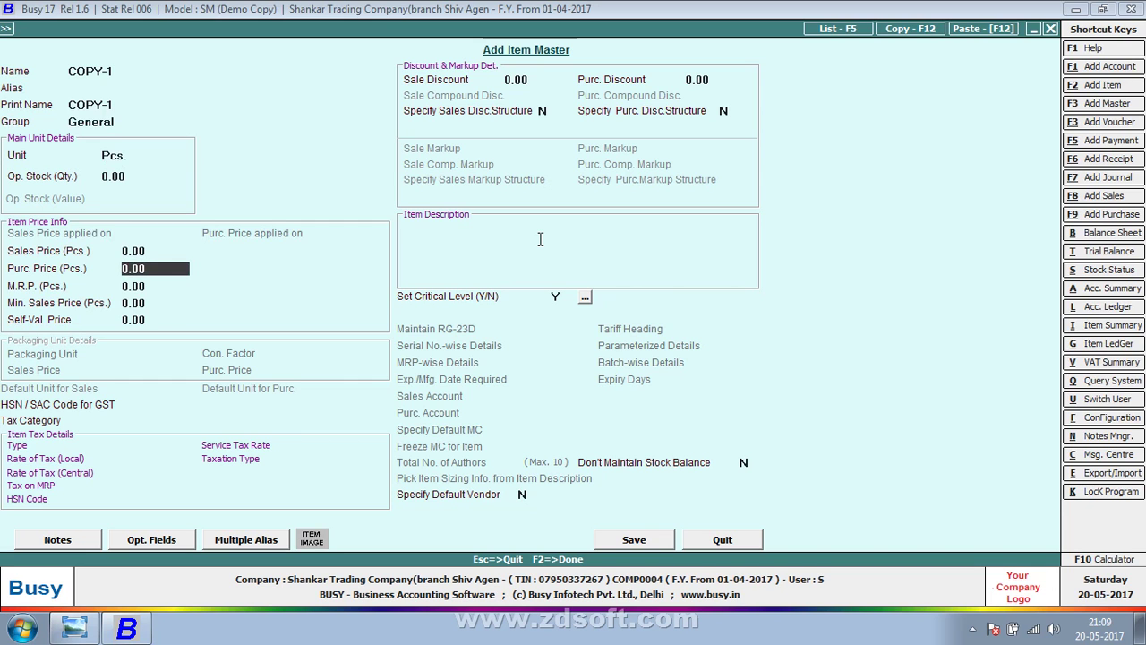
# - Give COPY-1 sales price 50 and purchase price 40, and save it
pyautogui.press('Up')
pyautogui.hotkey('alt', 'Tab')
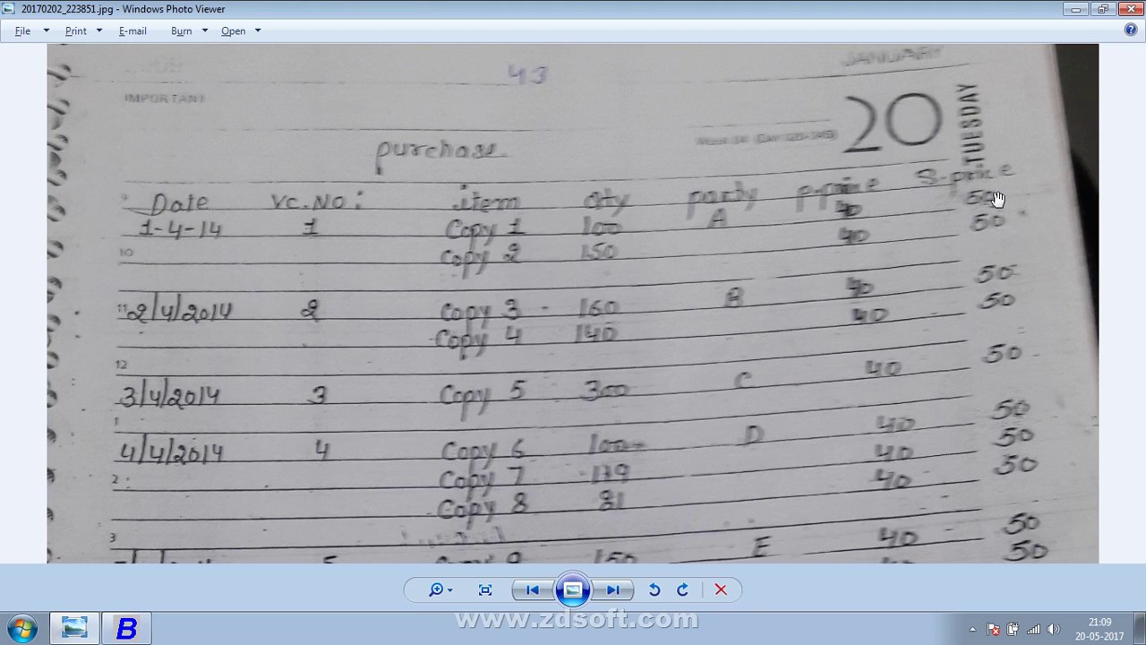
pyautogui.hotkey('alt', 'Tab')
pyautogui.write('50')
pyautogui.press('Return')
pyautogui.write('40')
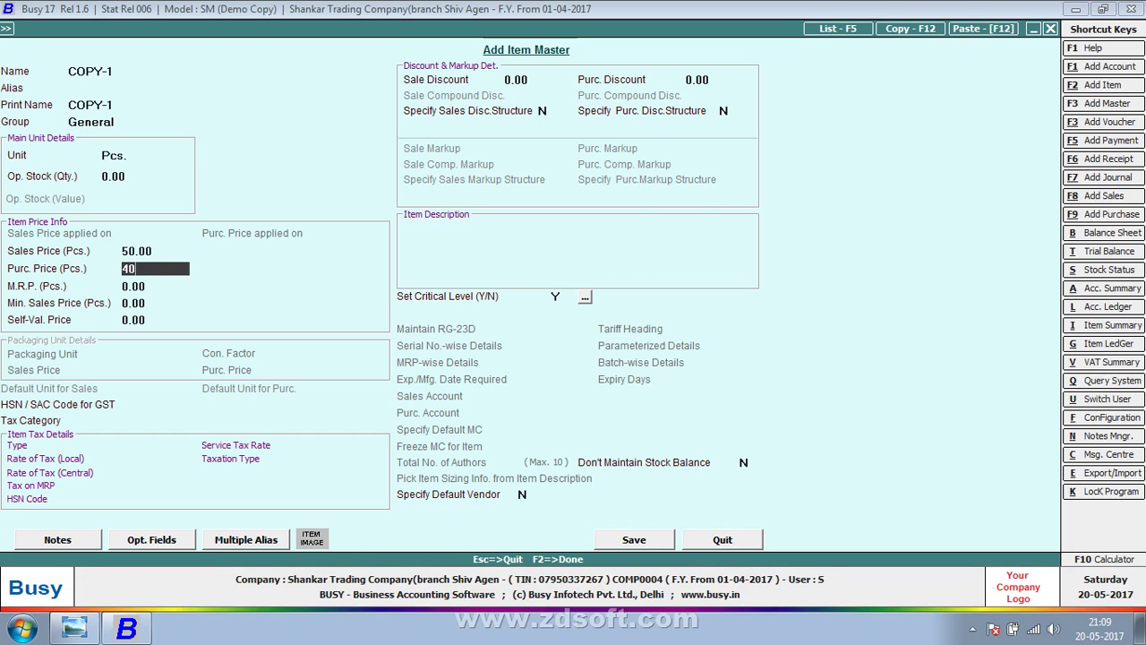
pyautogui.press('Return')
pyautogui.press('F2')
pyautogui.press('Return')
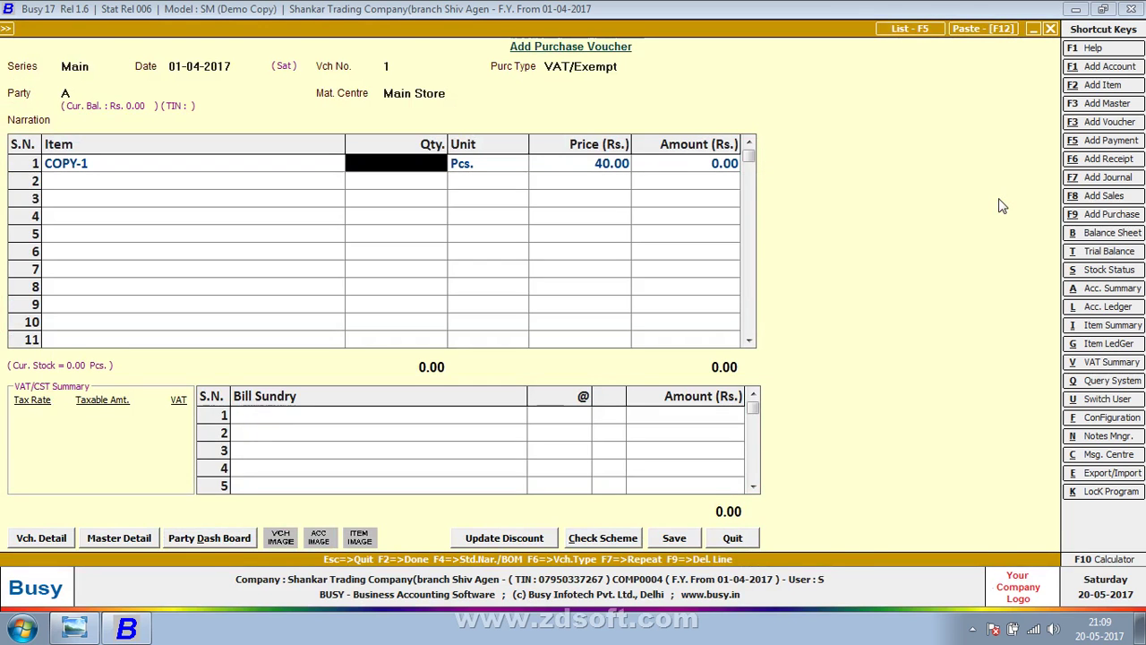
pyautogui.hotkey('alt', 'Tab')
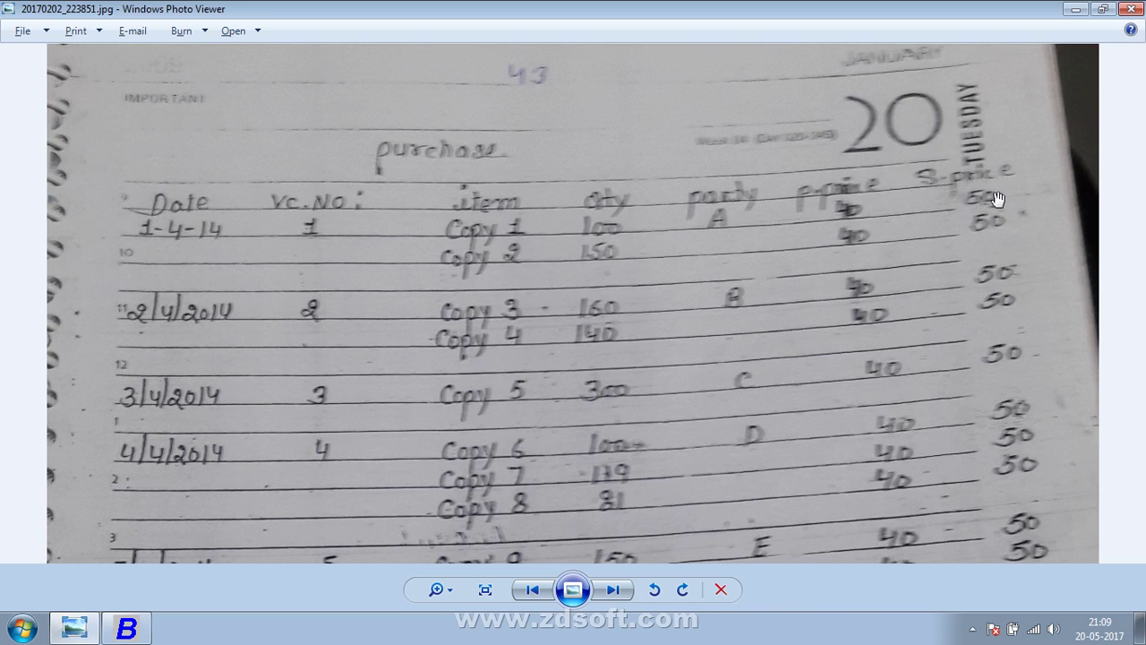
# - Enter quantity 100 for COPY-1 and move to the second row
pyautogui.hotkey('alt', 'Tab')
pyautogui.write('100')
pyautogui.press('Return')
pyautogui.press('Return')
pyautogui.press('Return')
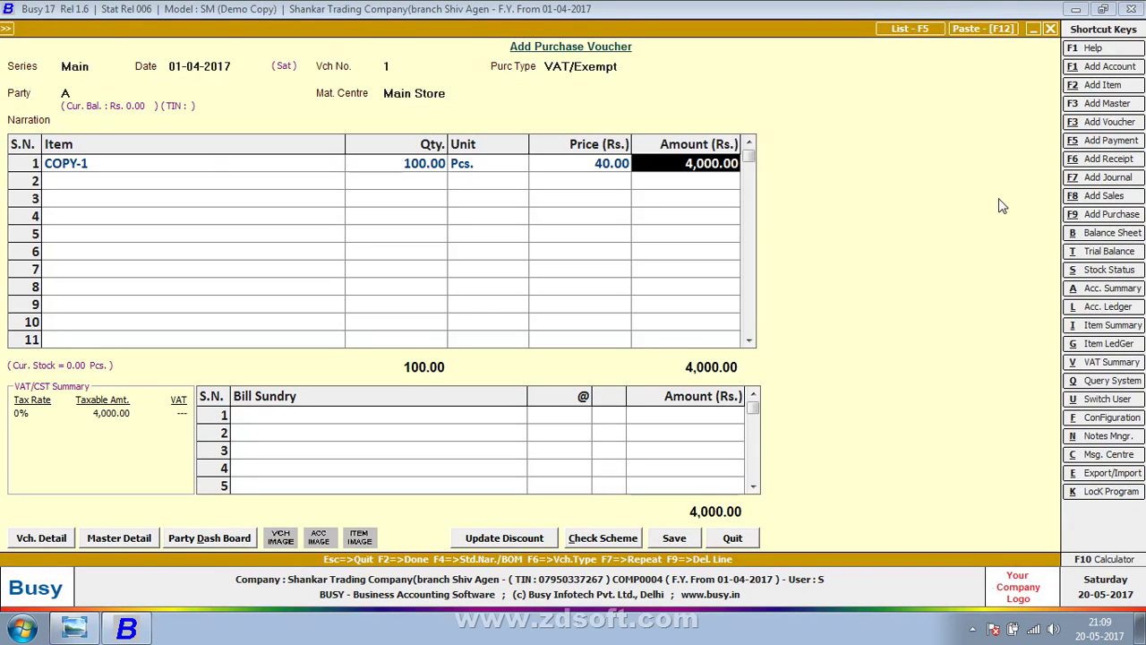
pyautogui.press('Return')
# - Create new item COPY-2 in group General with unit Pcs. for row 2
pyautogui.hotkey('alt', 'Tab')
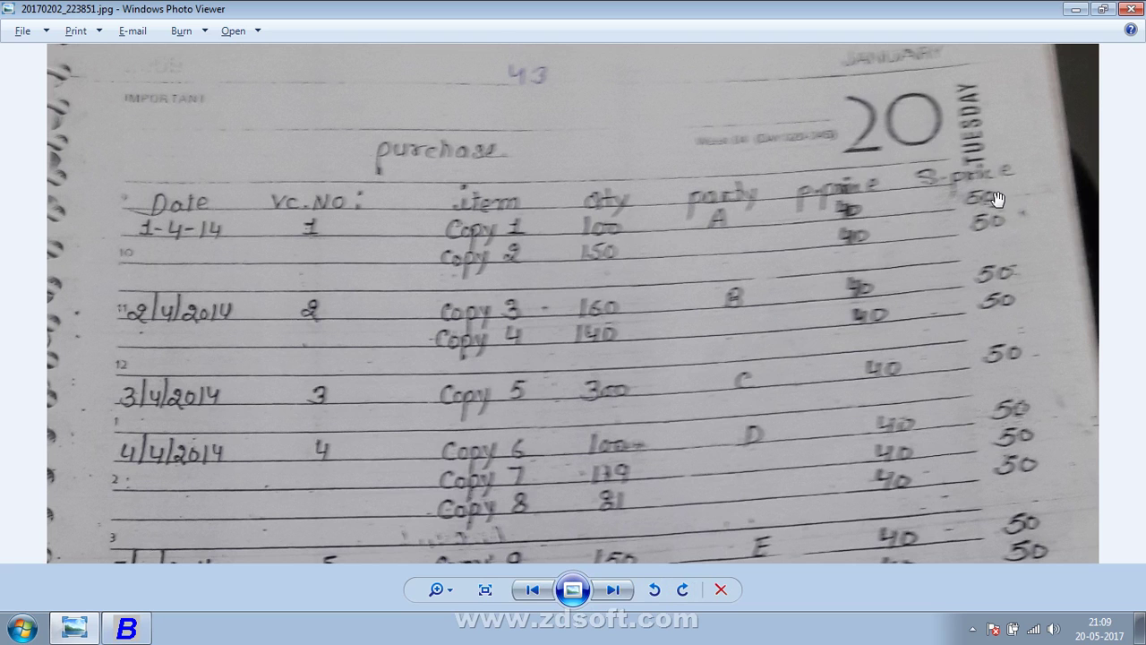
pyautogui.hotkey('alt', 'Tab')
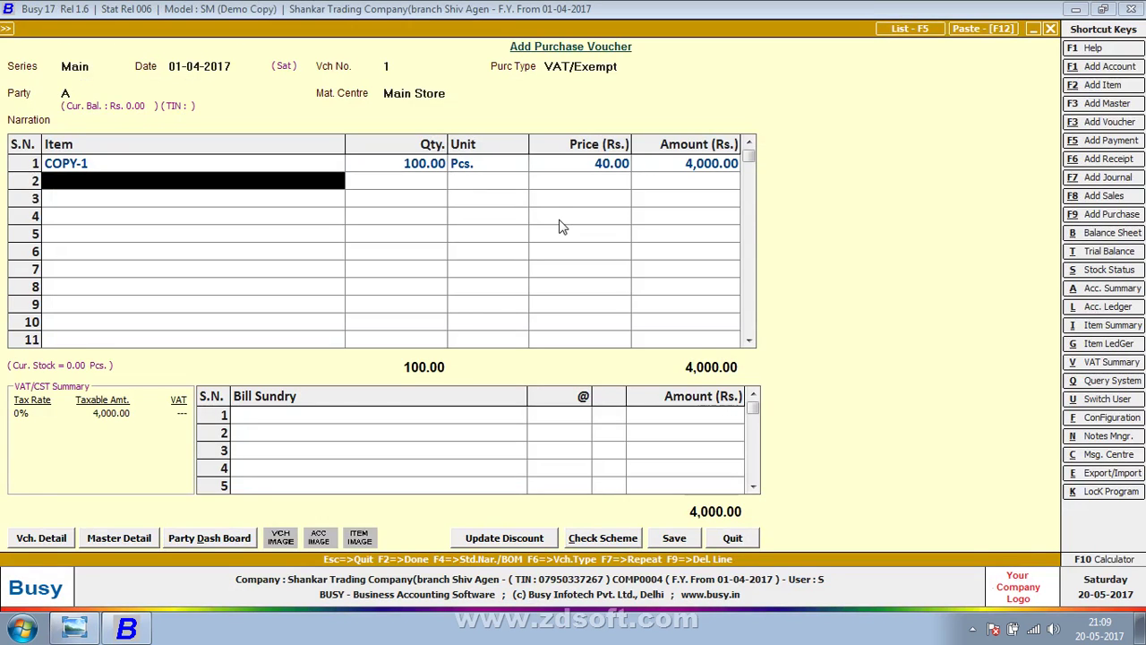
pyautogui.press('F3')
pyautogui.write('COP')
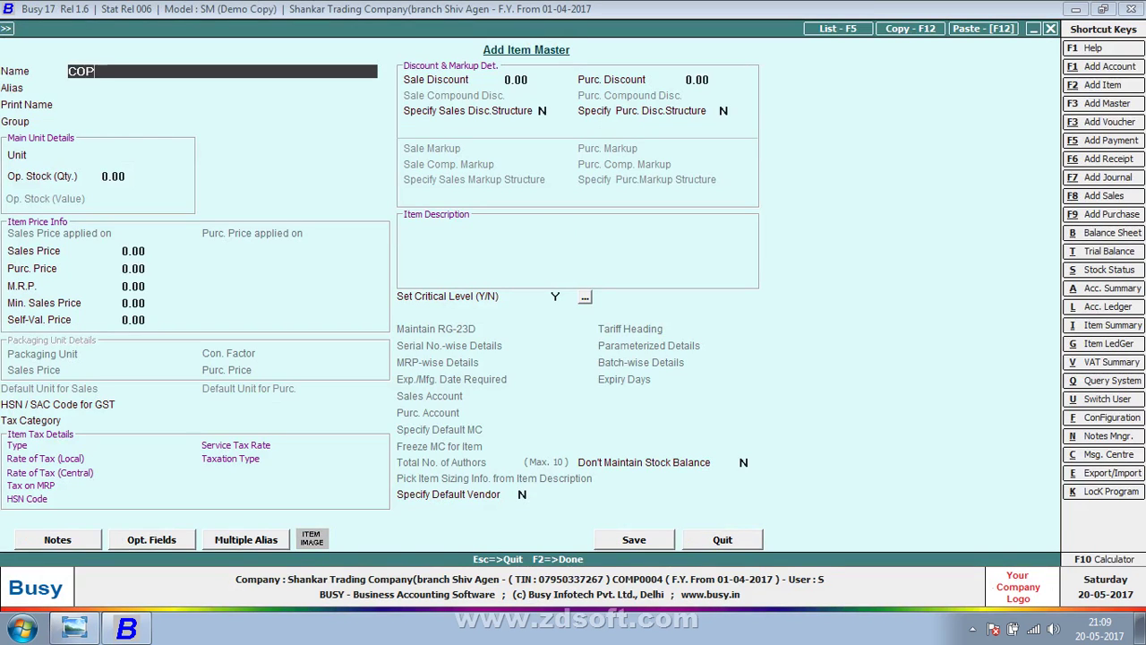
pyautogui.write('Y')
pyautogui.write('-2')
pyautogui.press('Return')
pyautogui.press('Return')
pyautogui.press('Return')
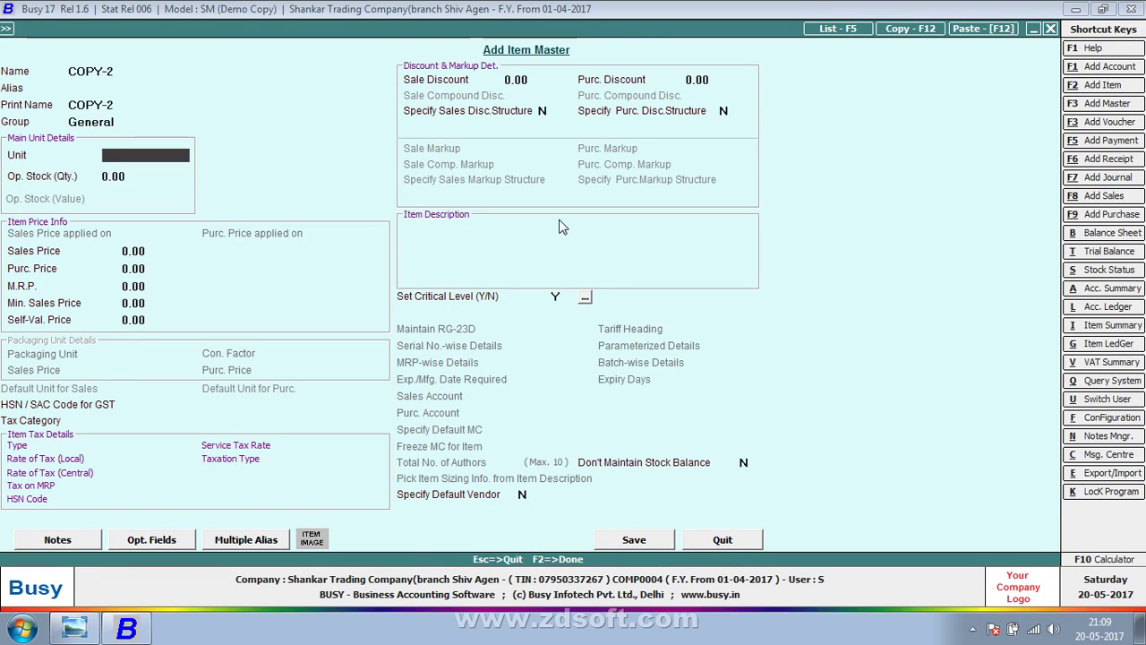
pyautogui.write('P')
pyautogui.press('Return')
pyautogui.press('Return')
pyautogui.hotkey('alt', 'Tab')
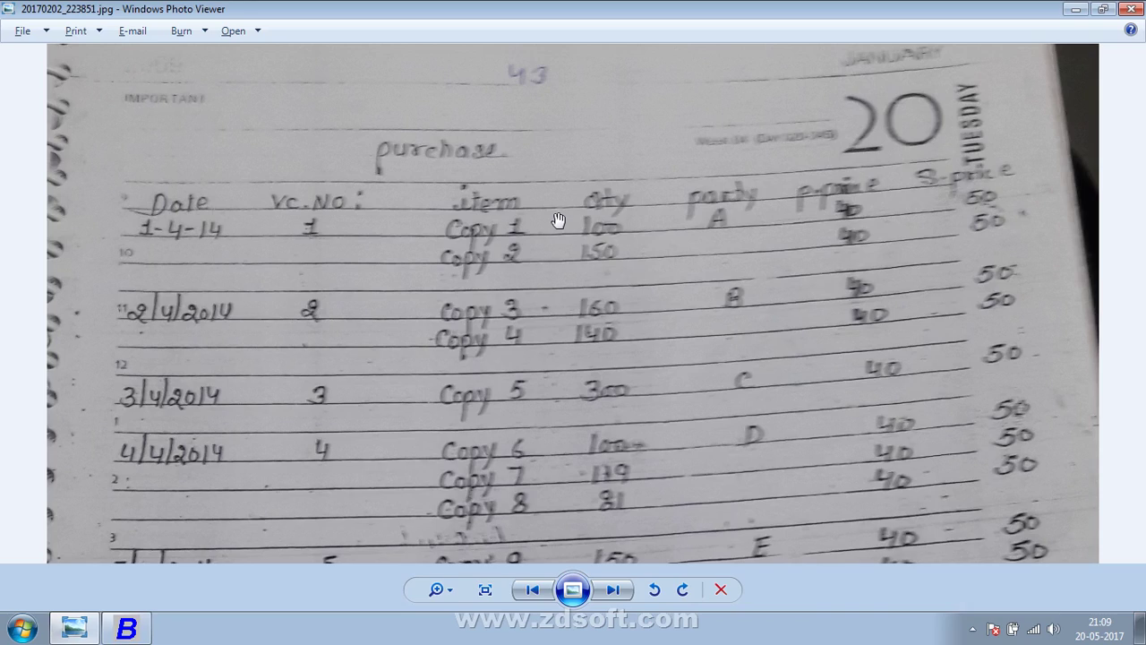
pyautogui.hotkey('alt', 'Tab')
# - Give COPY-2 prices 50 sale and 40 purchase, save it, and enter quantity 150
pyautogui.write('50')
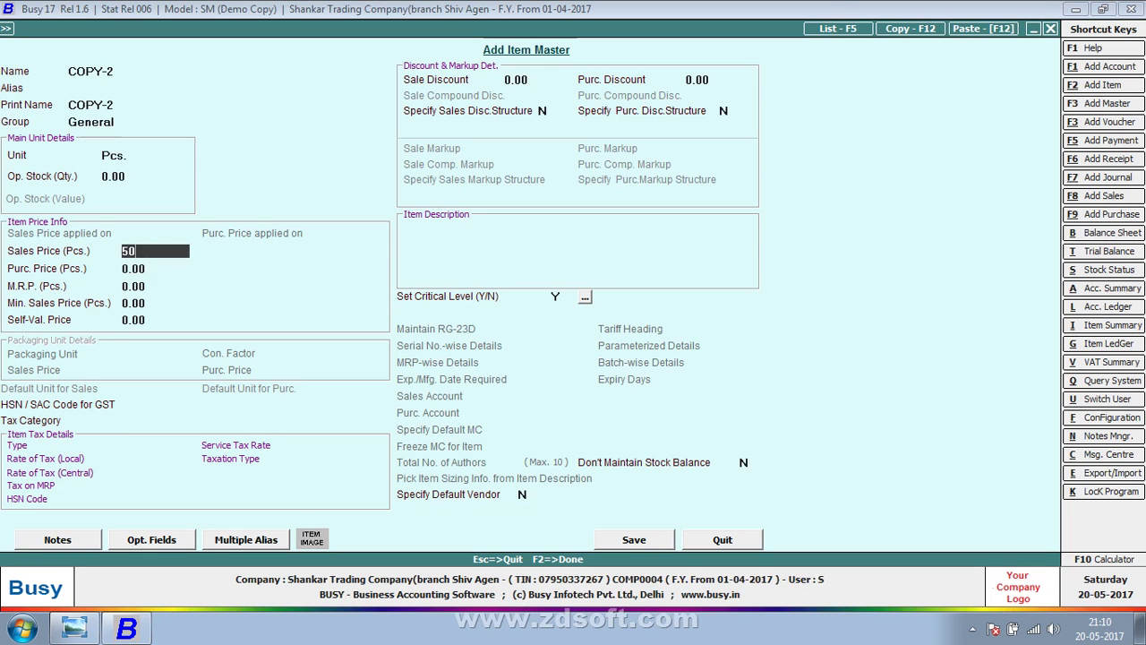
pyautogui.press('Return')
pyautogui.write('40')
pyautogui.press('Return')
pyautogui.press('F2')
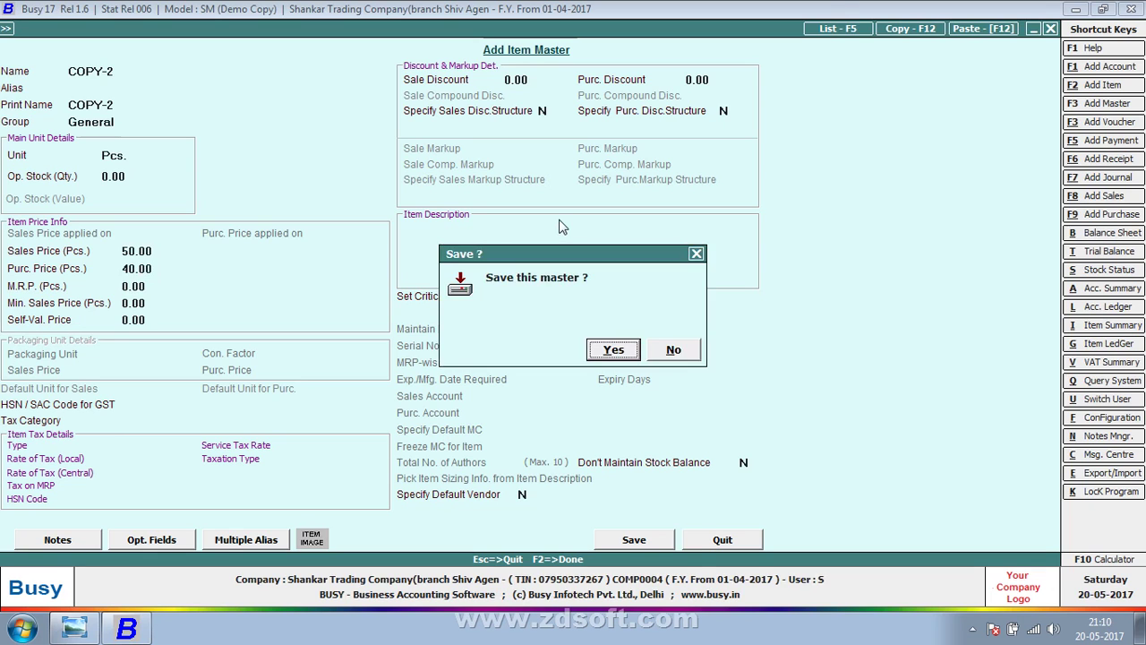
pyautogui.press('Return')
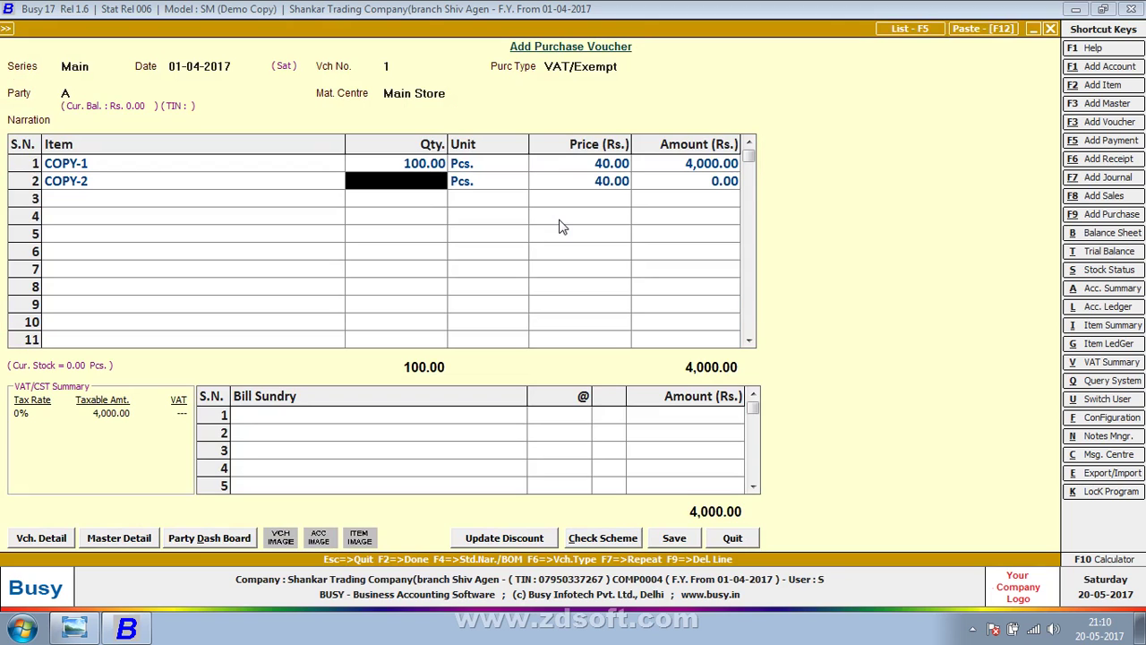
pyautogui.write('150')
pyautogui.press('Return')
pyautogui.press('Return')
pyautogui.press('Return')
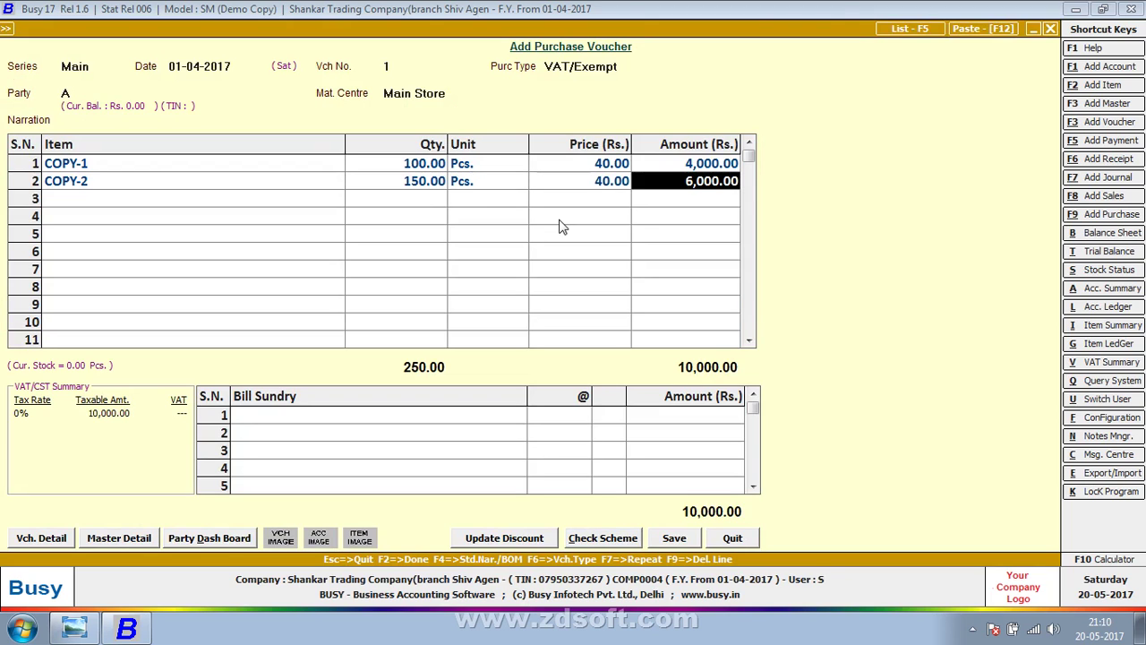
# - Review COPY-2's item details unchanged and move on to the Bill Sundry section
pyautogui.hotkey('shift', 'Tab')
pyautogui.hotkey('shift', 'Tab')
pyautogui.hotkey('shift', 'Tab')
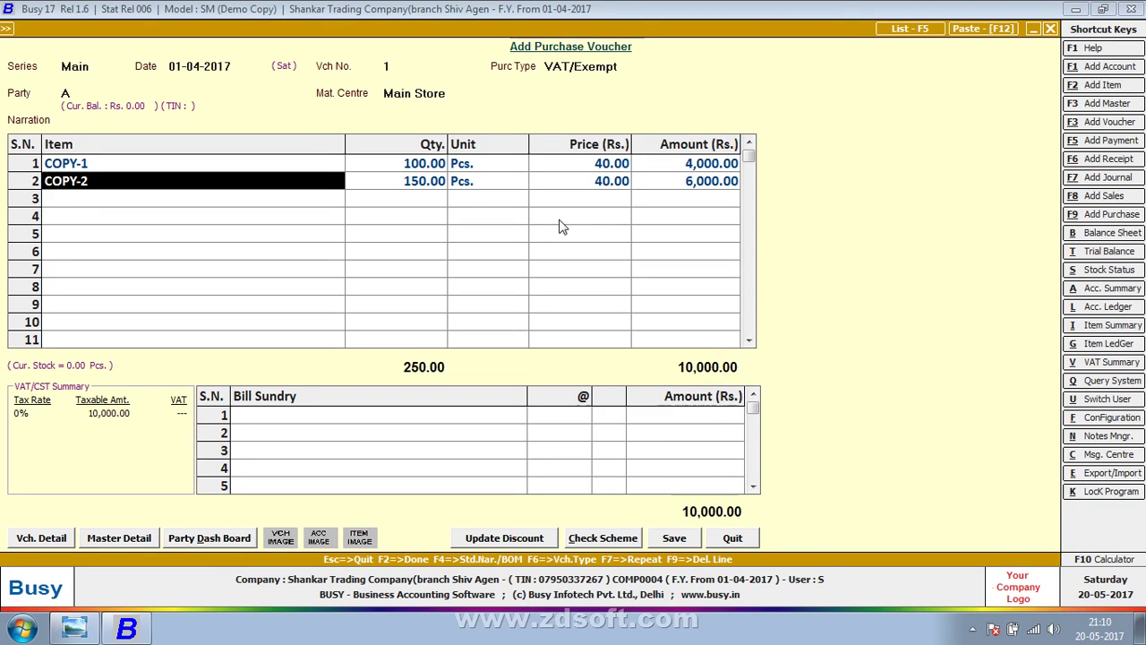
pyautogui.hotkey('ctrl', 'Return')
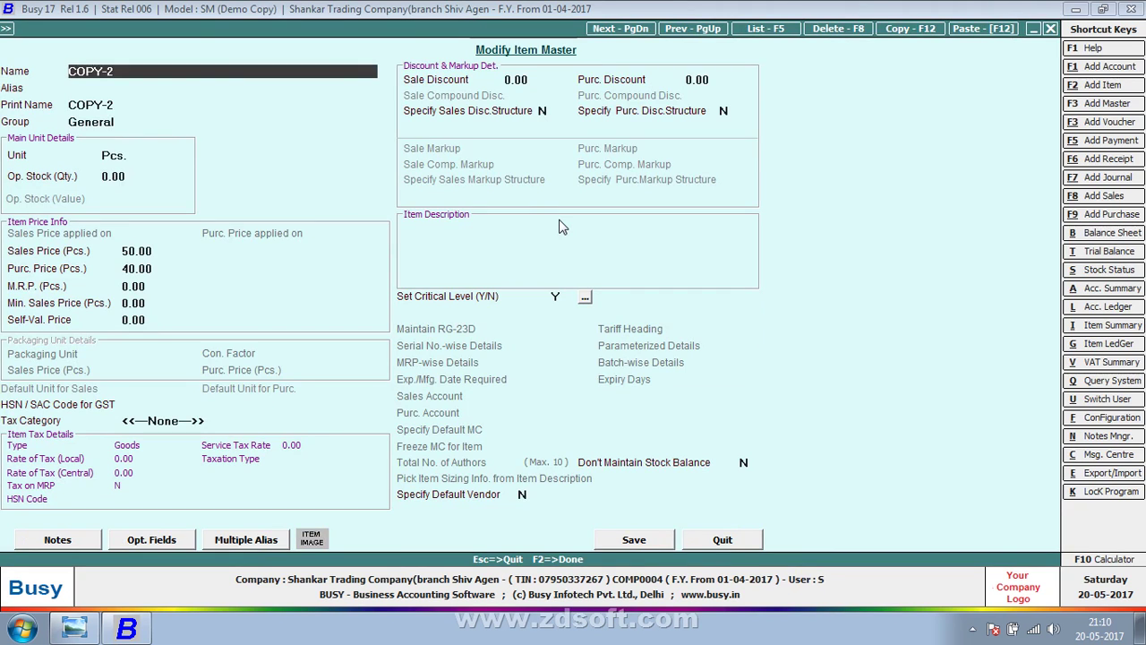
pyautogui.press('Escape')
pyautogui.press('Return')
pyautogui.press('Return')
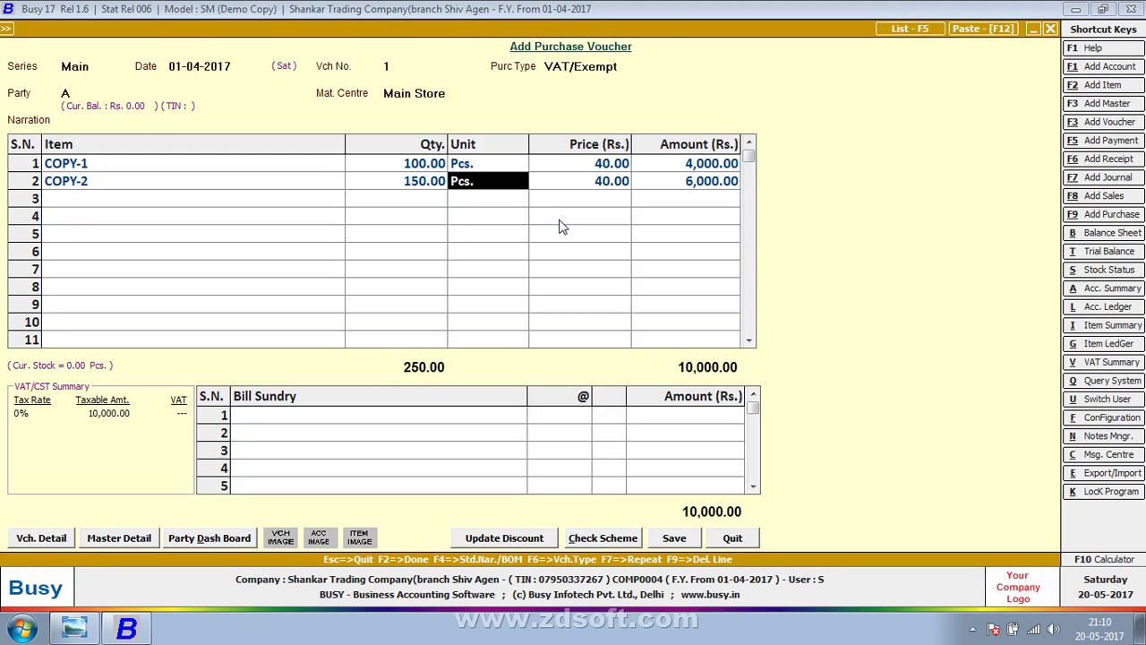
pyautogui.press('Return')
pyautogui.press('Return')
pyautogui.press('Return')
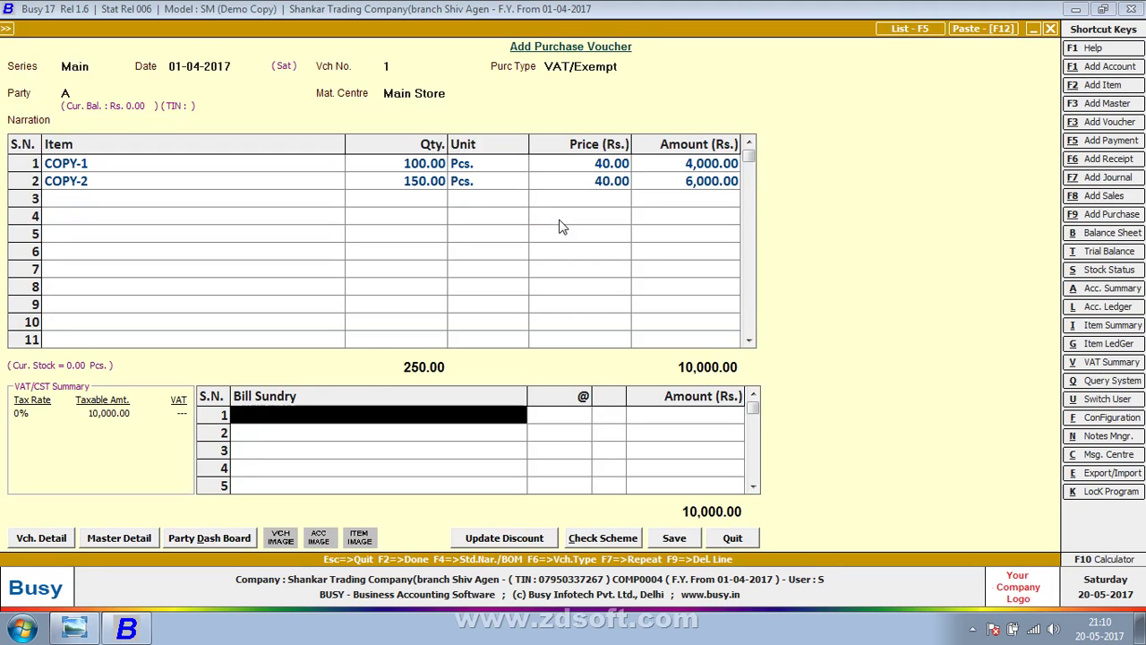
# - Enter purchase bill number 1 and its date in the VAT reporting details
pyautogui.press('Return')
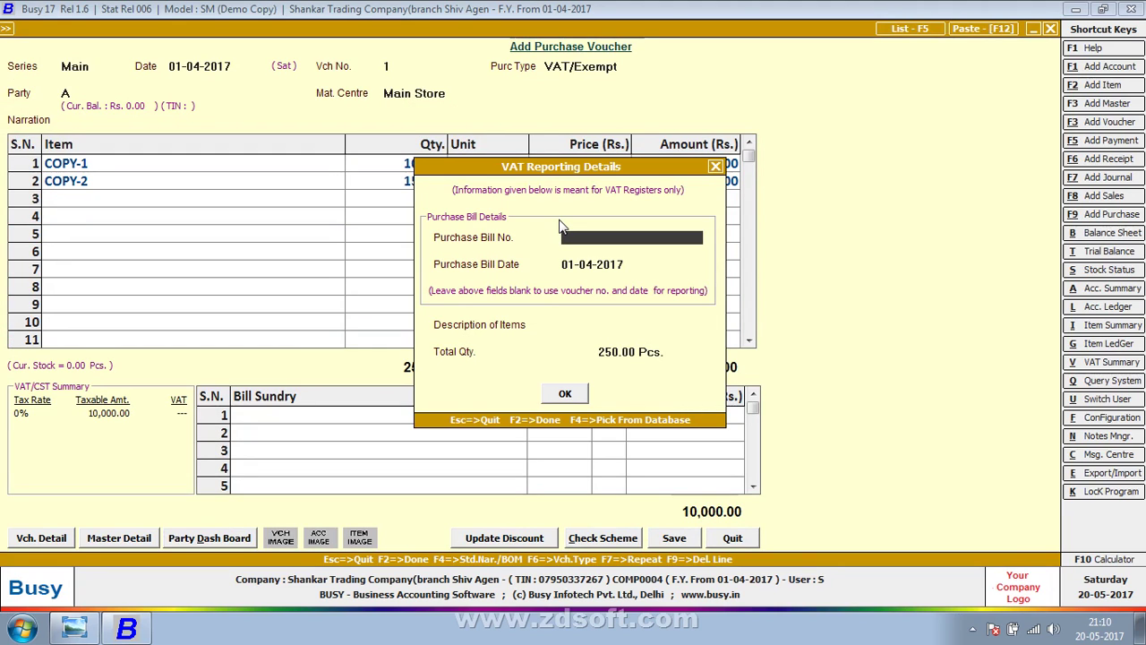
pyautogui.write('1')
pyautogui.press('Return')
pyautogui.press('Return')
pyautogui.press('Return')
pyautogui.press('Return')
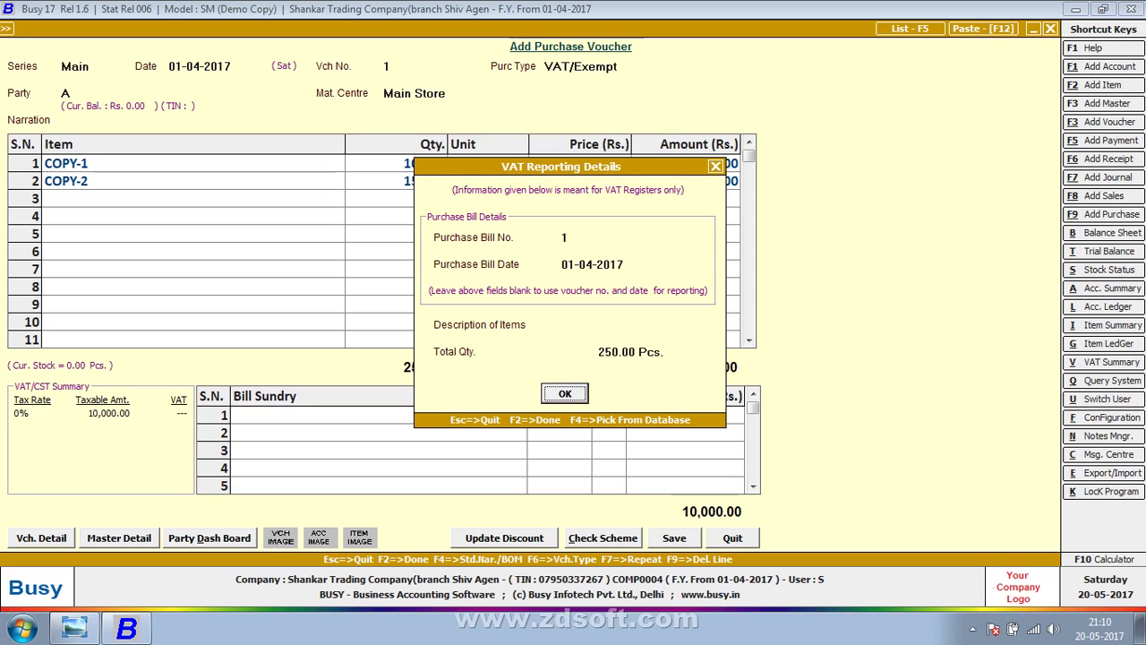
pyautogui.press('Return')
pyautogui.press('Right')
pyautogui.press('Return')
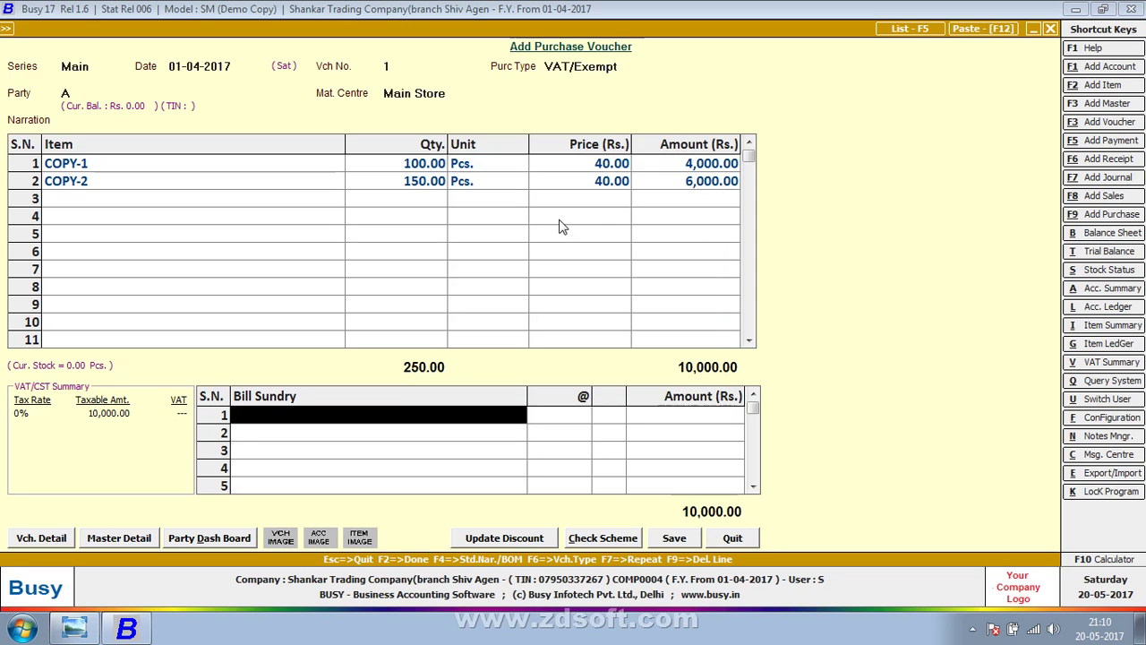
# - Reopen the VAT reporting details, accept them, and confirm saving voucher 1
pyautogui.press('Up')
pyautogui.press('Down')
pyautogui.click(672, 538)
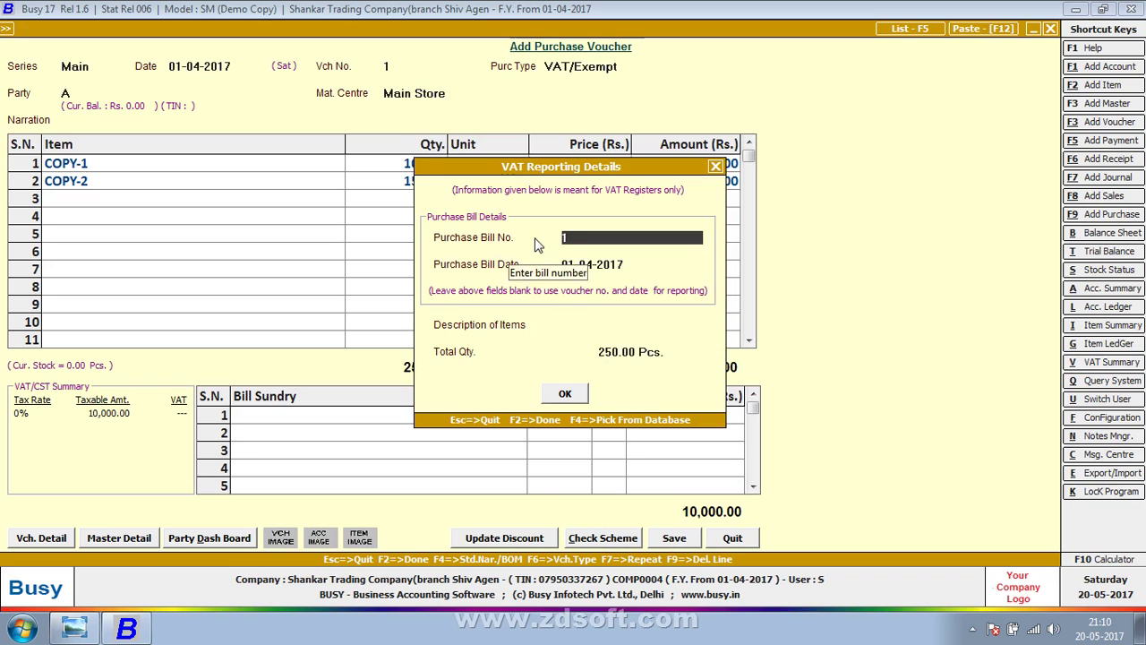
pyautogui.press('Return')
pyautogui.press('Return')
pyautogui.press('Return')
pyautogui.press('Return')
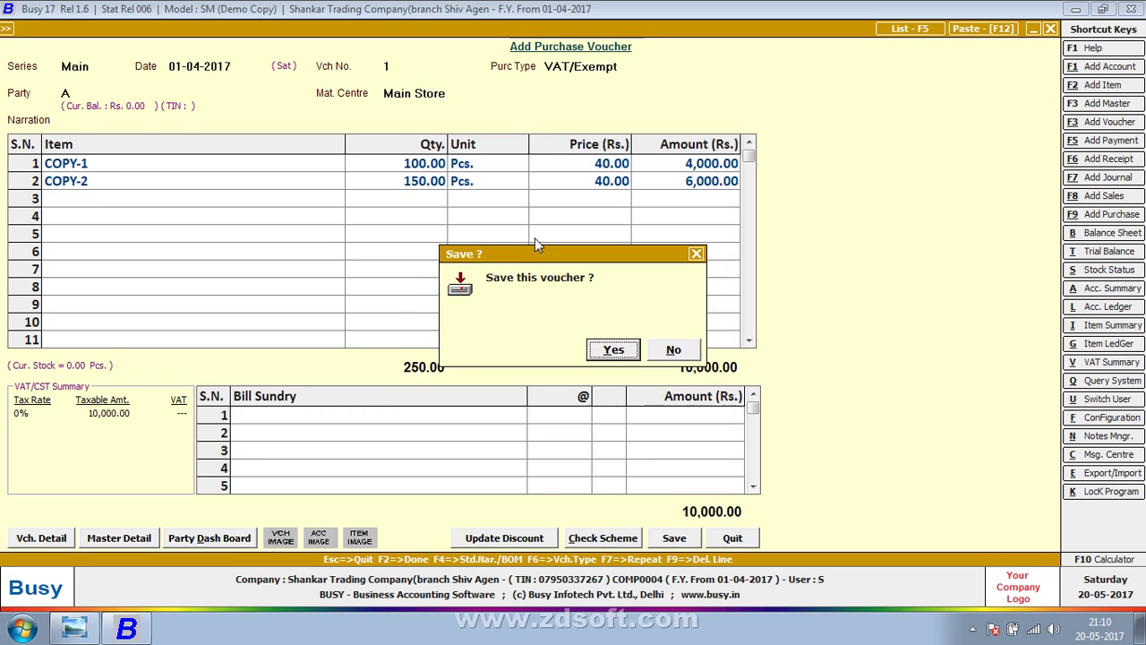
pyautogui.press('Return')
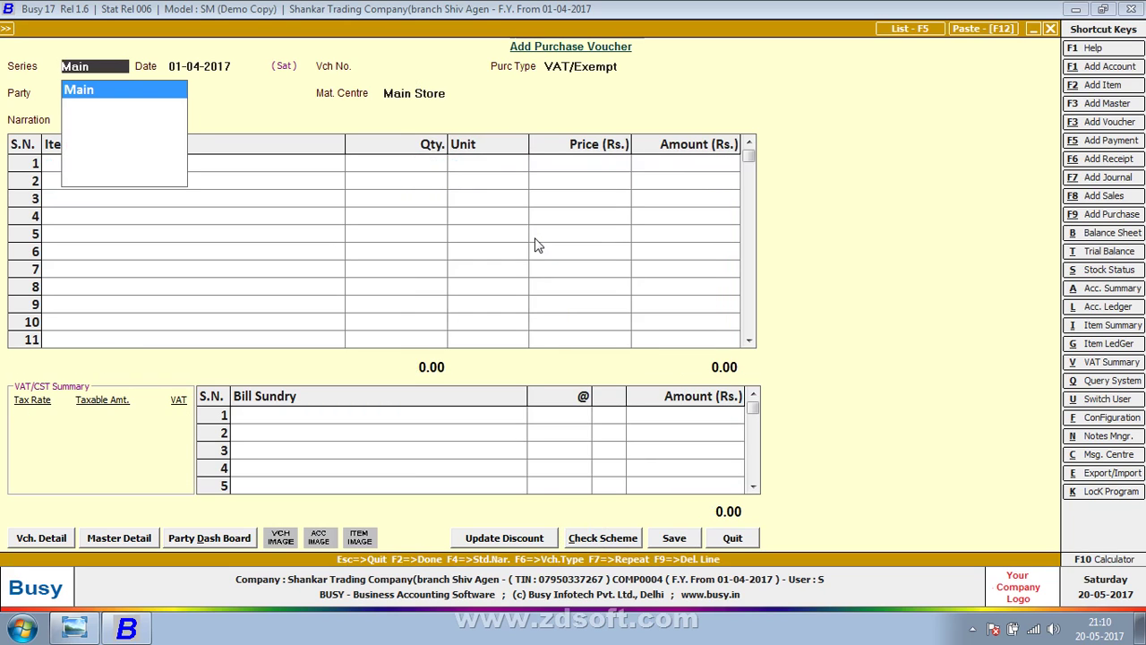
# - View the Main-series purchase voucher list showing voucher 1 for party A, then return to a blank voucher
pyautogui.press('F5')
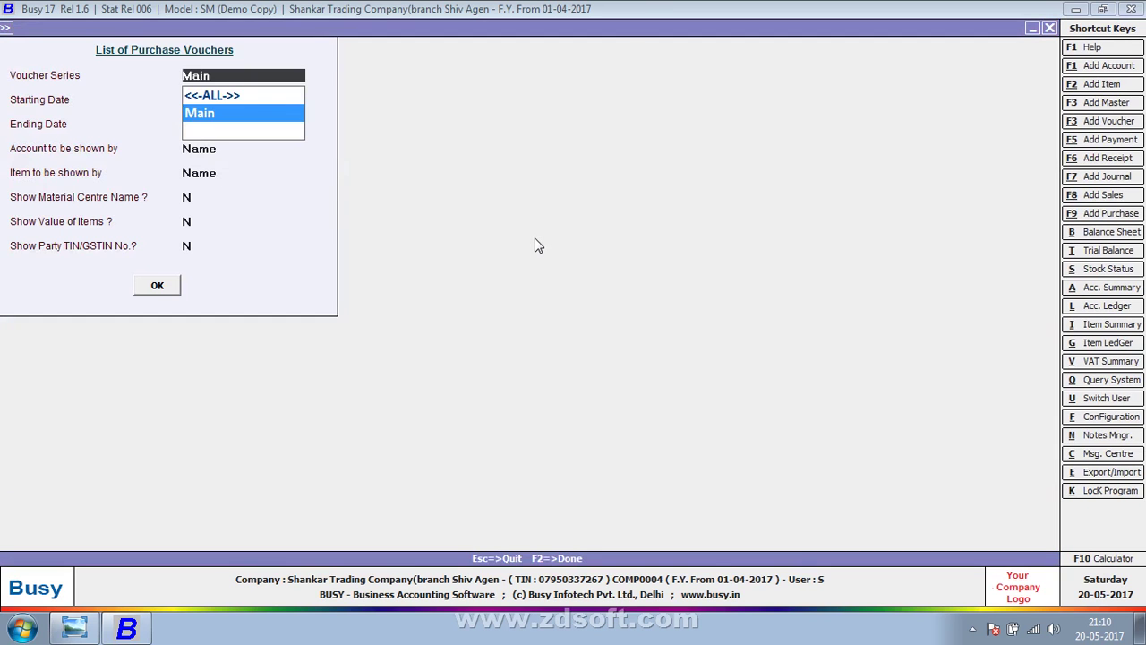
pyautogui.press('Return')
pyautogui.press('Return')
pyautogui.press('Return')
pyautogui.press('Return')
pyautogui.press('Return')
pyautogui.press('Return')
pyautogui.press('Return')
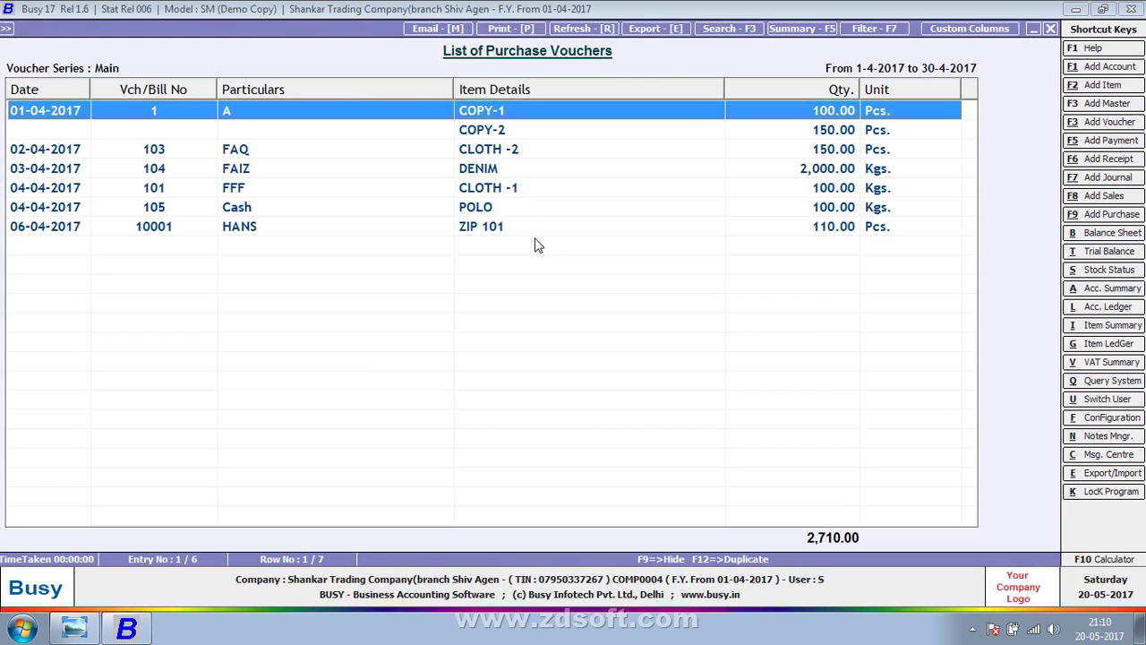
pyautogui.press('Escape')
pyautogui.press('Escape')
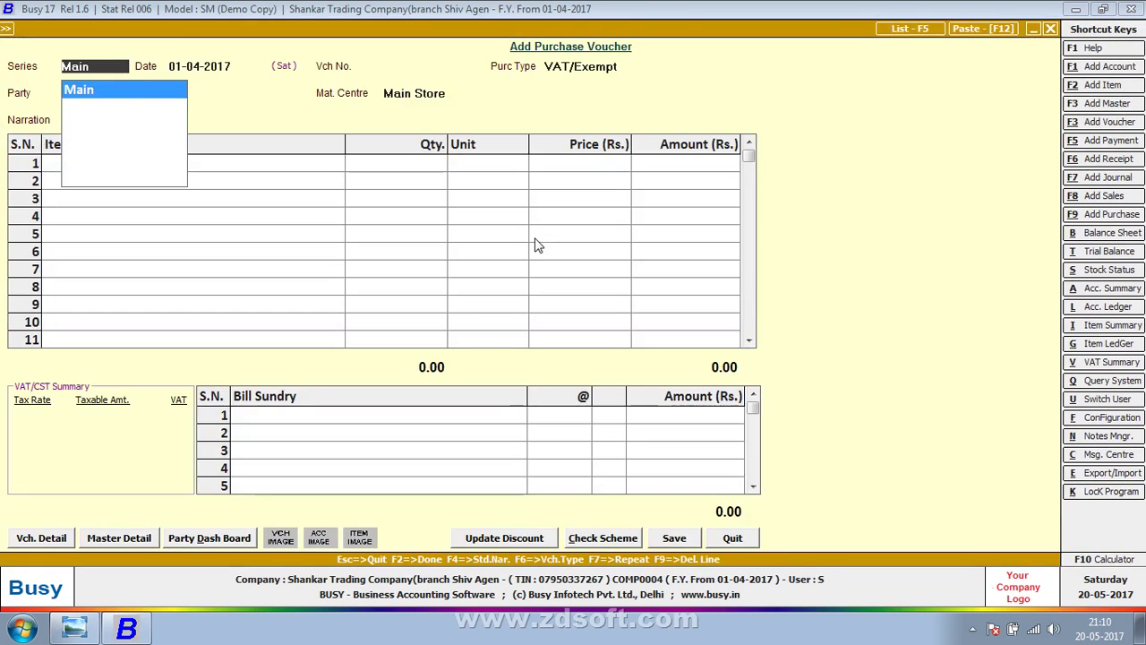
pyautogui.click(893, 34)
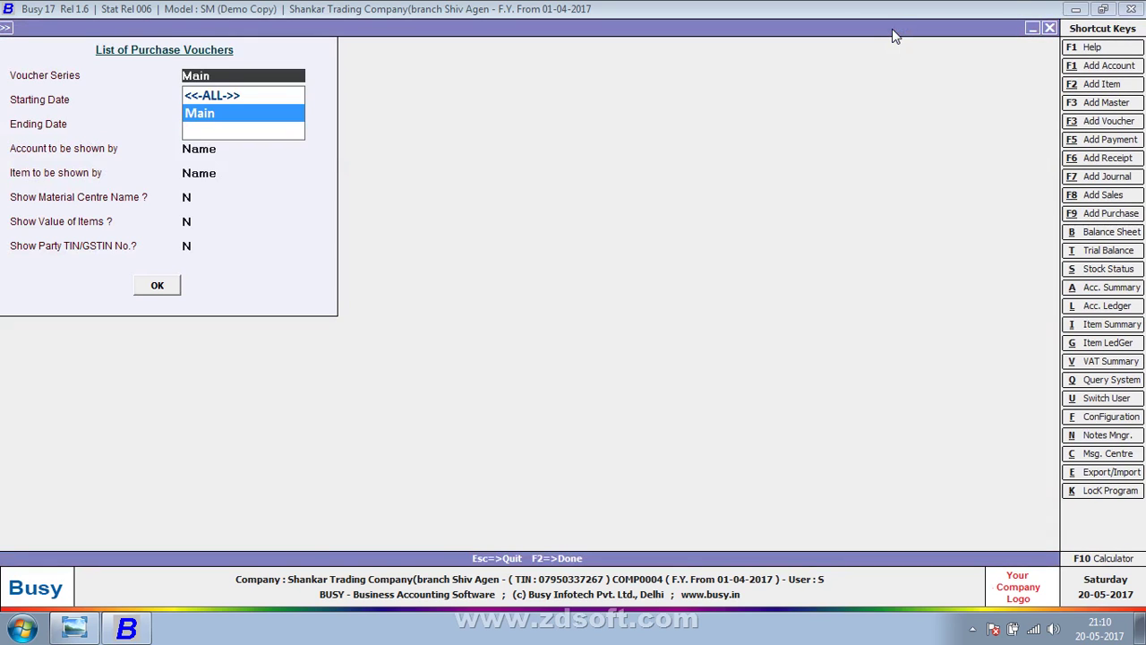
pyautogui.press('Return')
pyautogui.press('F2')
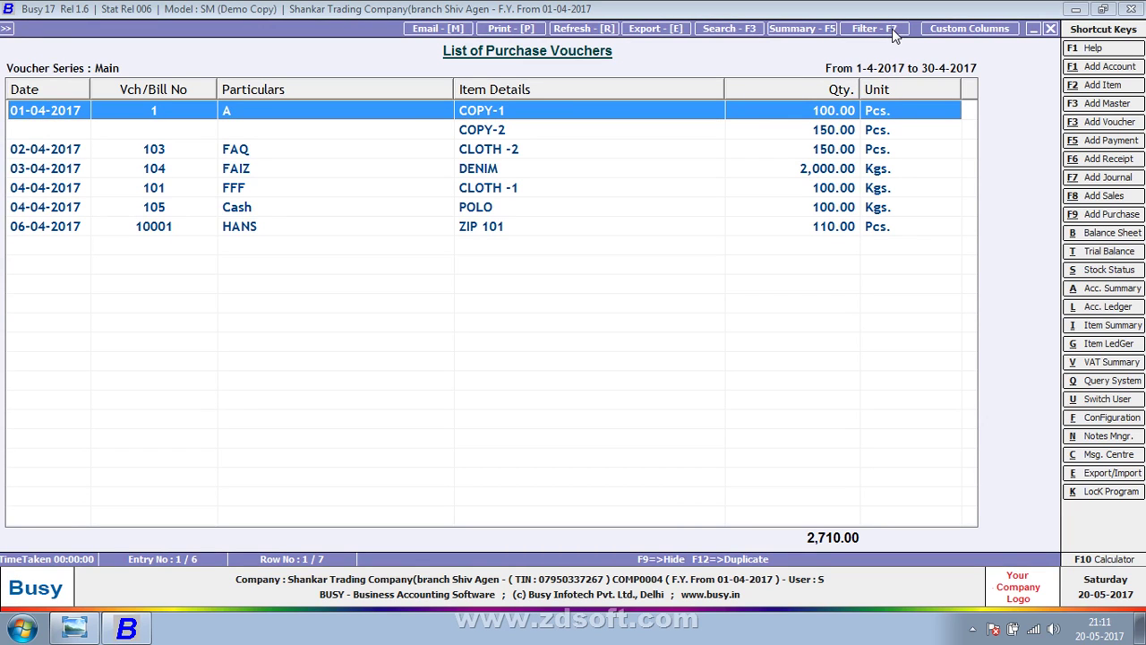
pyautogui.press('Escape')
pyautogui.press('Escape')
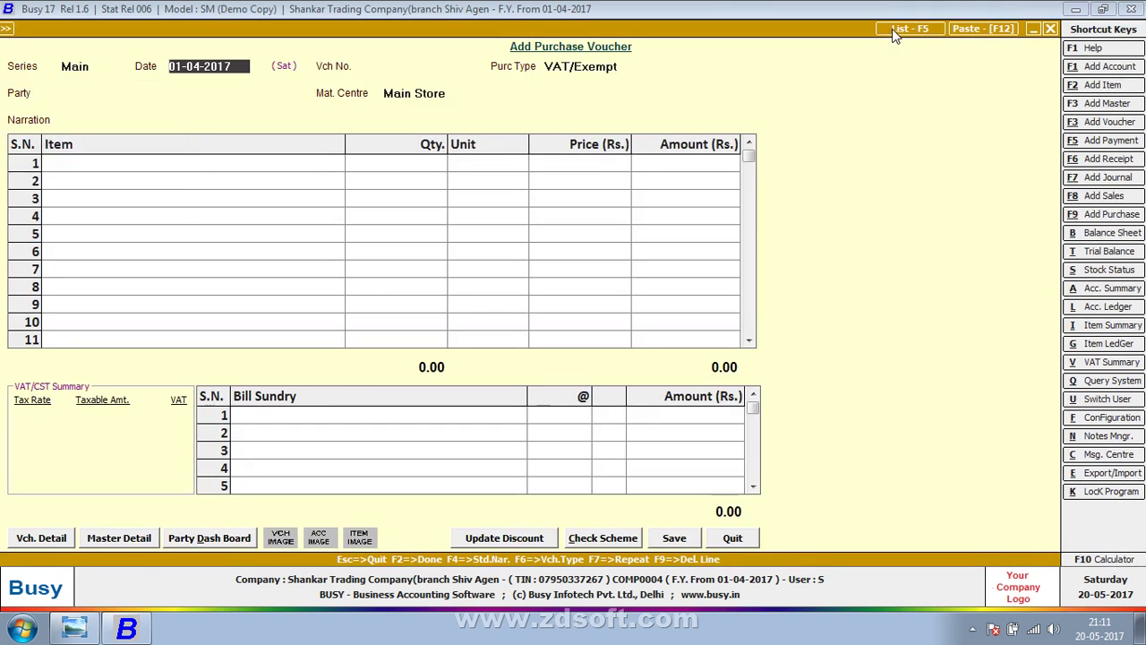
# - Date voucher 2 as 02-04-2017 and keep VAT/Exempt as the purchase type
pyautogui.write('23')
pyautogui.press('Return')
pyautogui.press('Up')
pyautogui.write('2')
pyautogui.press('Return')
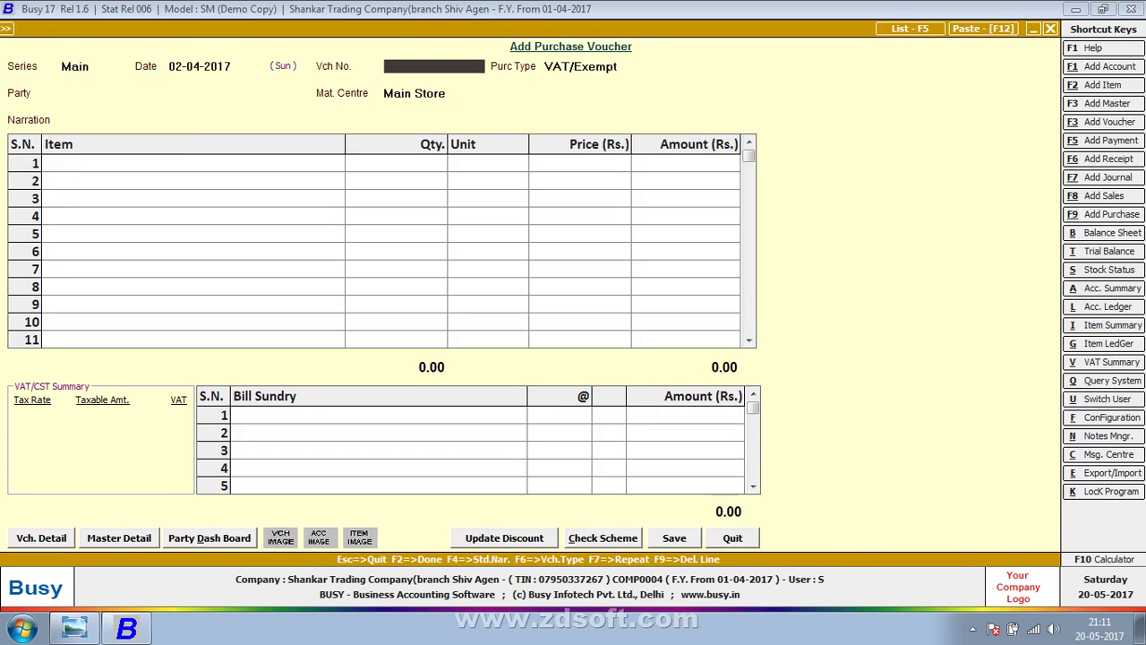
pyautogui.hotkey('alt', 'Tab')
pyautogui.hotkey('alt', 'Tab')
pyautogui.press('Return')
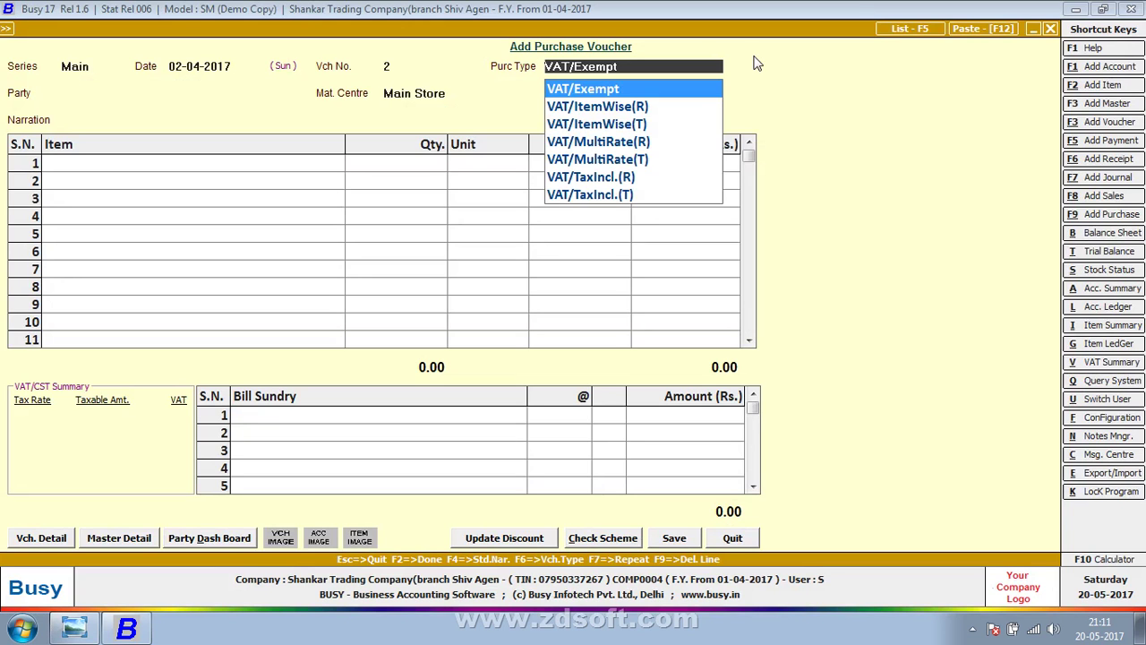
pyautogui.press('Return')
pyautogui.hotkey('alt', 'Tab')
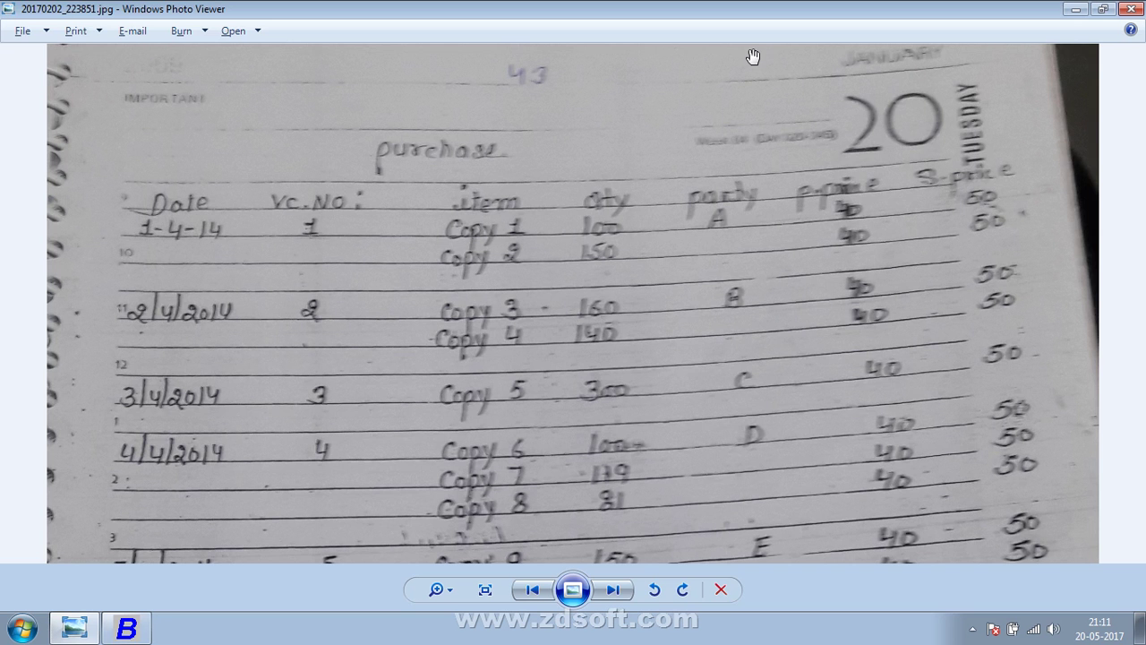
pyautogui.hotkey('alt', 'Tab')
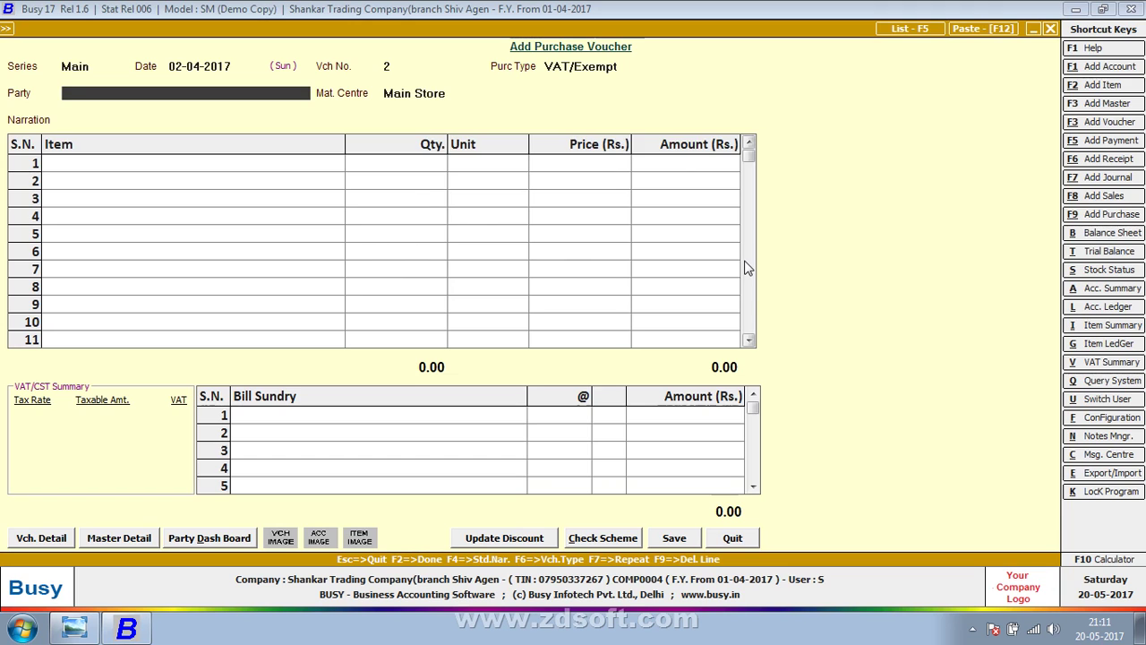
# - Create party account B under Sundry Creditors and use it as the voucher's party
pyautogui.write('V')
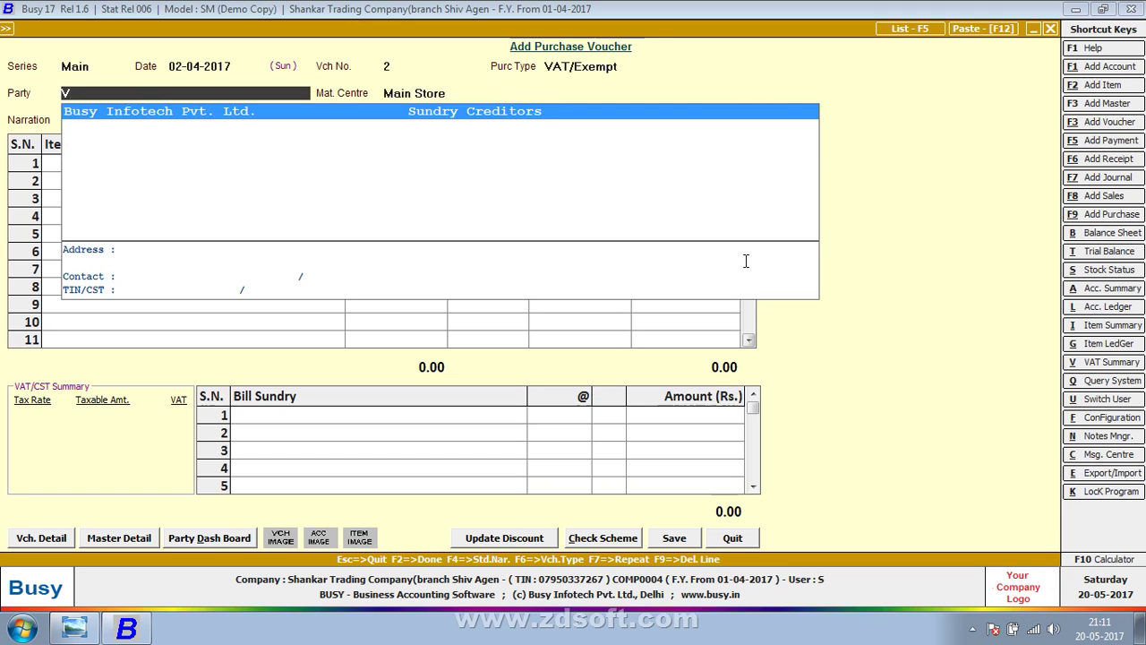
pyautogui.press('BackSpace')
pyautogui.write('B')
pyautogui.press('F3')
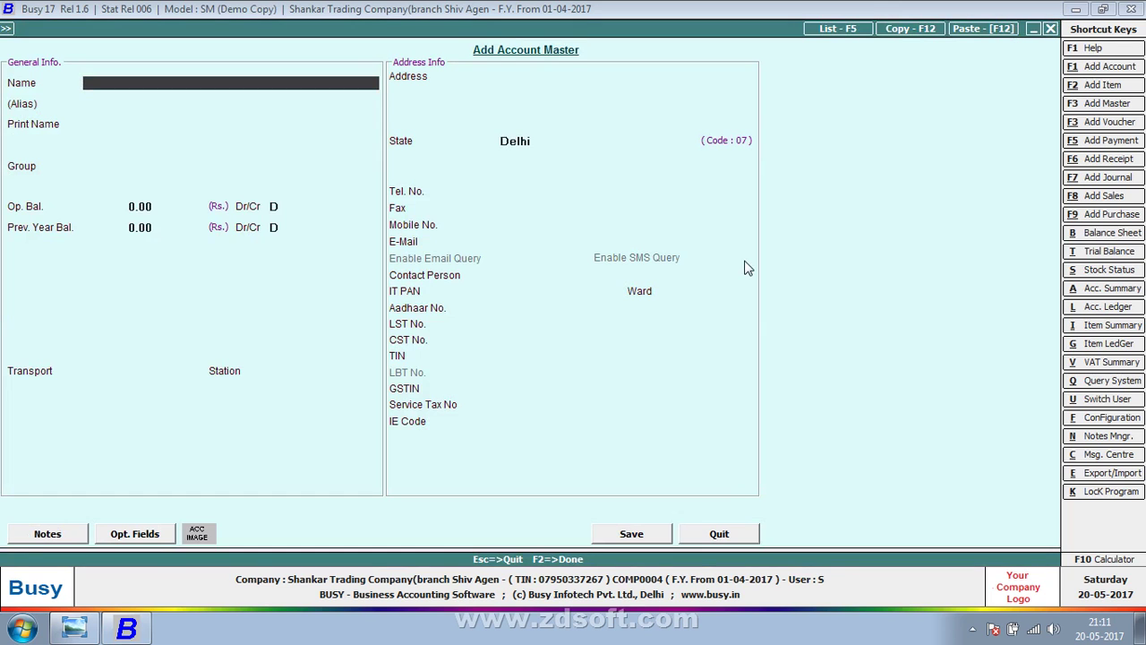
pyautogui.write('B')
pyautogui.press('Return')
pyautogui.press('Return')
pyautogui.press('Return')
pyautogui.write('S')
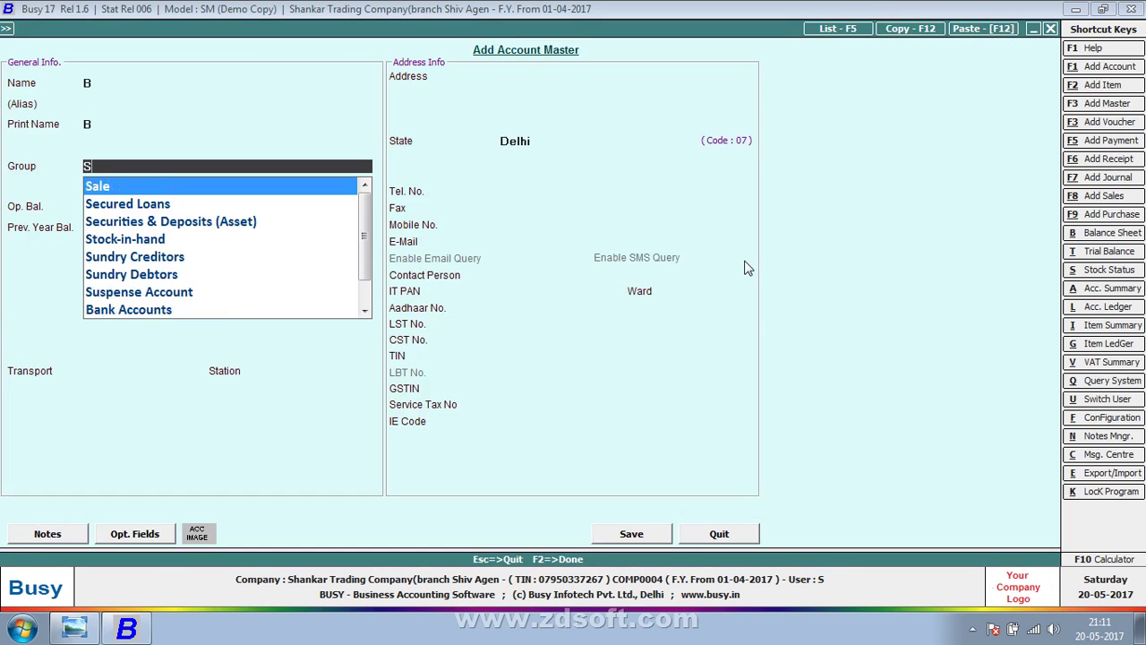
pyautogui.write('un')
pyautogui.press('Return')
pyautogui.press('Escape')
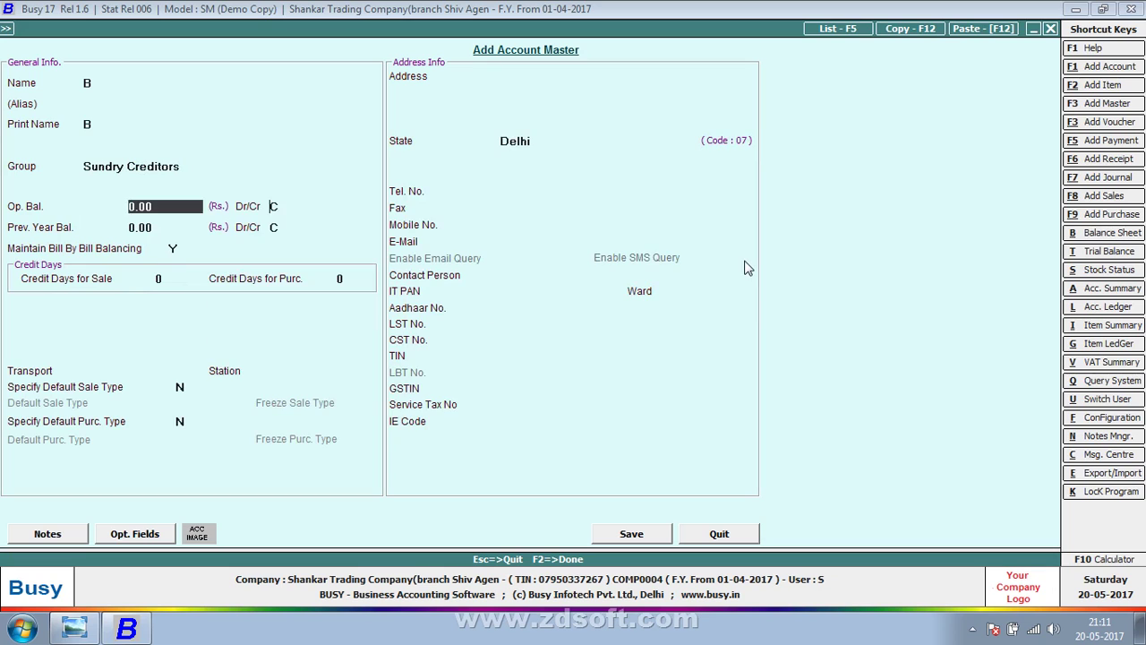
pyautogui.press('Return')
pyautogui.press('Return')
pyautogui.press('Return')
pyautogui.press('F2')
pyautogui.press('Return')
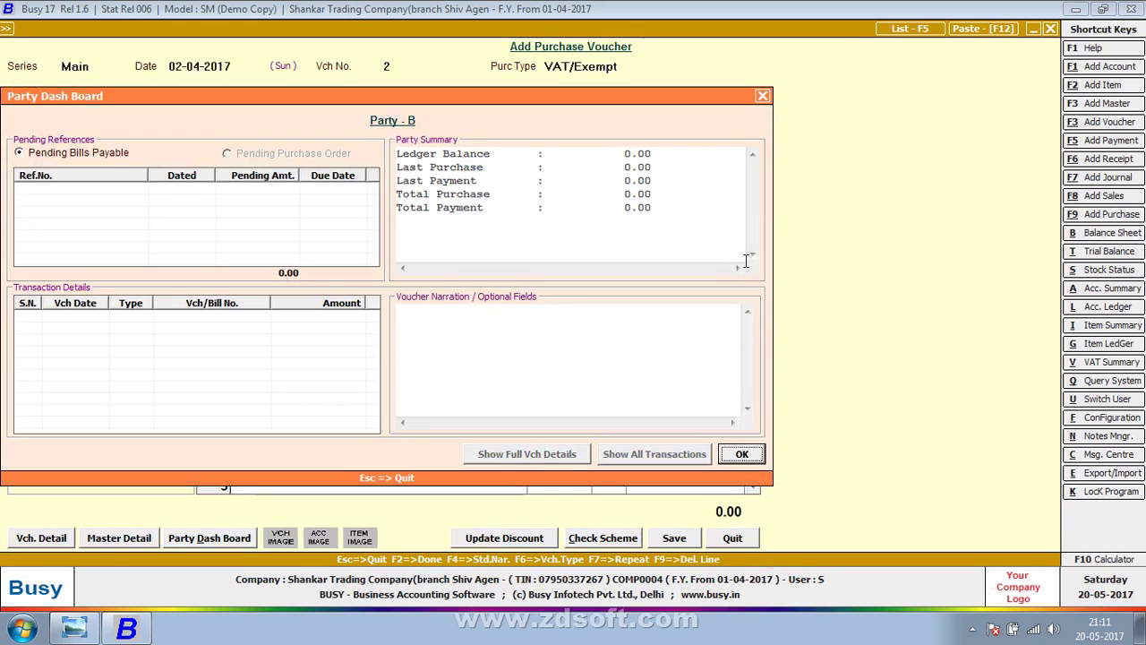
pyautogui.press('Escape')
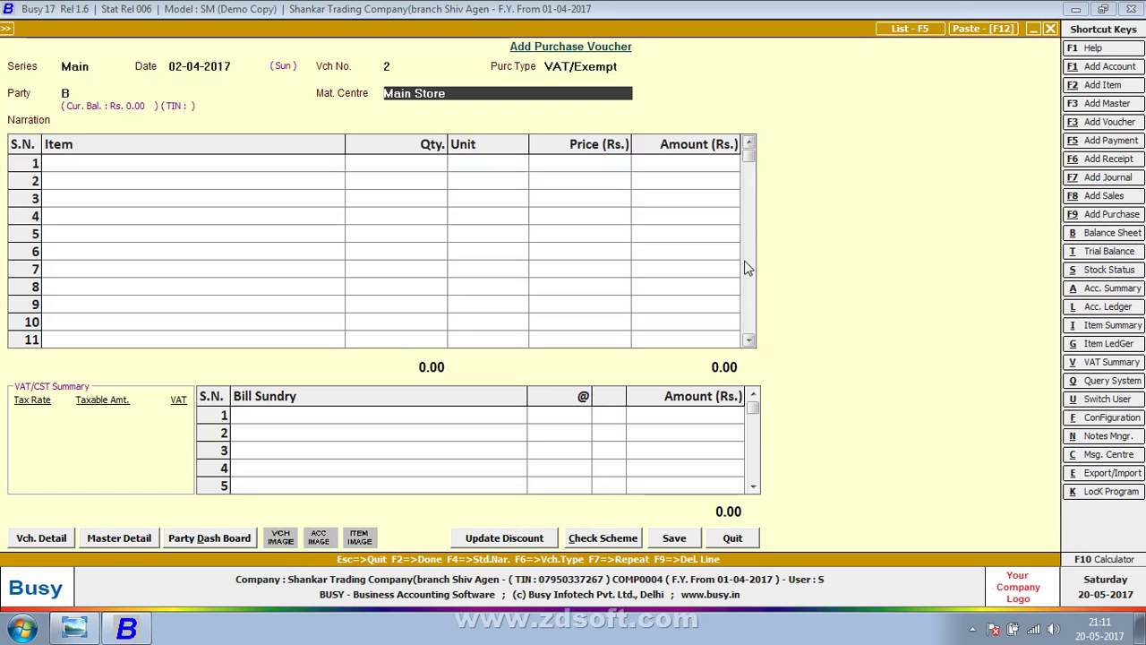
pyautogui.press('Return')
pyautogui.press('Return')
pyautogui.hotkey('alt', 'Tab')
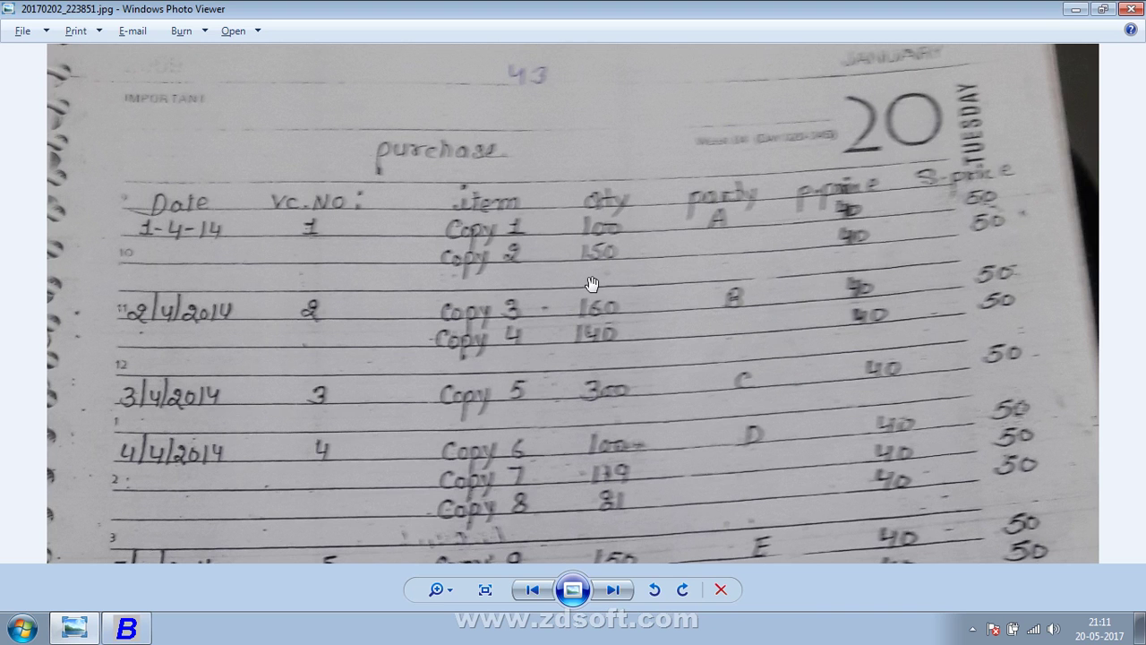
# - Create new item COPY-3 in group General, unit Pcs., sale price 50, purchase price 40
pyautogui.hotkey('alt', 'Tab')
pyautogui.write('c')
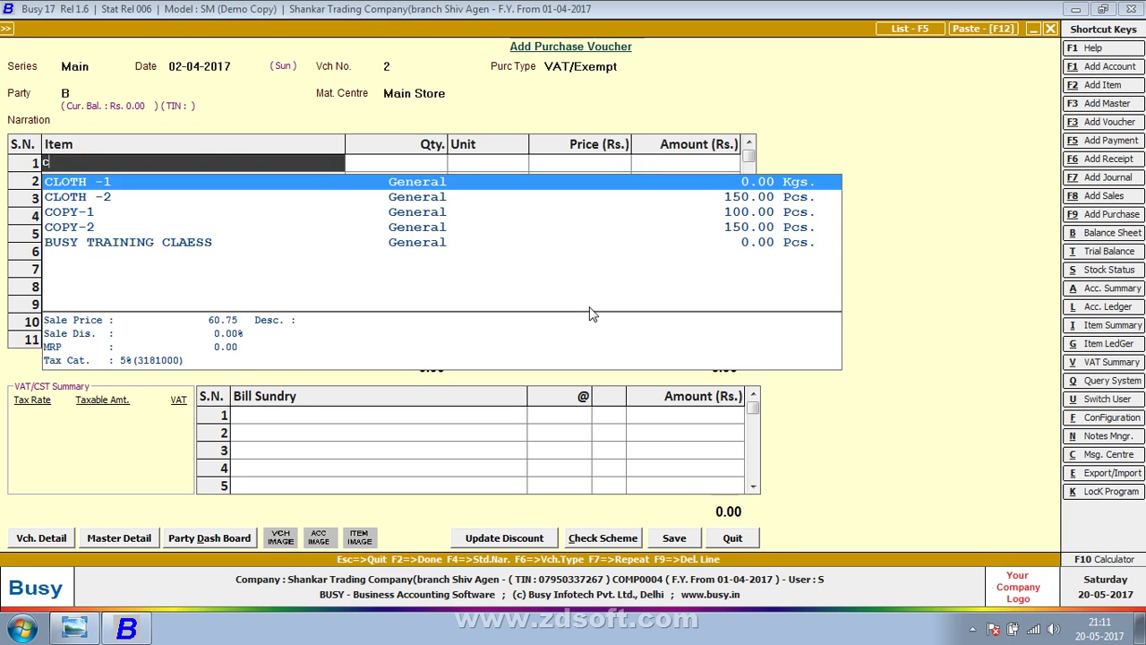
pyautogui.press('Down')
pyautogui.press('Down')
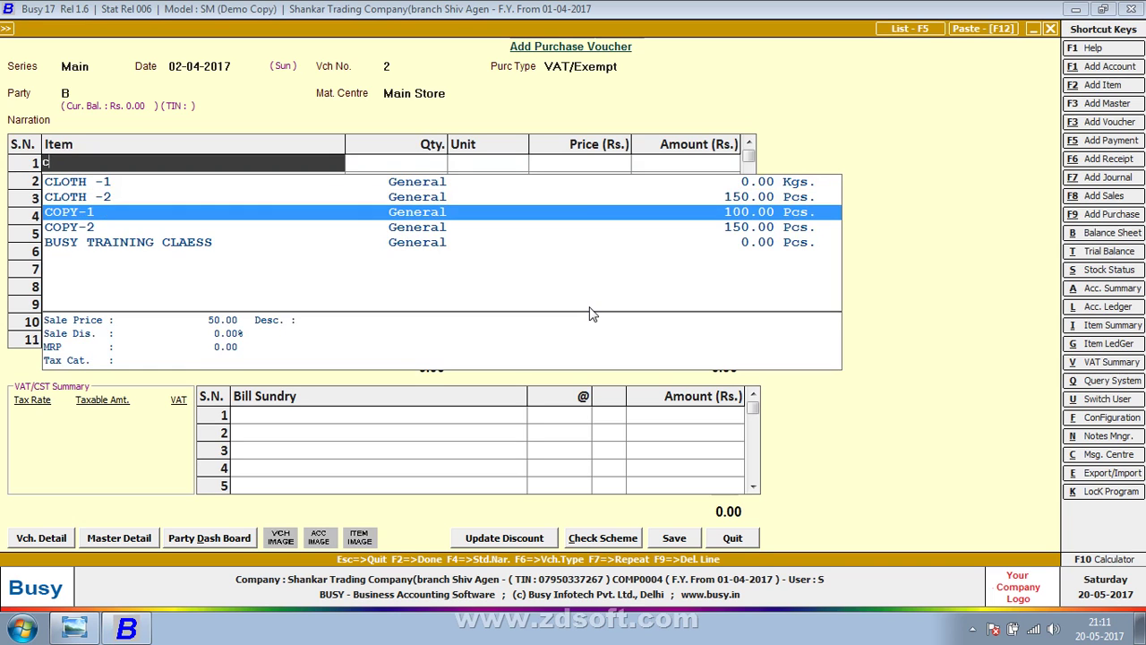
pyautogui.hotkey('alt', 'Tab')
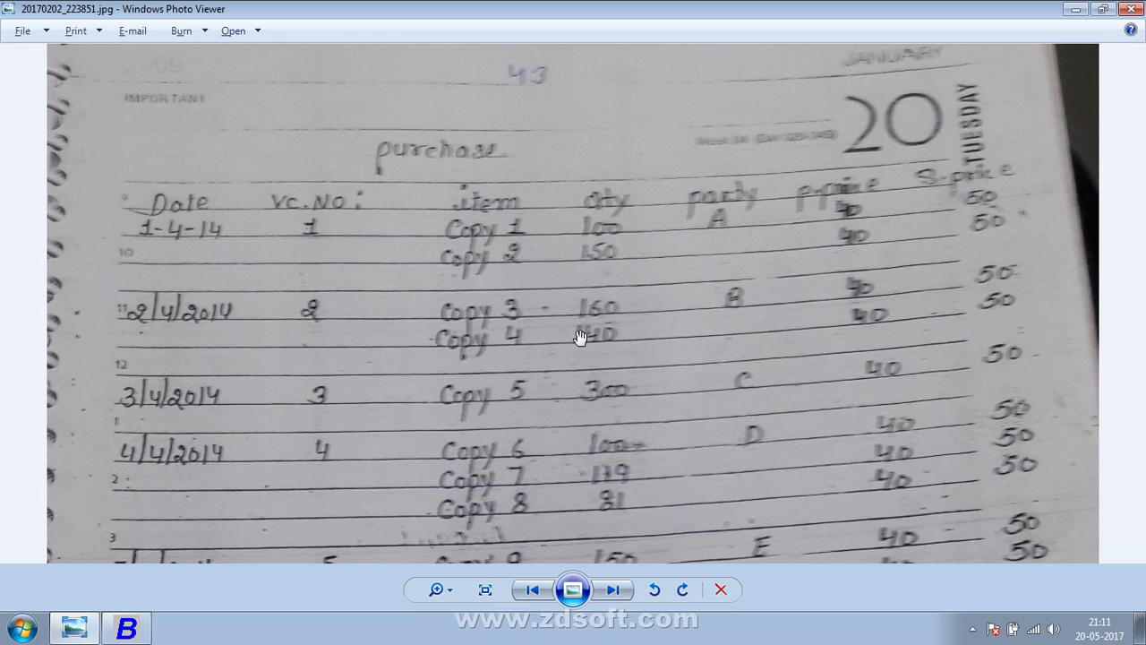
pyautogui.hotkey('alt', 'Tab')
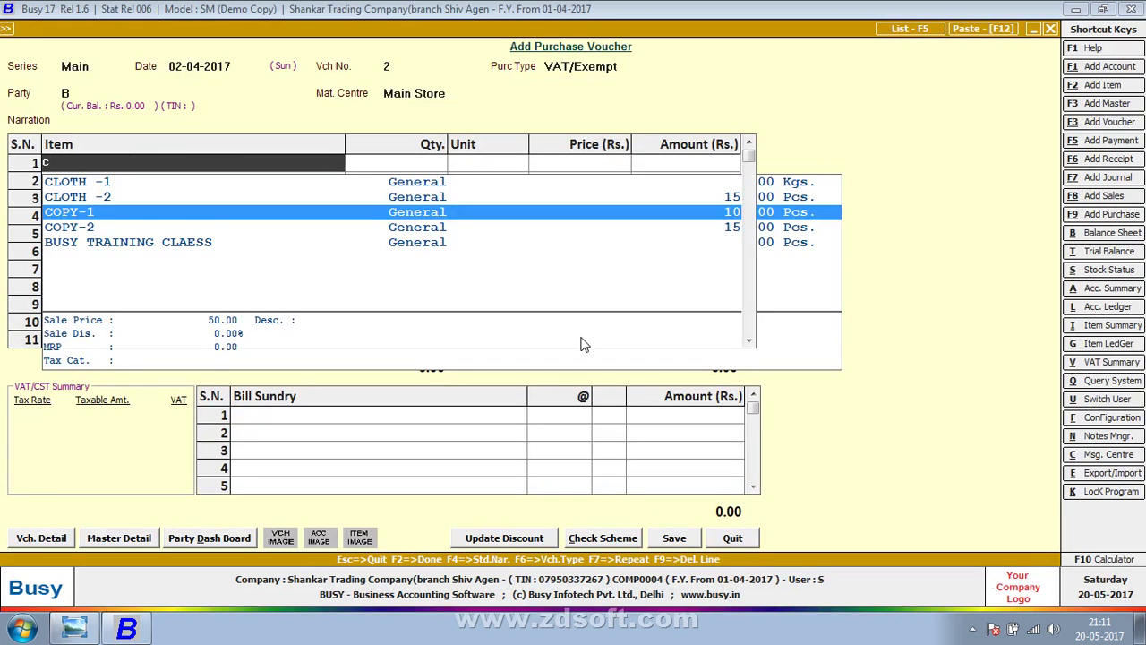
pyautogui.press('F3')
pyautogui.write('COPY')
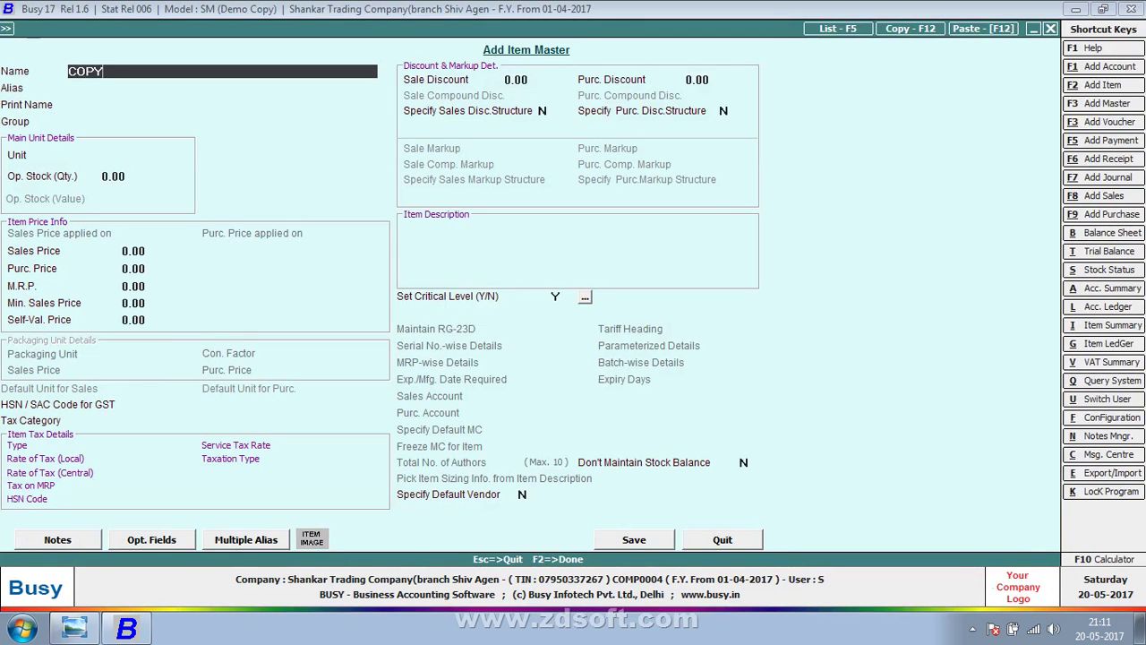
pyautogui.write('-3')
pyautogui.press('Return')
pyautogui.press('Return')
pyautogui.press('Return')
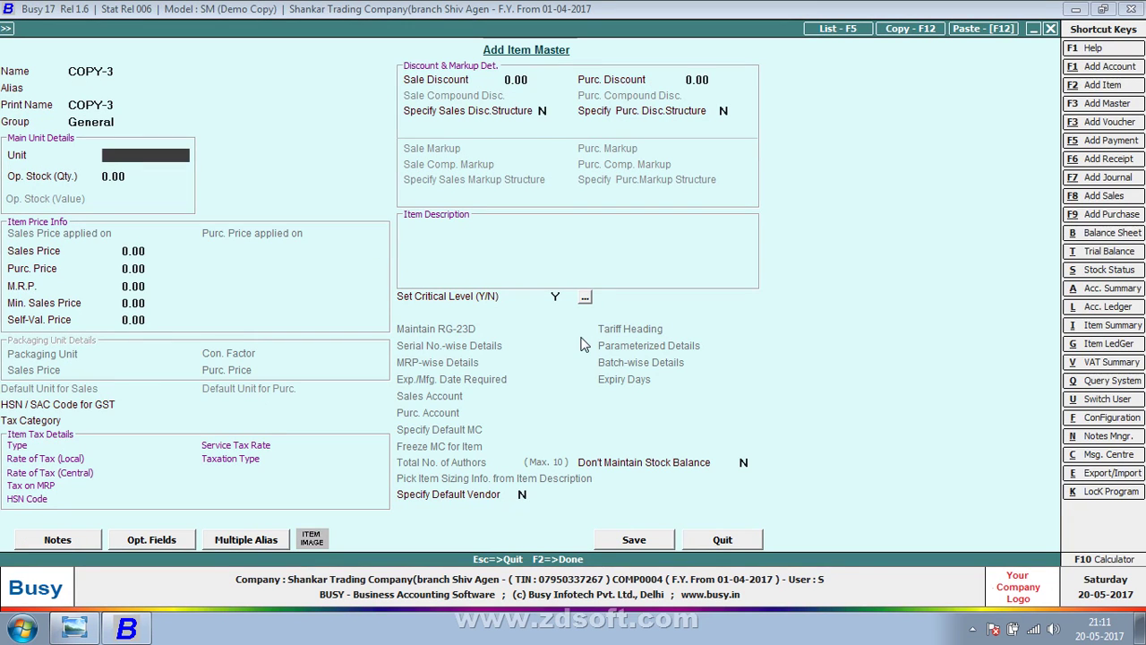
pyautogui.press('Return')
pyautogui.press('Return')
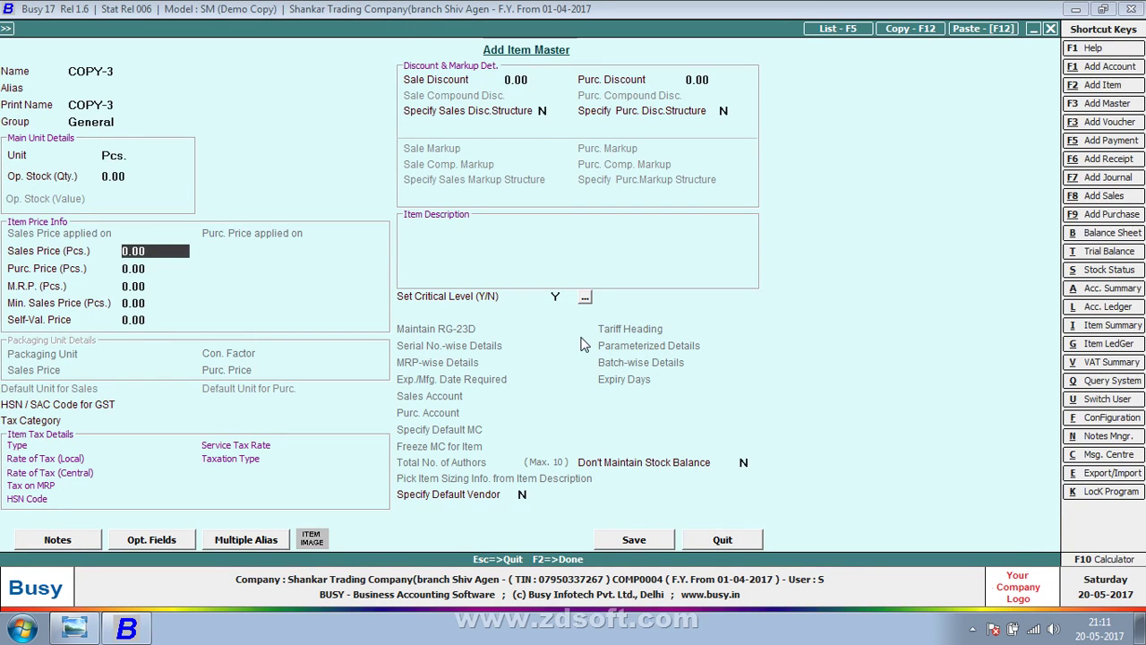
pyautogui.write('50')
pyautogui.press('Return')
pyautogui.write('40')
pyautogui.press('Return')
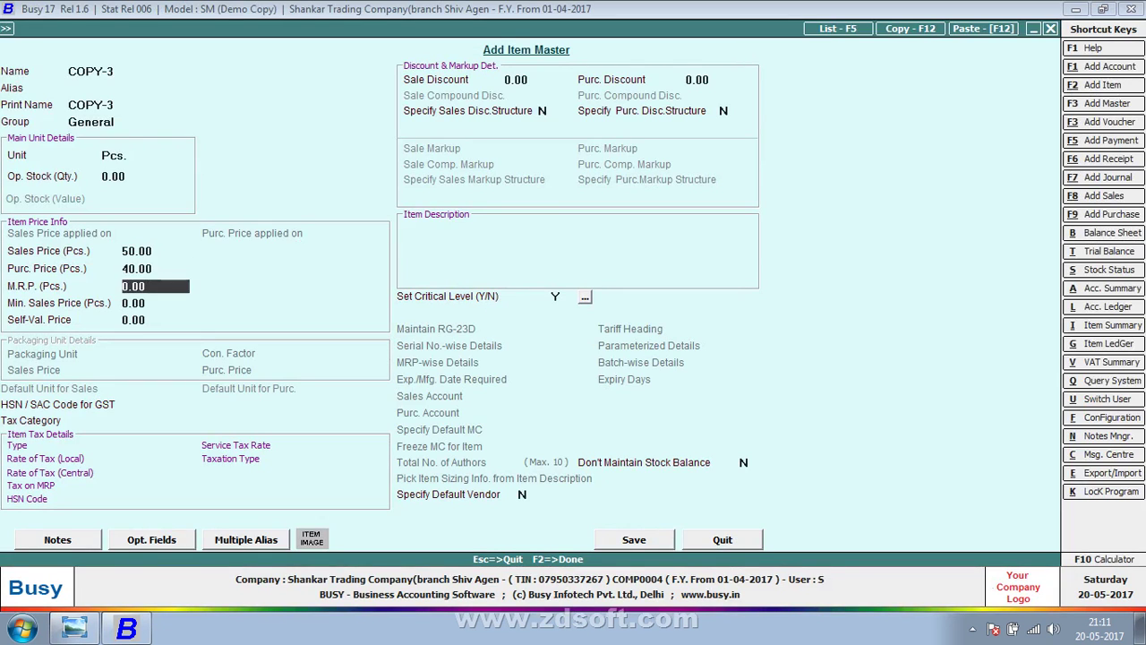
pyautogui.press('F2')
pyautogui.press('Return')
pyautogui.press('Return')
# - Enter quantity 160 for COPY-3 on line 1, totalling 6,400.00
pyautogui.hotkey('alt', 'Tab')
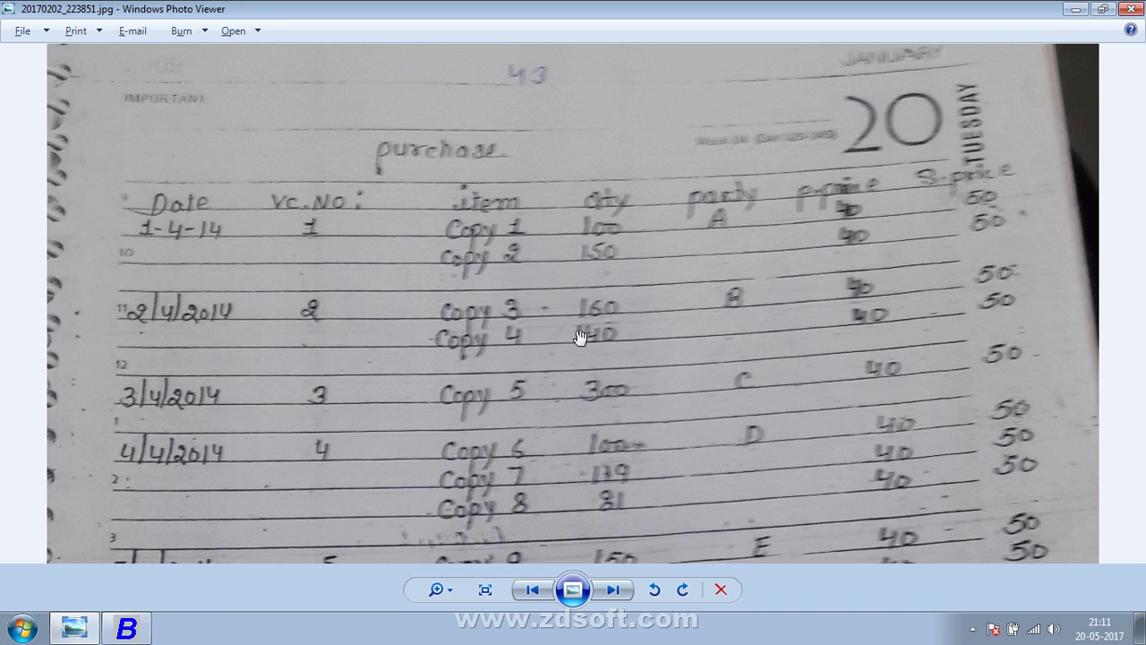
pyautogui.hotkey('alt', 'Tab')
pyautogui.write('160')
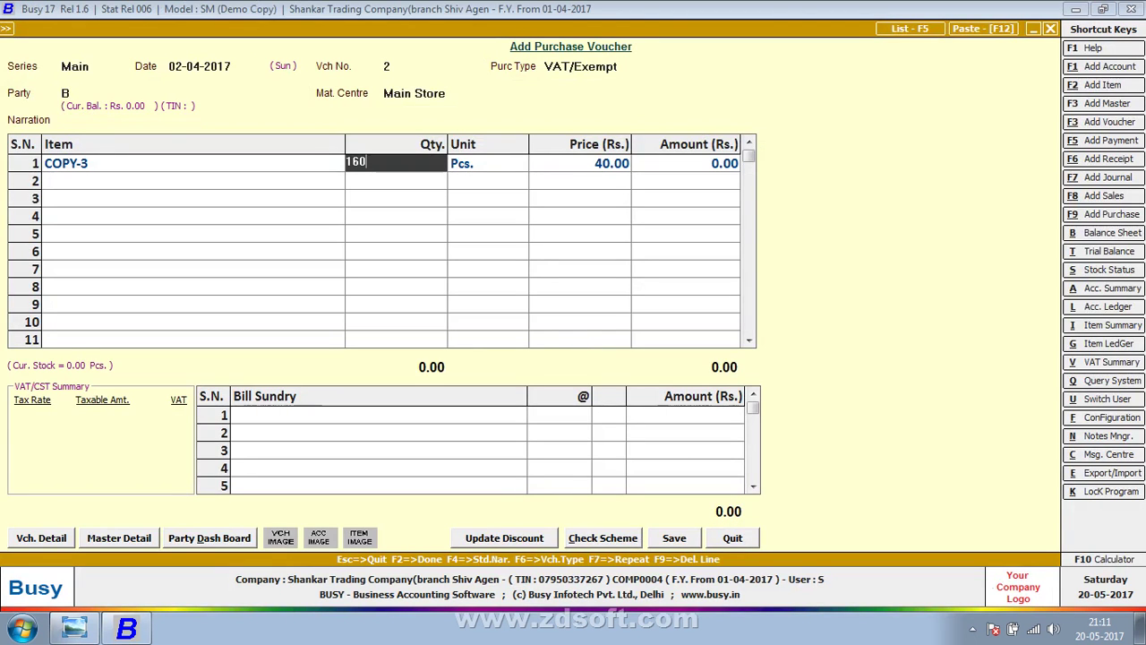
pyautogui.press('Return')
pyautogui.press('Return')
pyautogui.press('Return')
pyautogui.press('Return')
# - Create new item COPY-4 in group General, unit Pcs., sale price 50, purchase price 40
pyautogui.press('F3')
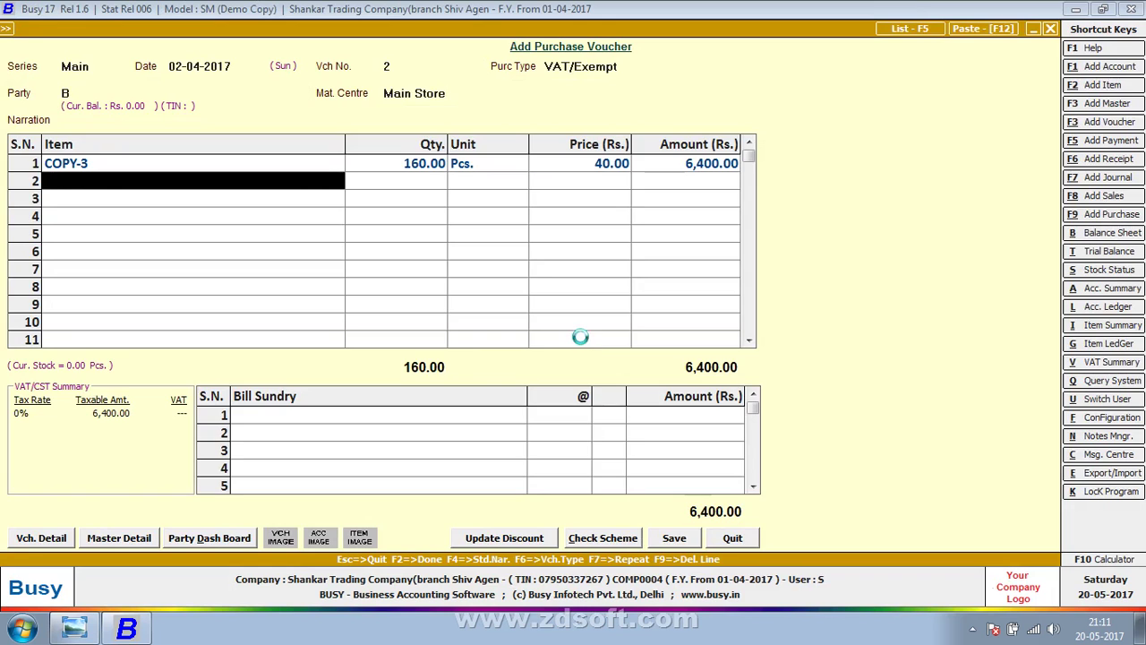
pyautogui.write('COPY-')
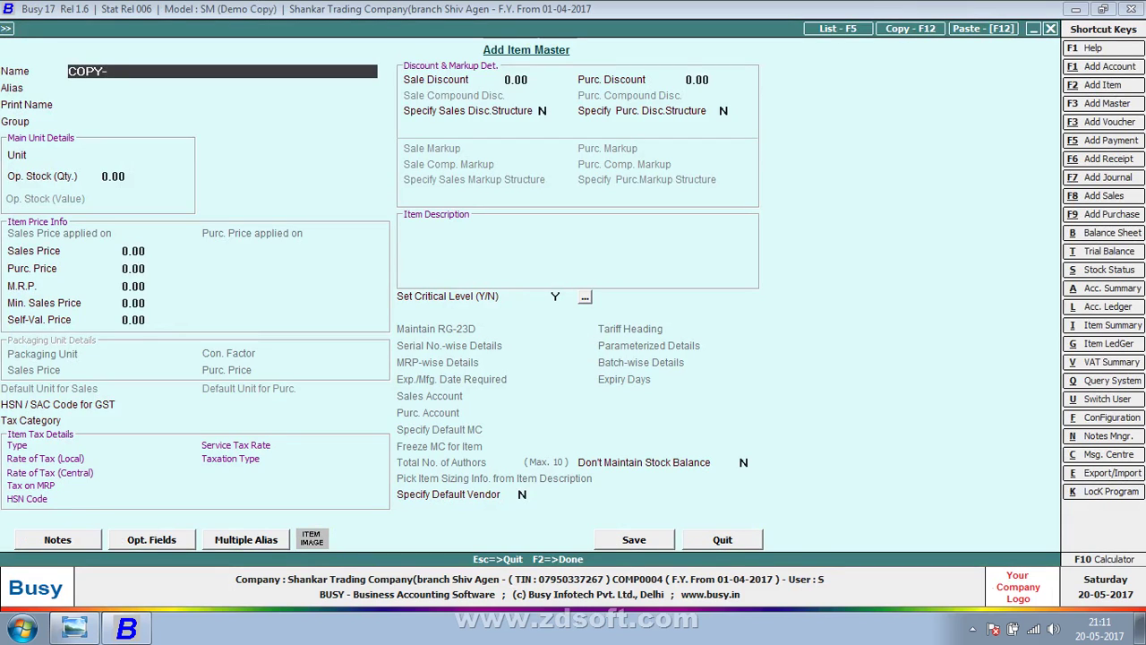
pyautogui.write('4')
pyautogui.press('Return')
pyautogui.press('Return')
pyautogui.press('Return')
pyautogui.press('Return')
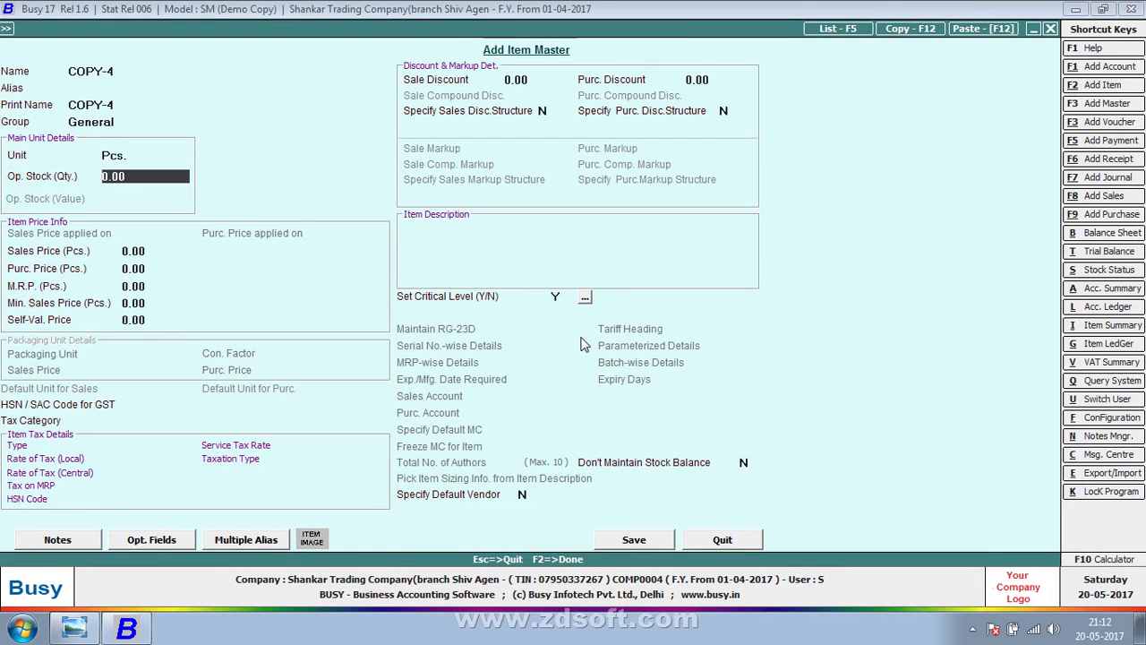
pyautogui.press('Return')
pyautogui.write('50')
pyautogui.press('Return')
pyautogui.write('40')
pyautogui.press('Return')
pyautogui.press('F2')
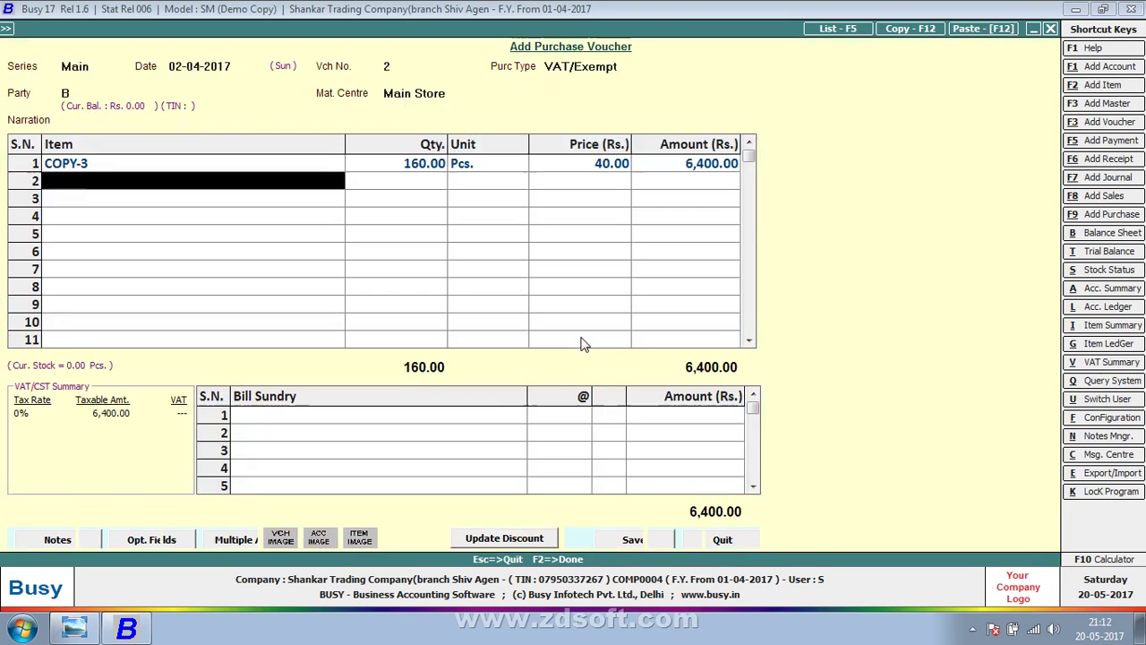
# - Put COPY-4 on line 2 with quantity 140, bringing the total to 12,000.00
pyautogui.hotkey('alt', 'Tab')
pyautogui.hotkey('alt', 'Tab')
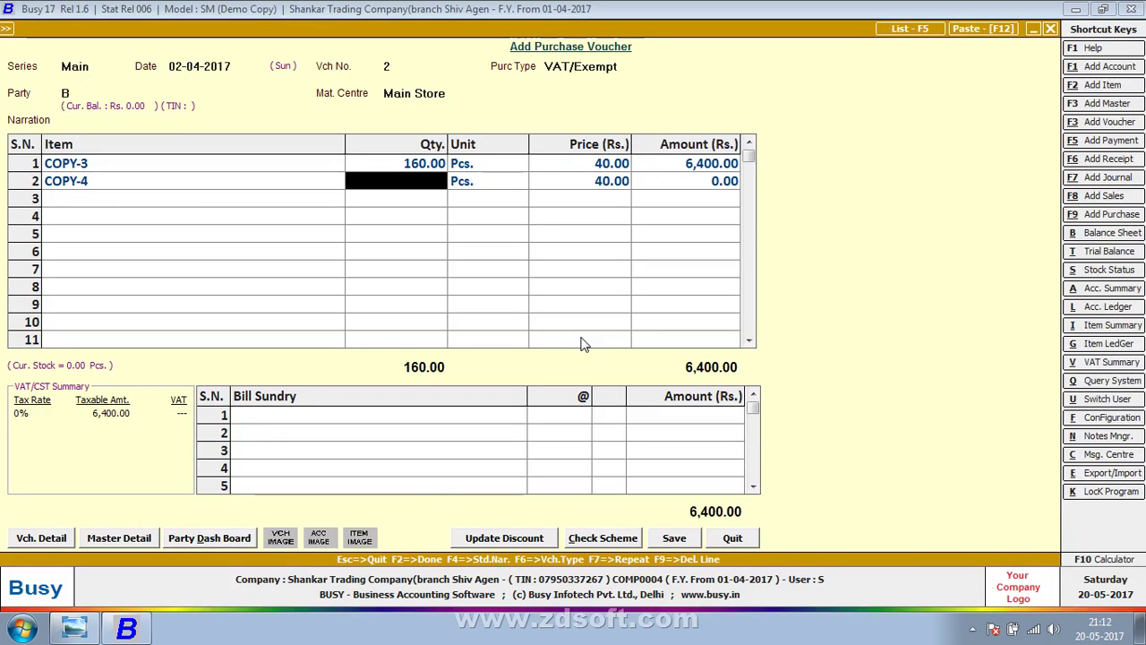
pyautogui.write('140')
pyautogui.press('Return')
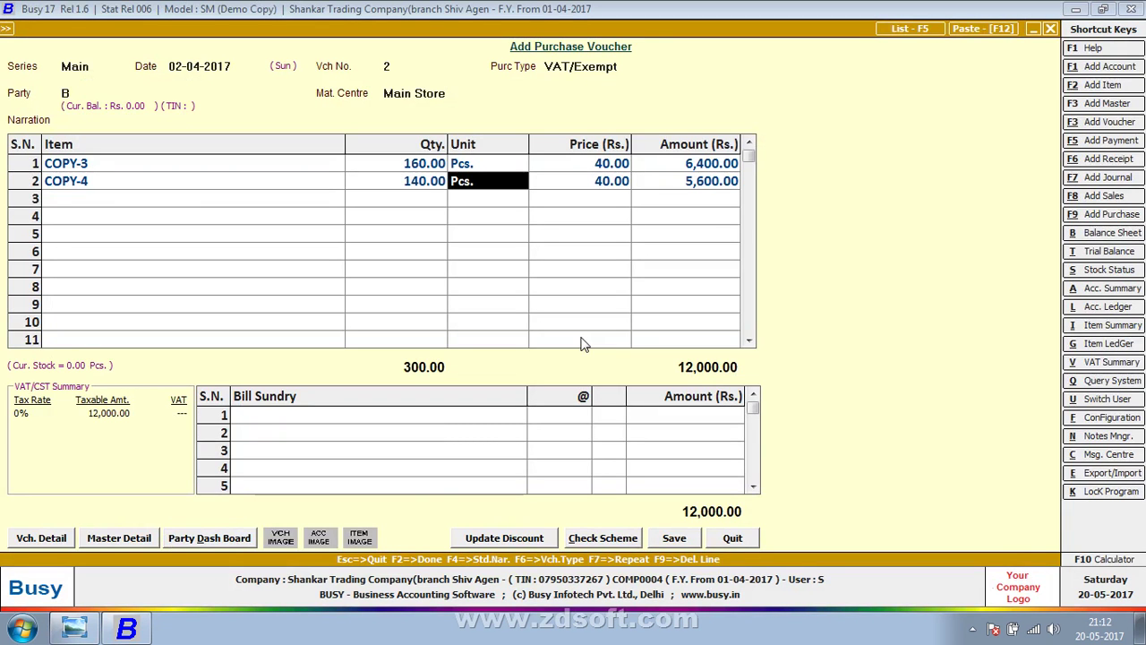
pyautogui.press('Return')
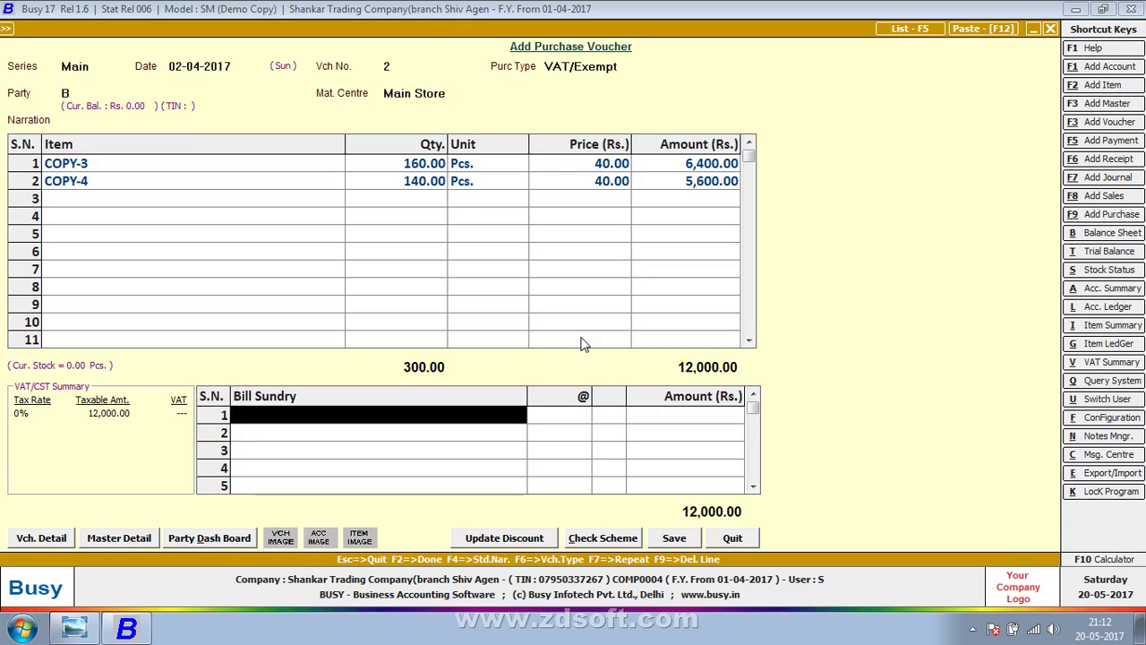
pyautogui.press('Return')
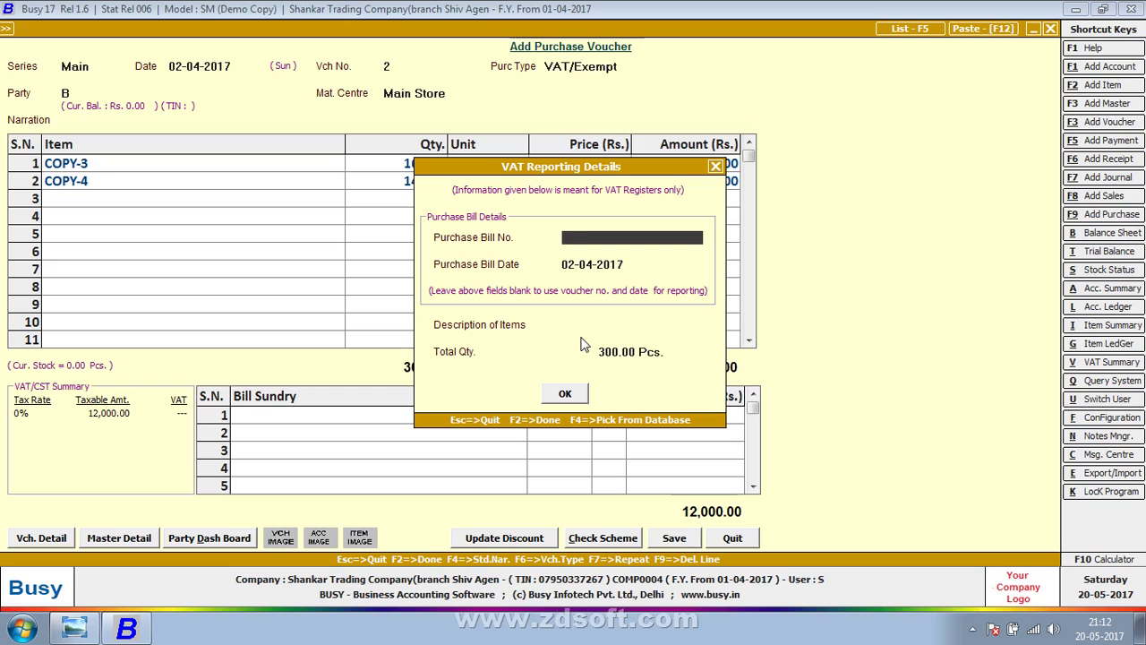
pyautogui.write('2')
# - Accept the VAT details, save voucher 2 for party B, and quit the new voucher form
pyautogui.press('Return')
pyautogui.press('Return')
pyautogui.press('Return')
pyautogui.press('Return')
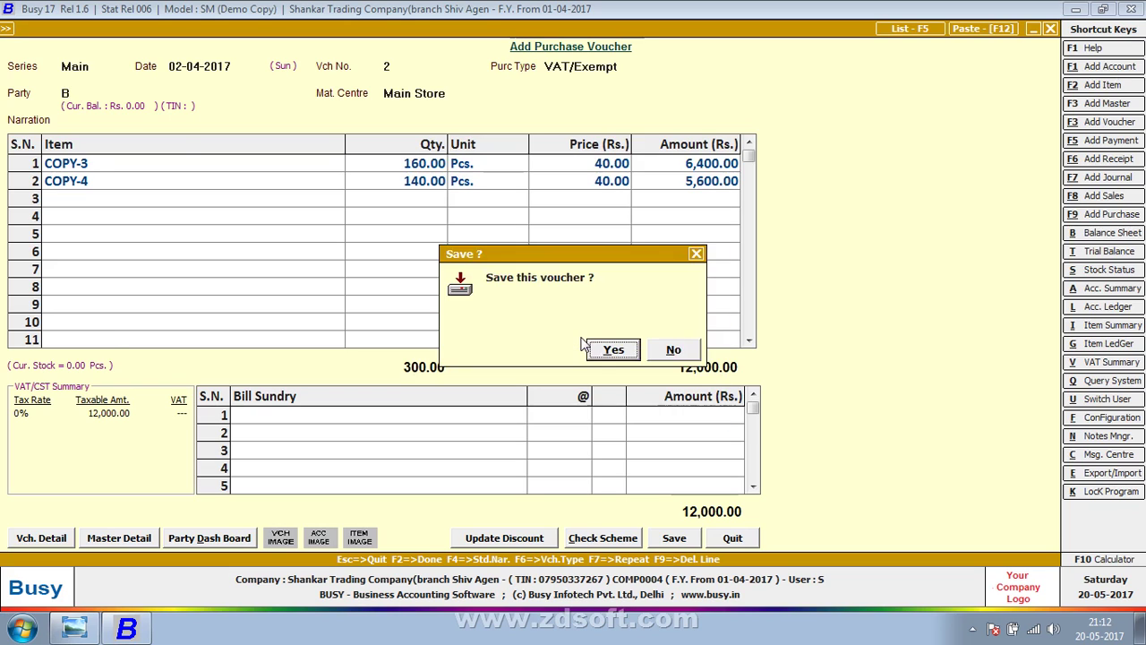
pyautogui.press('Return')
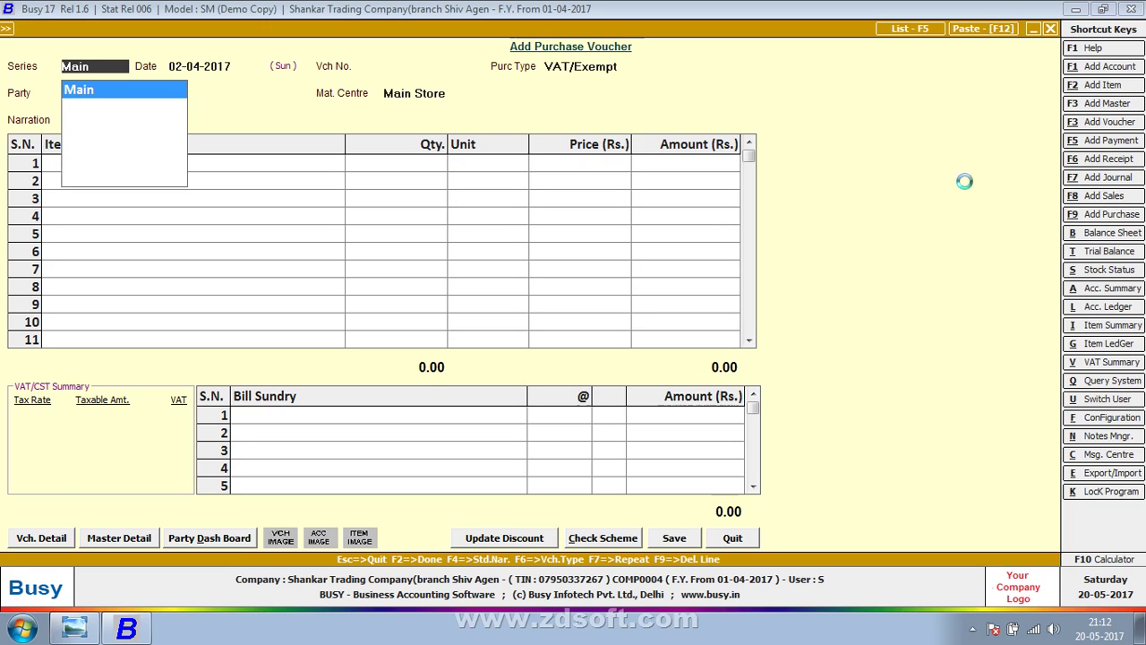
pyautogui.press('F5')
pyautogui.press('Return')
pyautogui.press('Return')
pyautogui.press('Return')
pyautogui.press('Return')
pyautogui.press('Return')
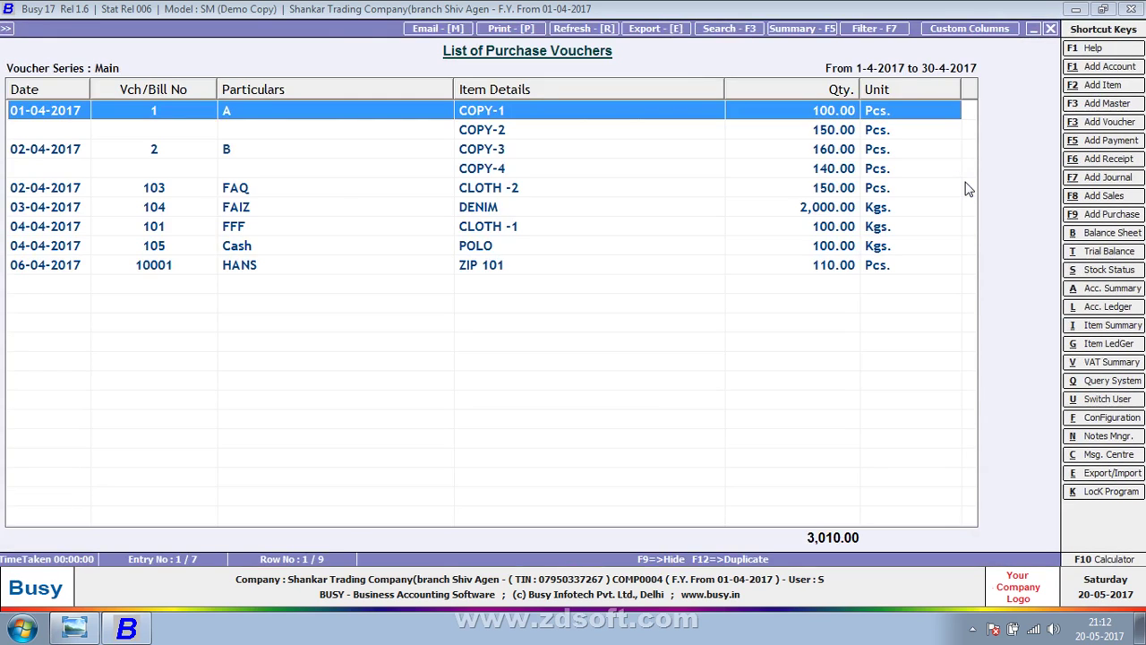
pyautogui.press('Escape')
pyautogui.press('Escape')
pyautogui.press('Escape')
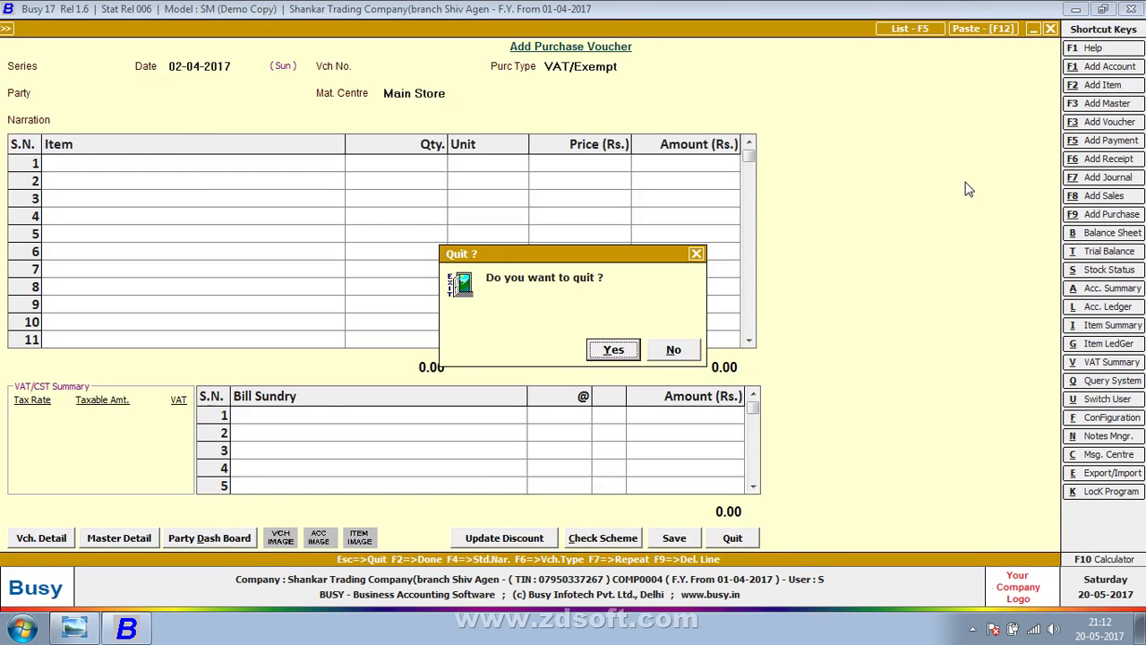
pyautogui.press('Return')
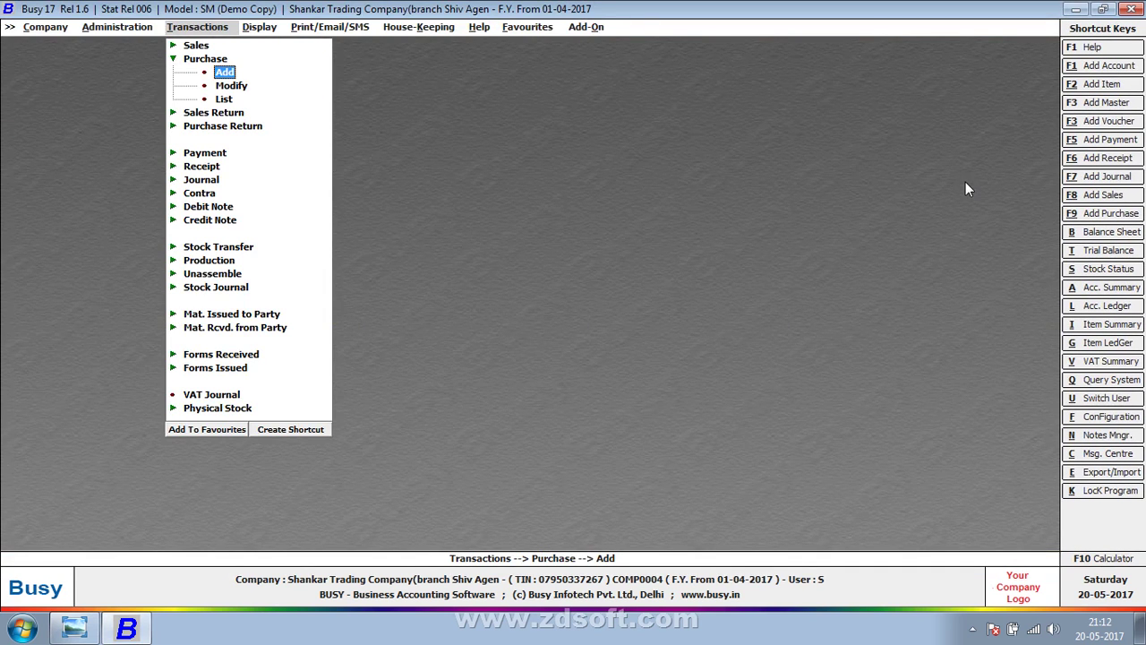
# - Show the Main-series purchase voucher list on screen from 01-04-2017
pyautogui.press('Down')
pyautogui.press('Down')
pyautogui.press('Return')
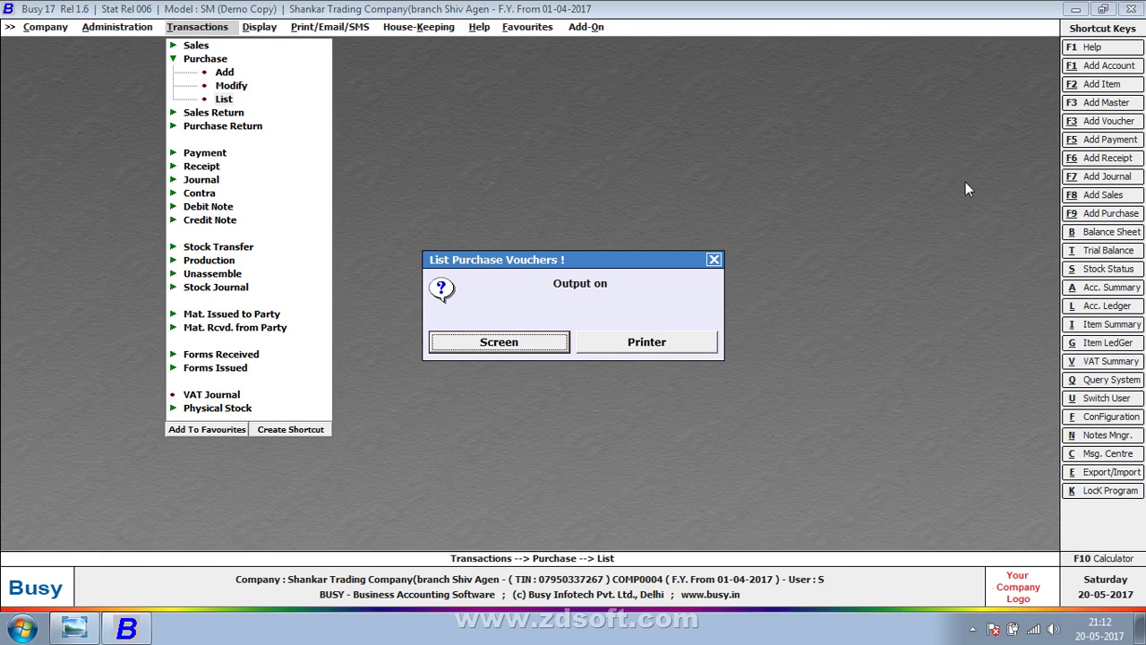
pyautogui.press('Return')
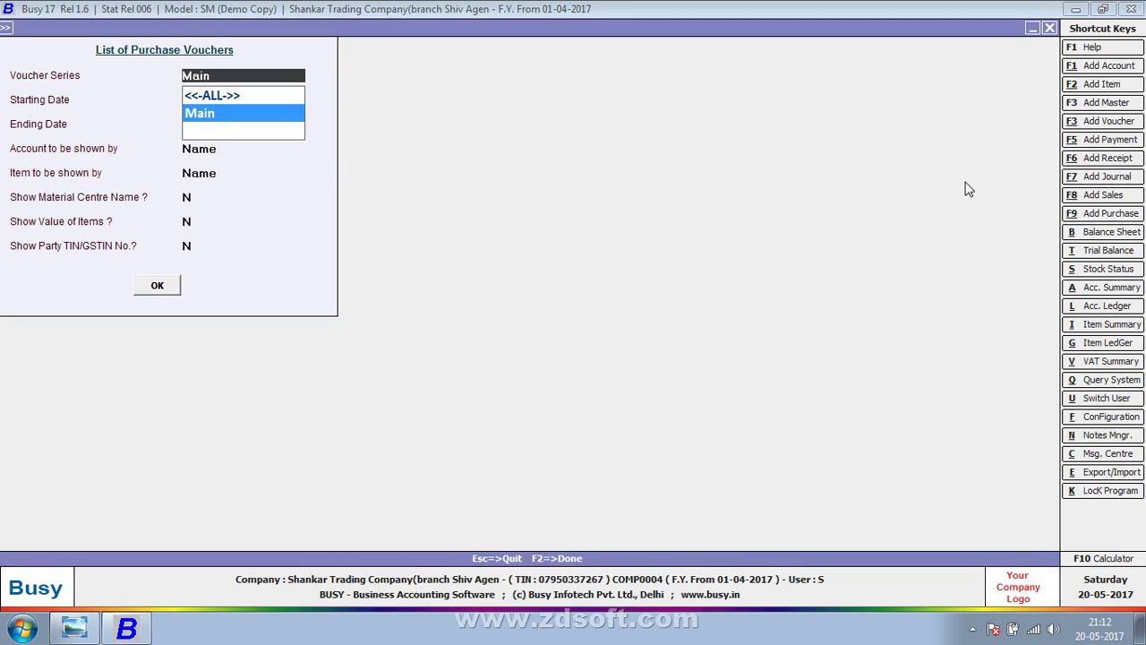
pyautogui.press('Return')
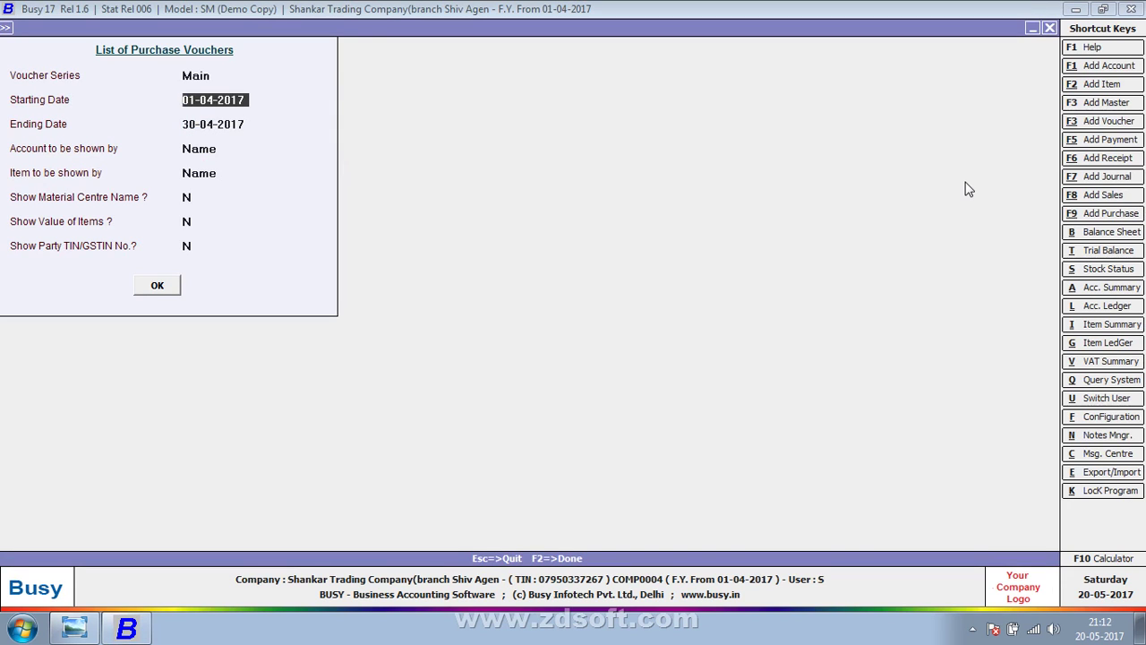
pyautogui.press('Return')
pyautogui.press('Return')
pyautogui.press('Return')
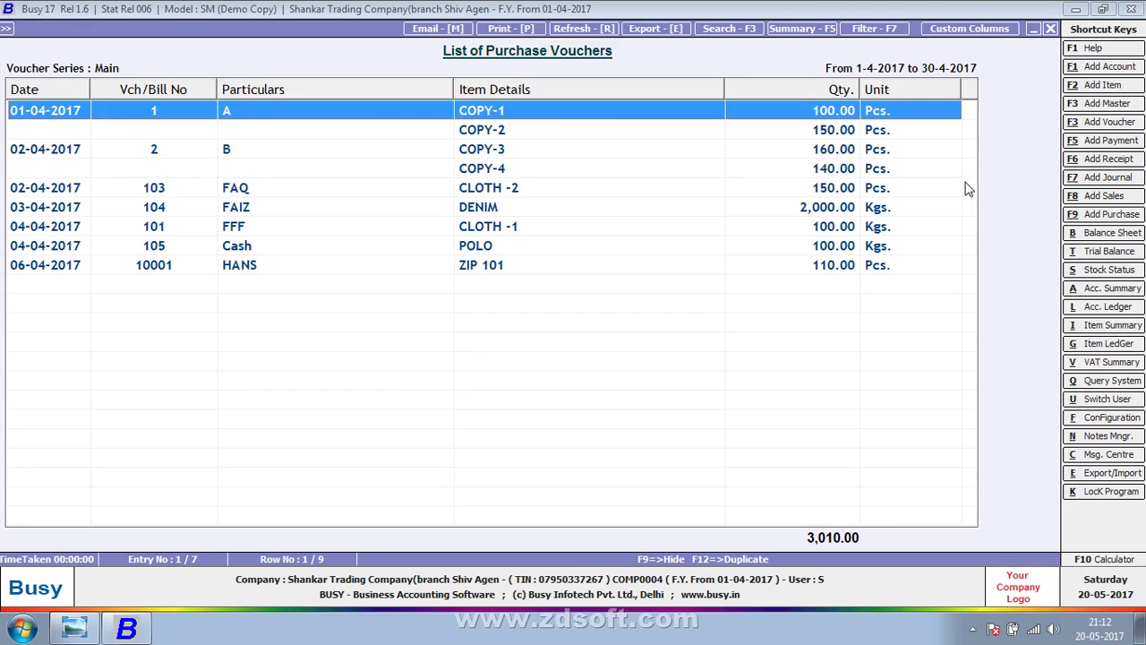
pyautogui.press('Return')
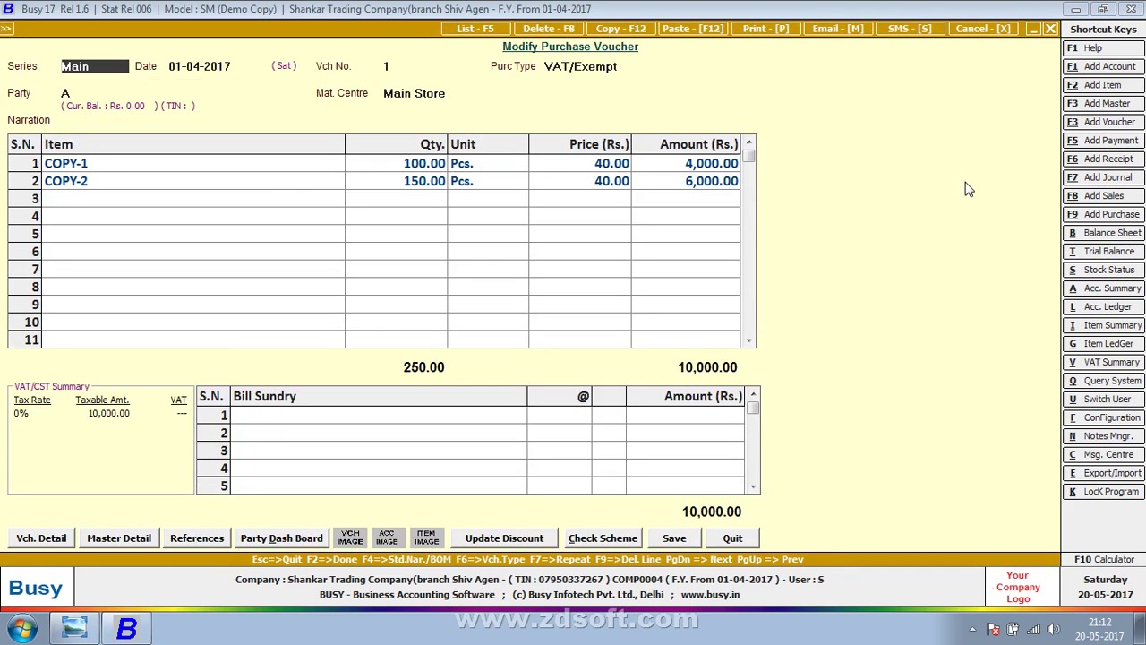
pyautogui.press('Return')
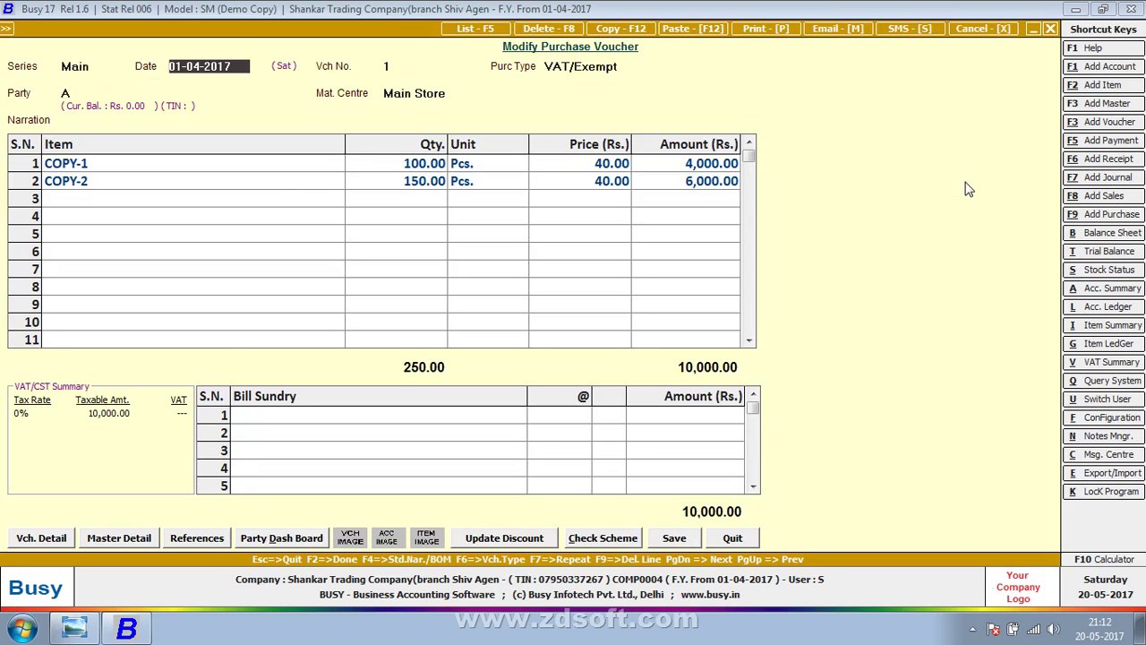
pyautogui.press('Return')
pyautogui.press('Return')
pyautogui.press('Return')
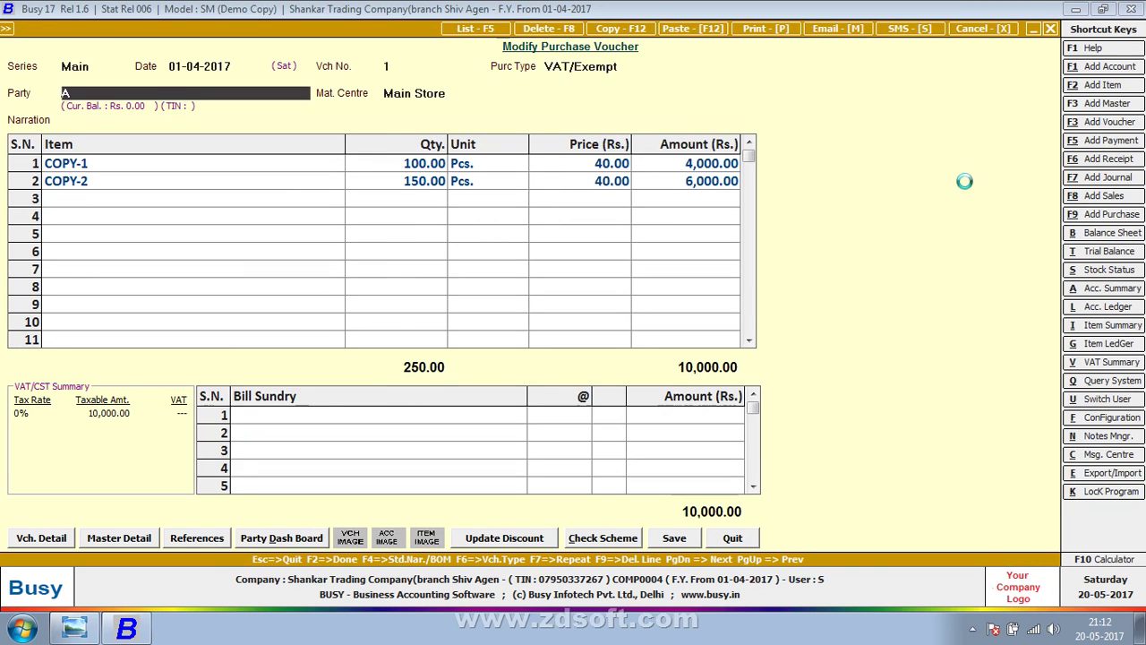
pyautogui.hotkey('ctrl', 'Return')
pyautogui.write('AA')
pyautogui.press('Return')
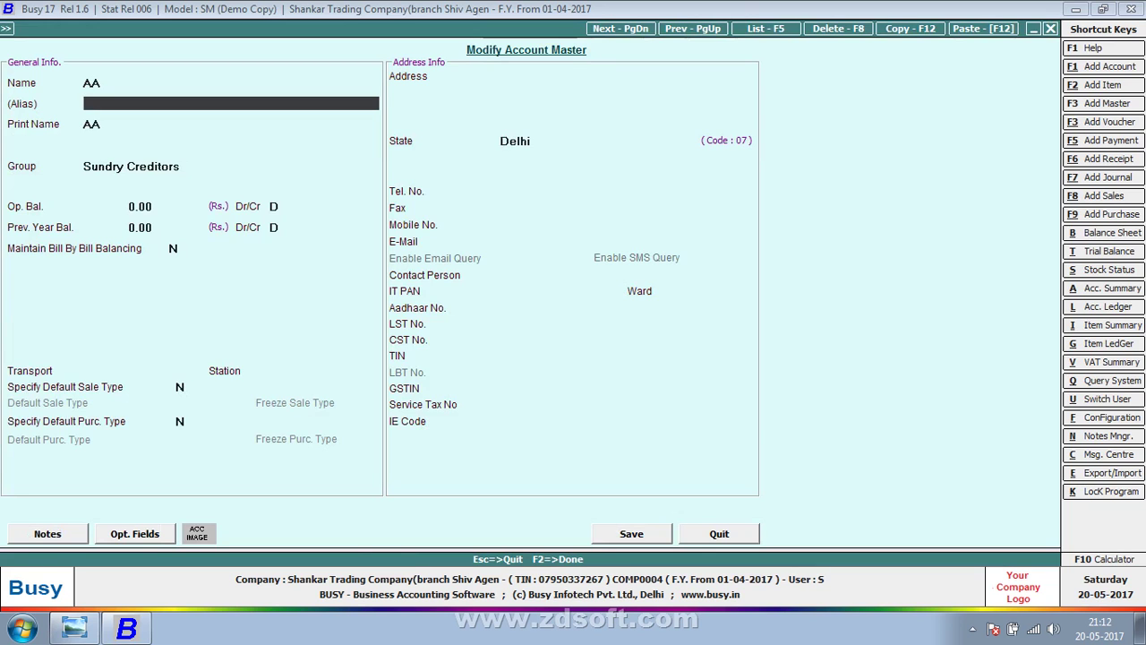
pyautogui.press('Escape')
pyautogui.press('Return')
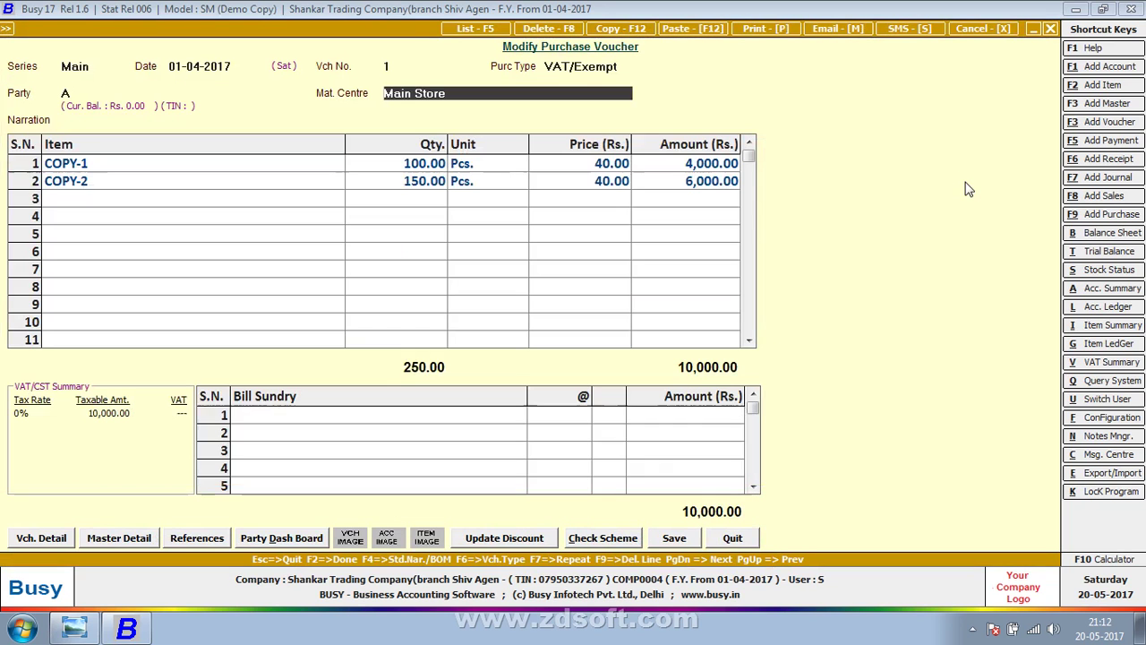
pyautogui.press('Return')
pyautogui.press('Return')
pyautogui.press('Return')
pyautogui.press('Return')
pyautogui.press('Return')
pyautogui.press('Return')
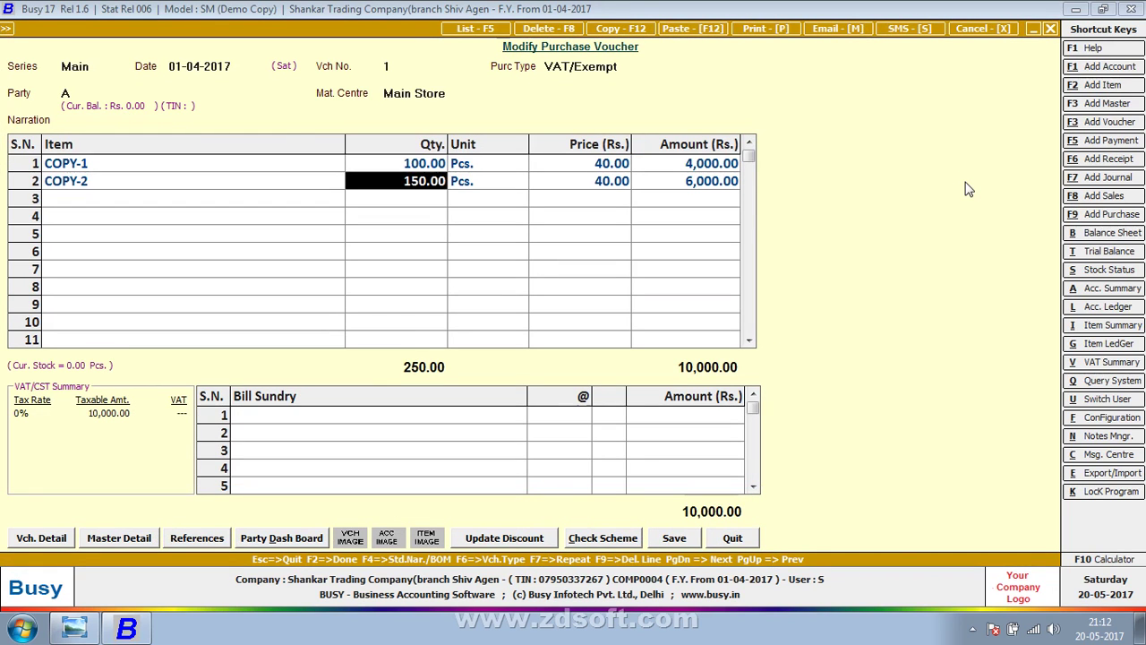
pyautogui.press('Return')
pyautogui.press('Return')
pyautogui.press('Return')
pyautogui.press('Return')
pyautogui.press('Return')
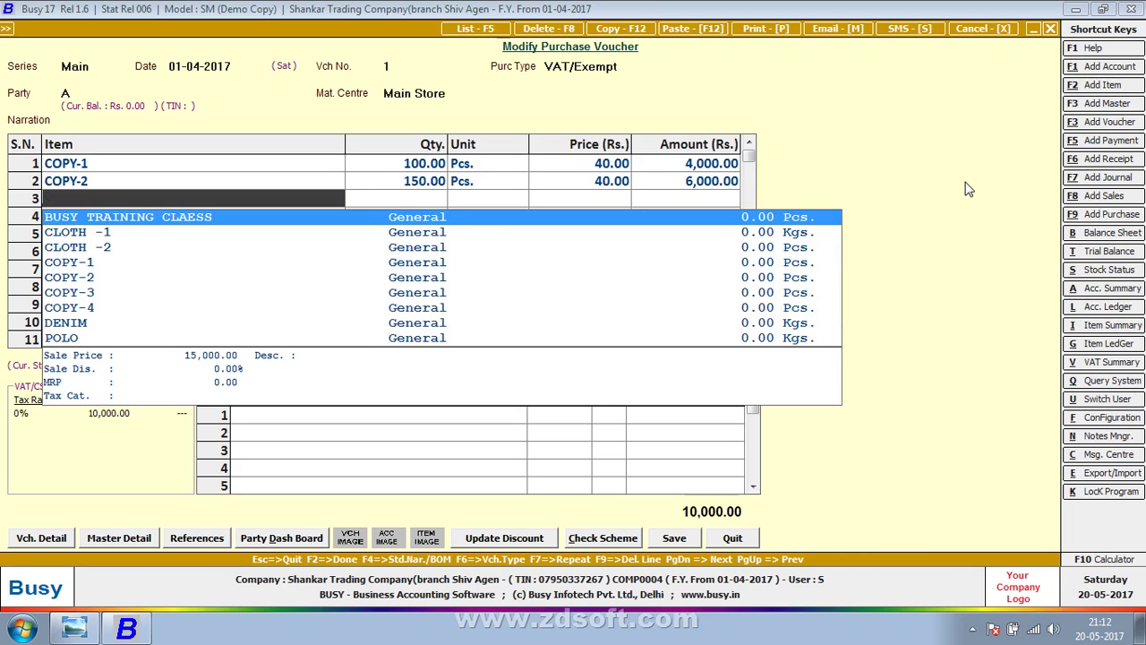
pyautogui.press('Return')
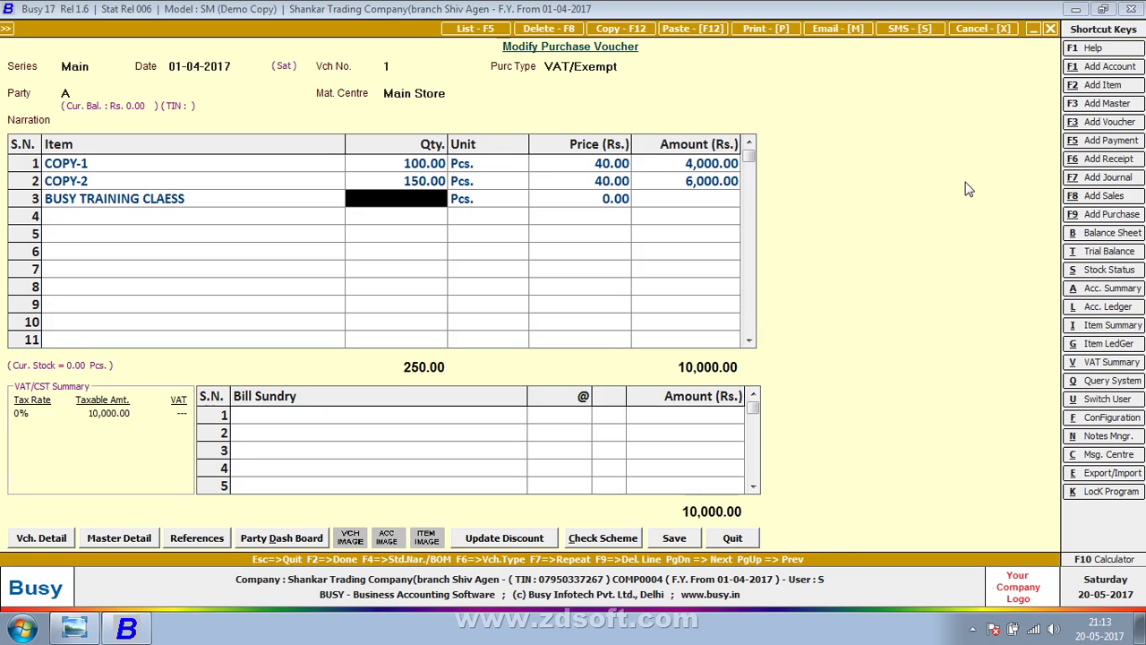
pyautogui.press('F9')
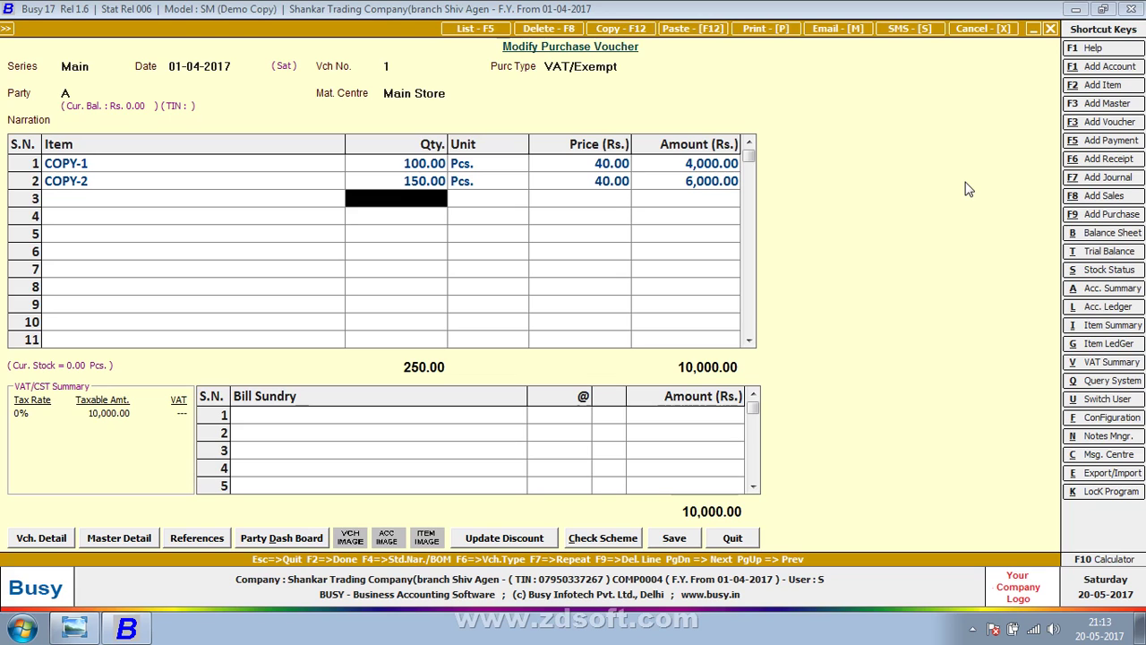
pyautogui.press('Up')
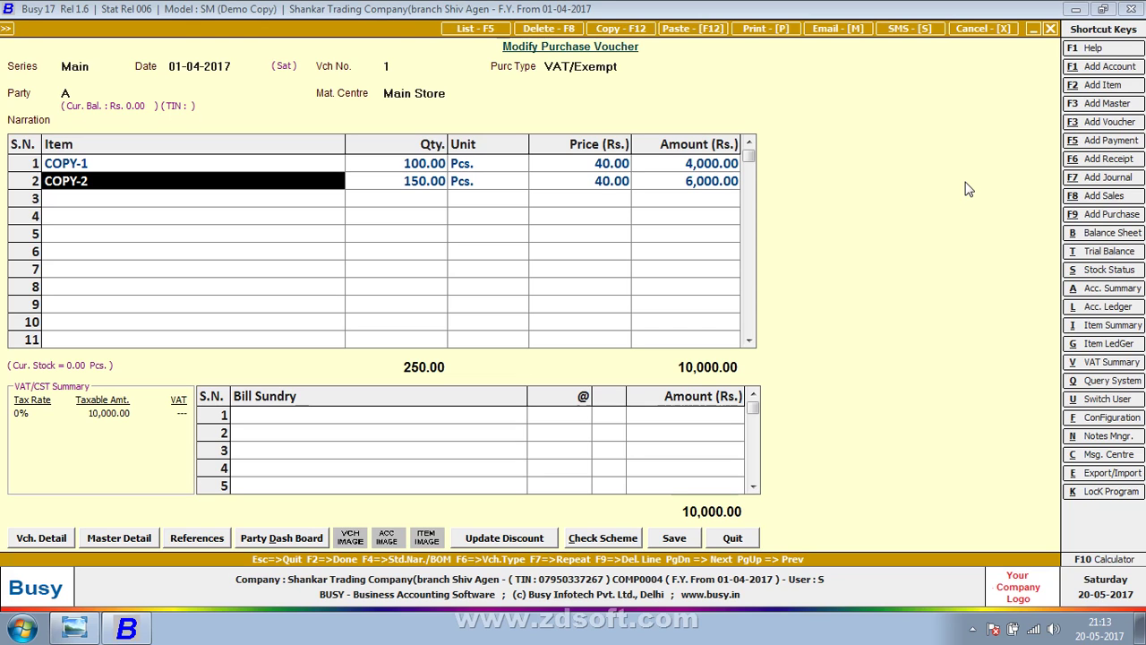
pyautogui.hotkey('ctrl', 'Return')
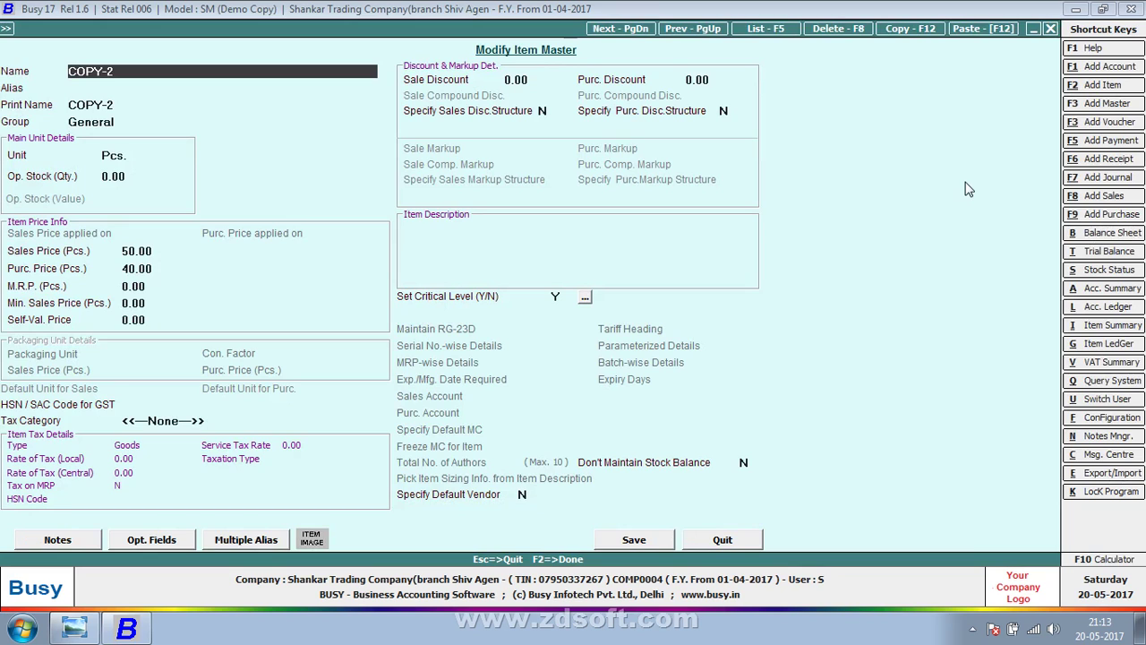
pyautogui.press('Escape')
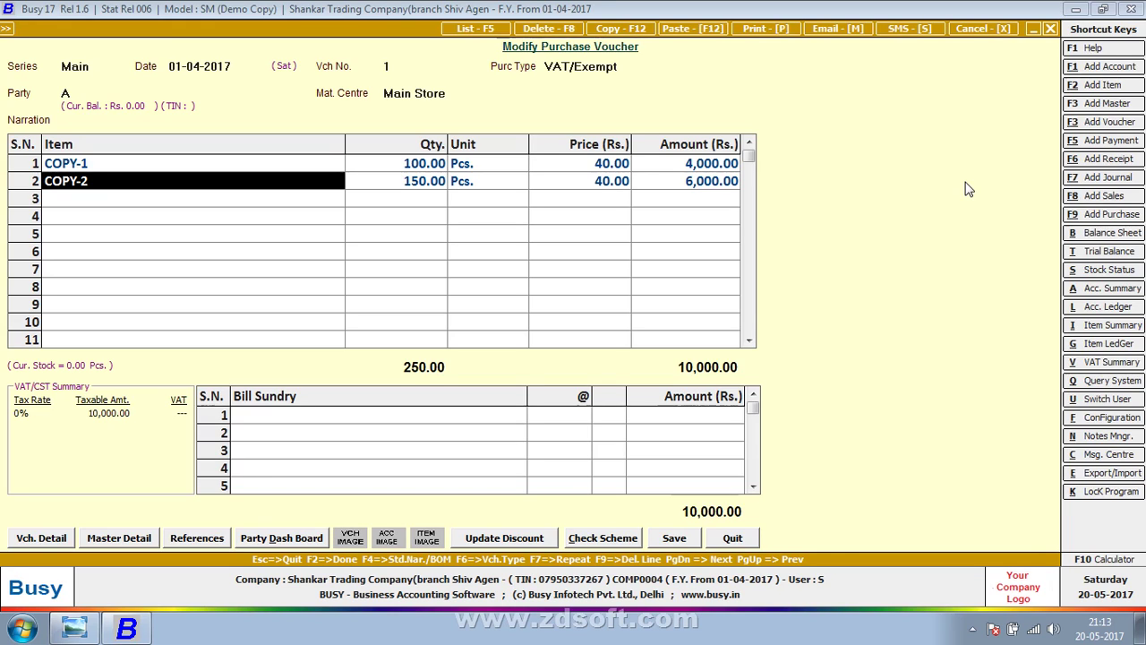
# - Close the Modify Purchase Voucher form for voucher 1 and back out to Transactions > Purchase
pyautogui.press('Escape')
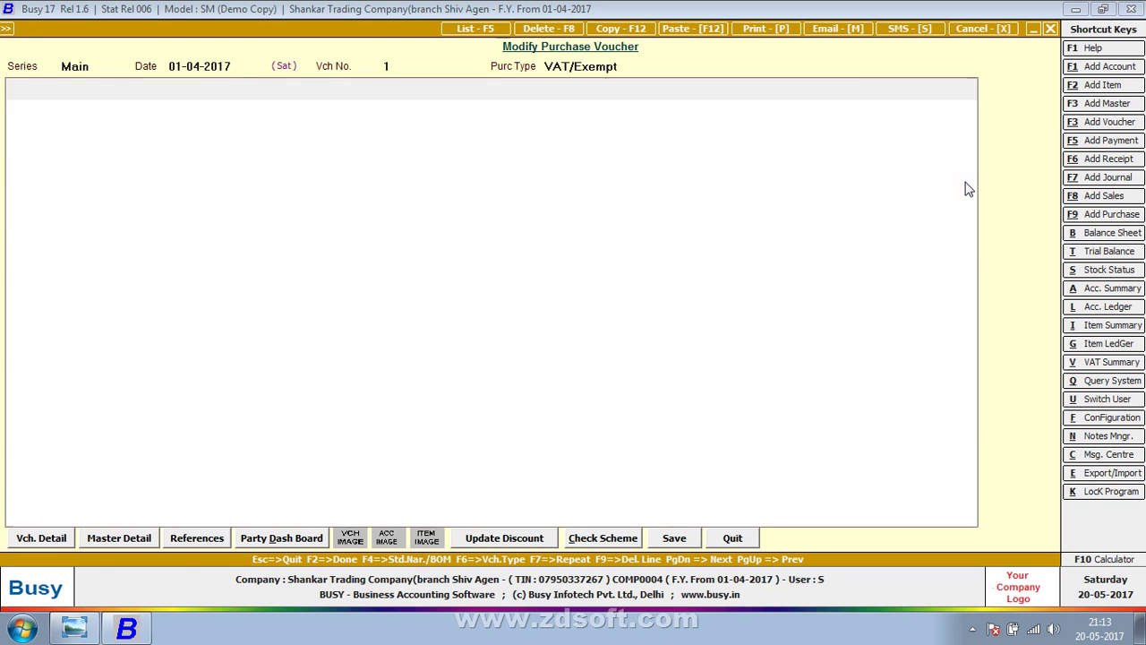
pyautogui.press('Escape')
pyautogui.press('Escape')
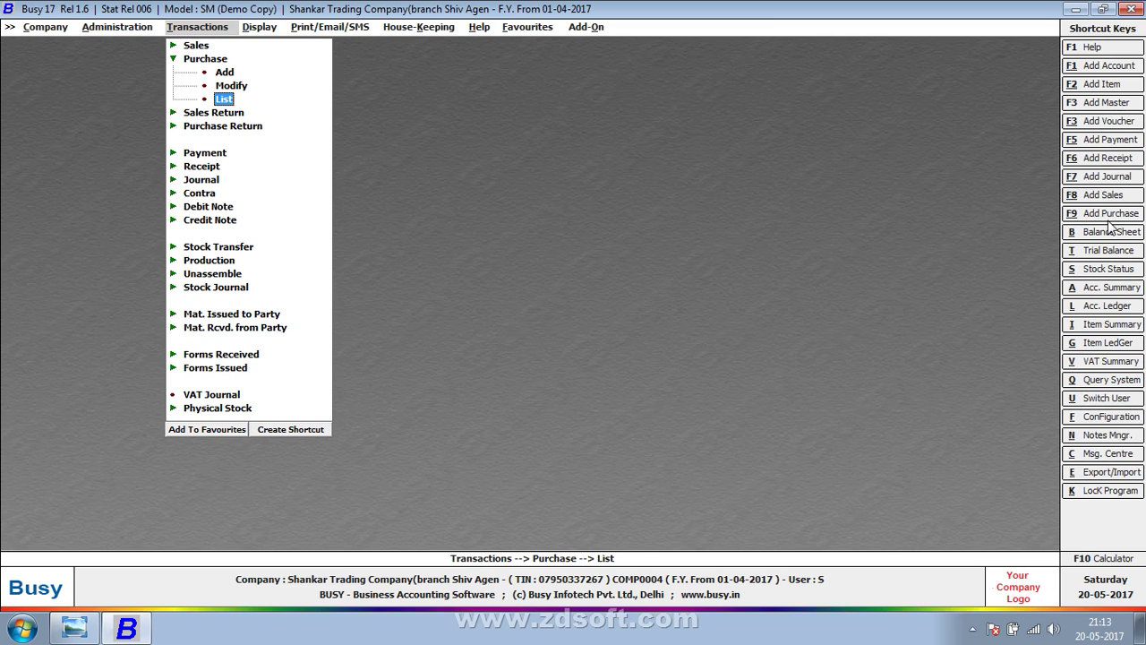
# - Show the desktop from the taskbar menu and open the hidden tray icons to reach the screen recorder
pyautogui.rightClick(915, 638)
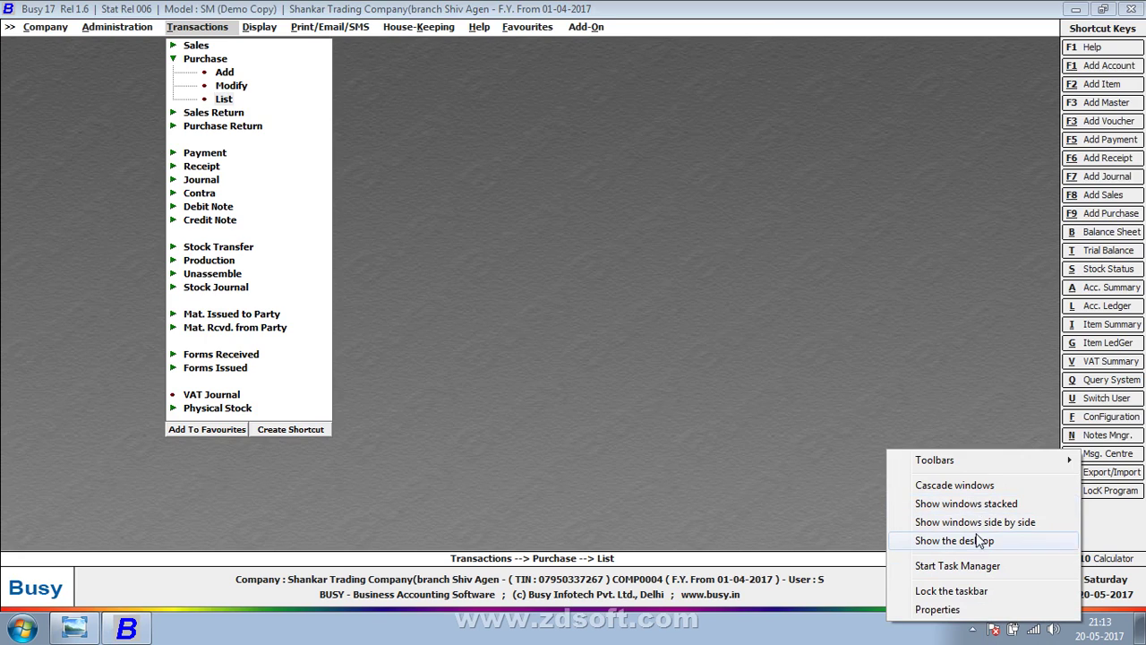
pyautogui.click(979, 541)
pyautogui.click(973, 629)
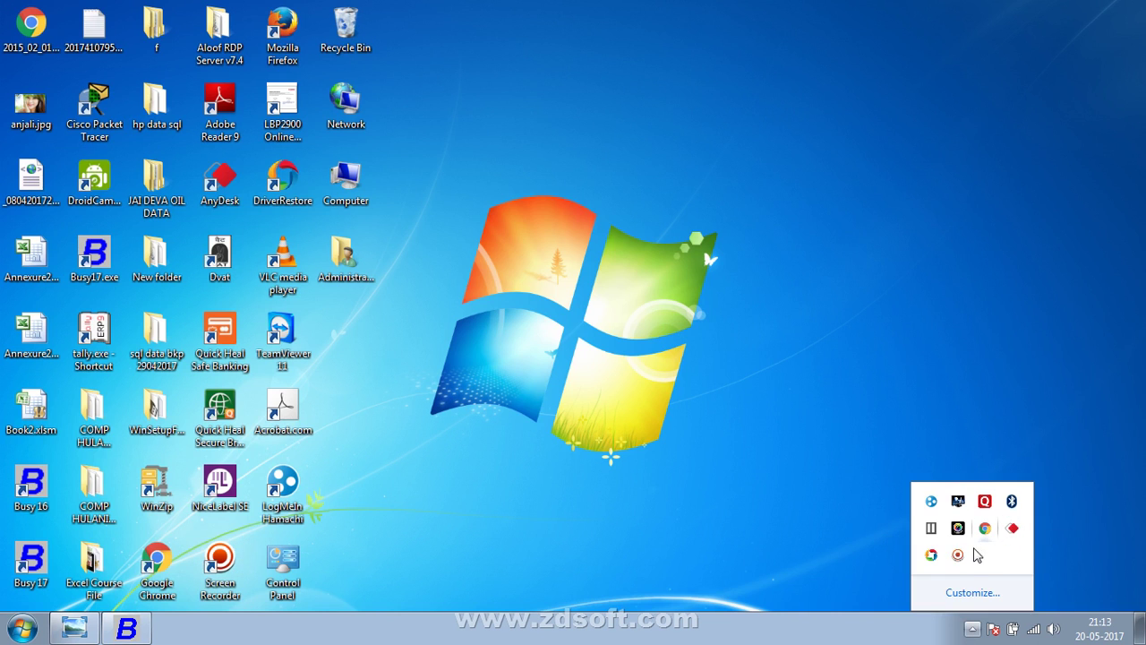
pyautogui.click(957, 554)
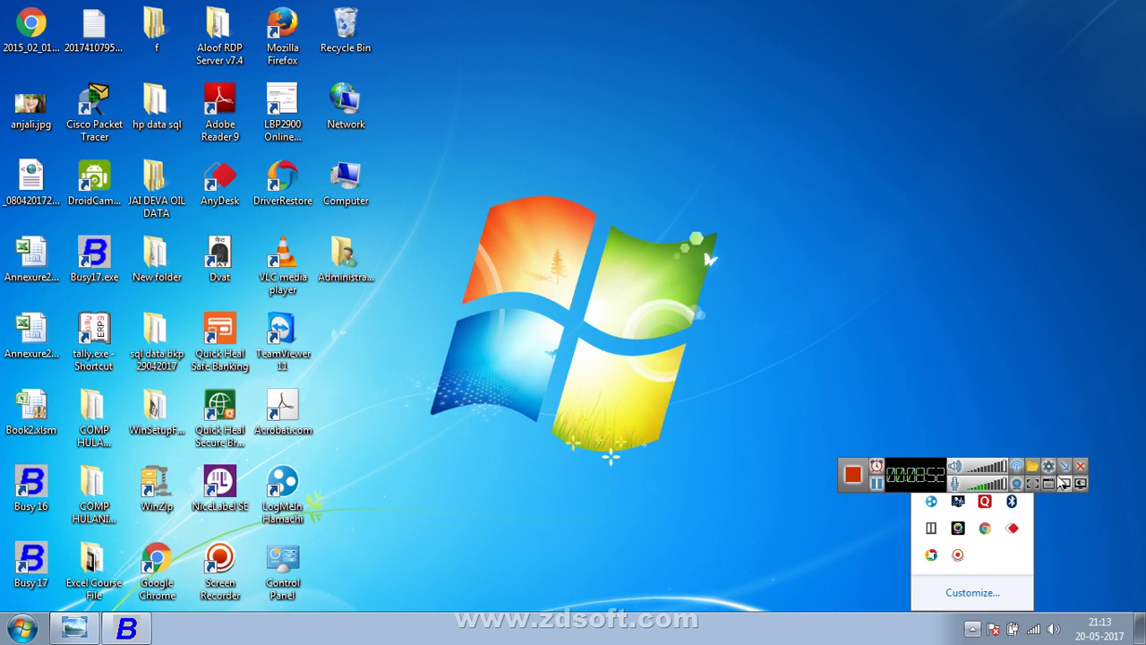